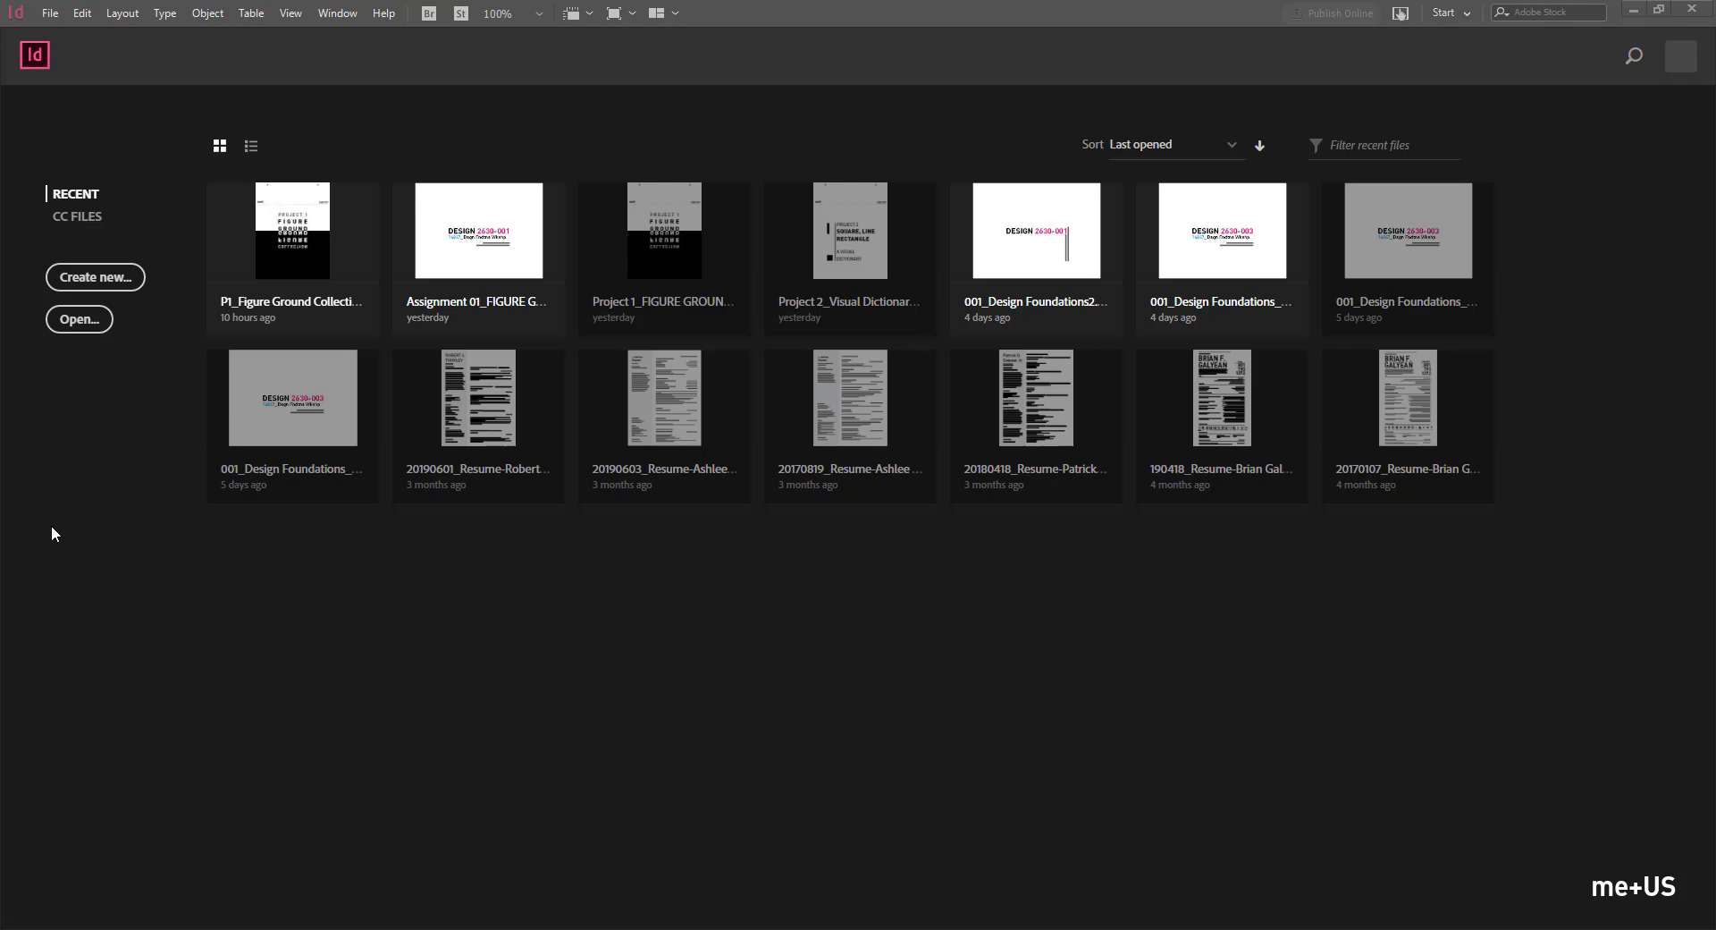
Step: Open the InDesign template P1_Figure Ground Collection_190820 from the Templates folder
left_click(79, 331)
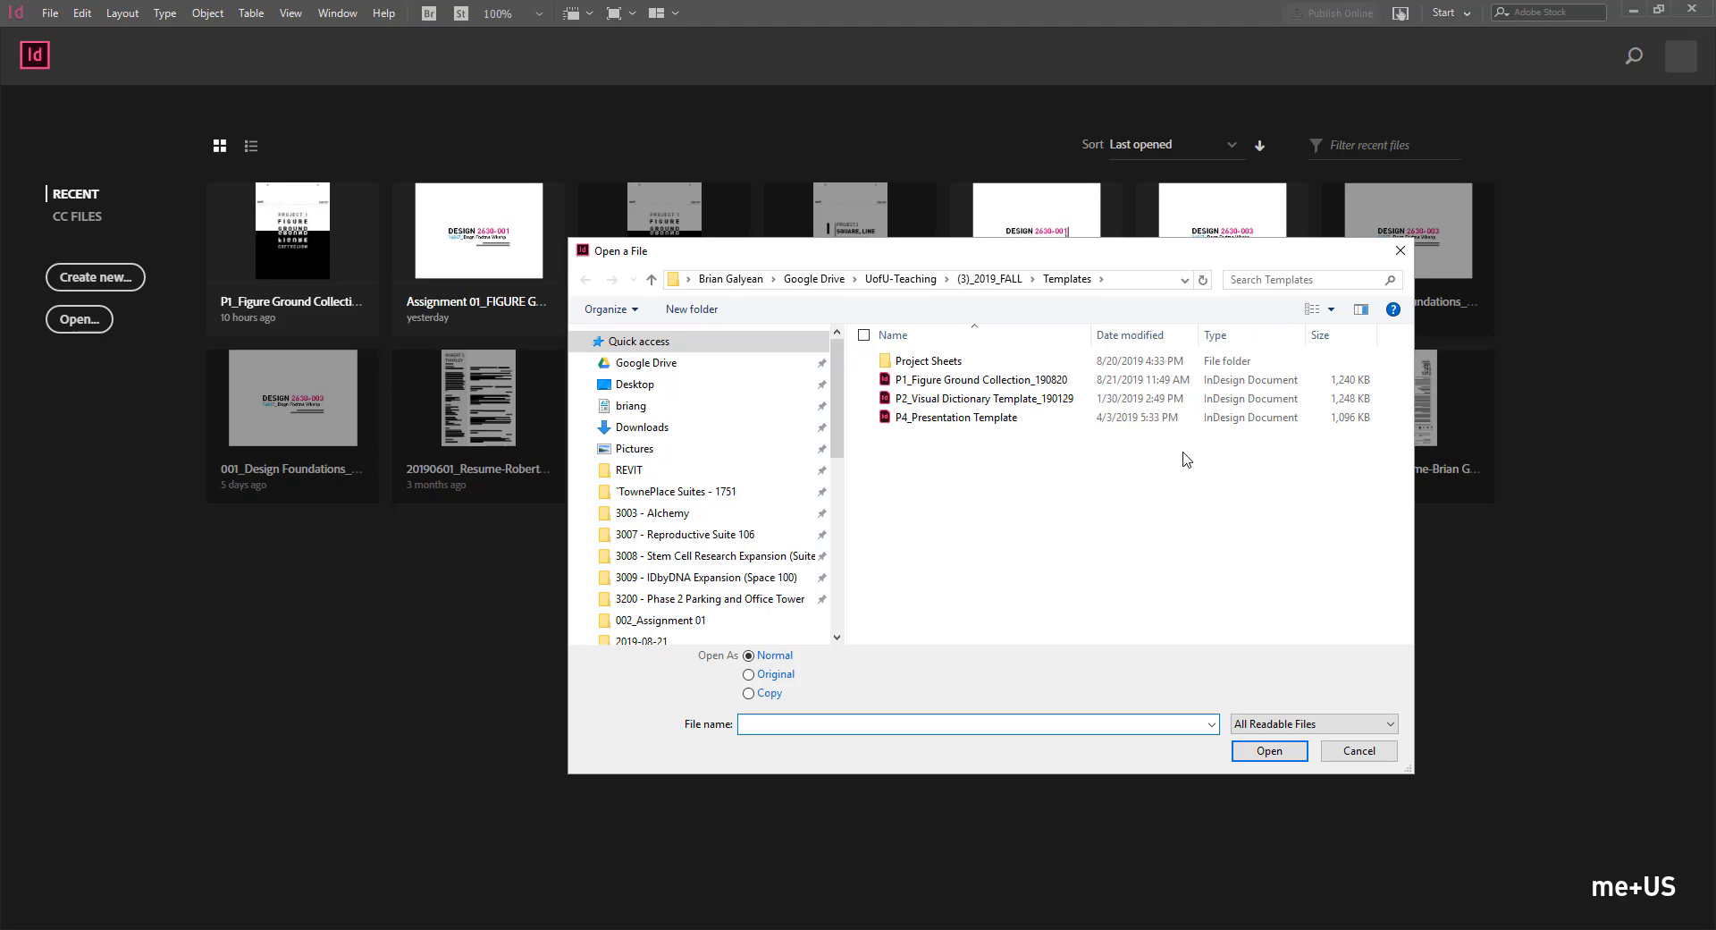
left_click(934, 416)
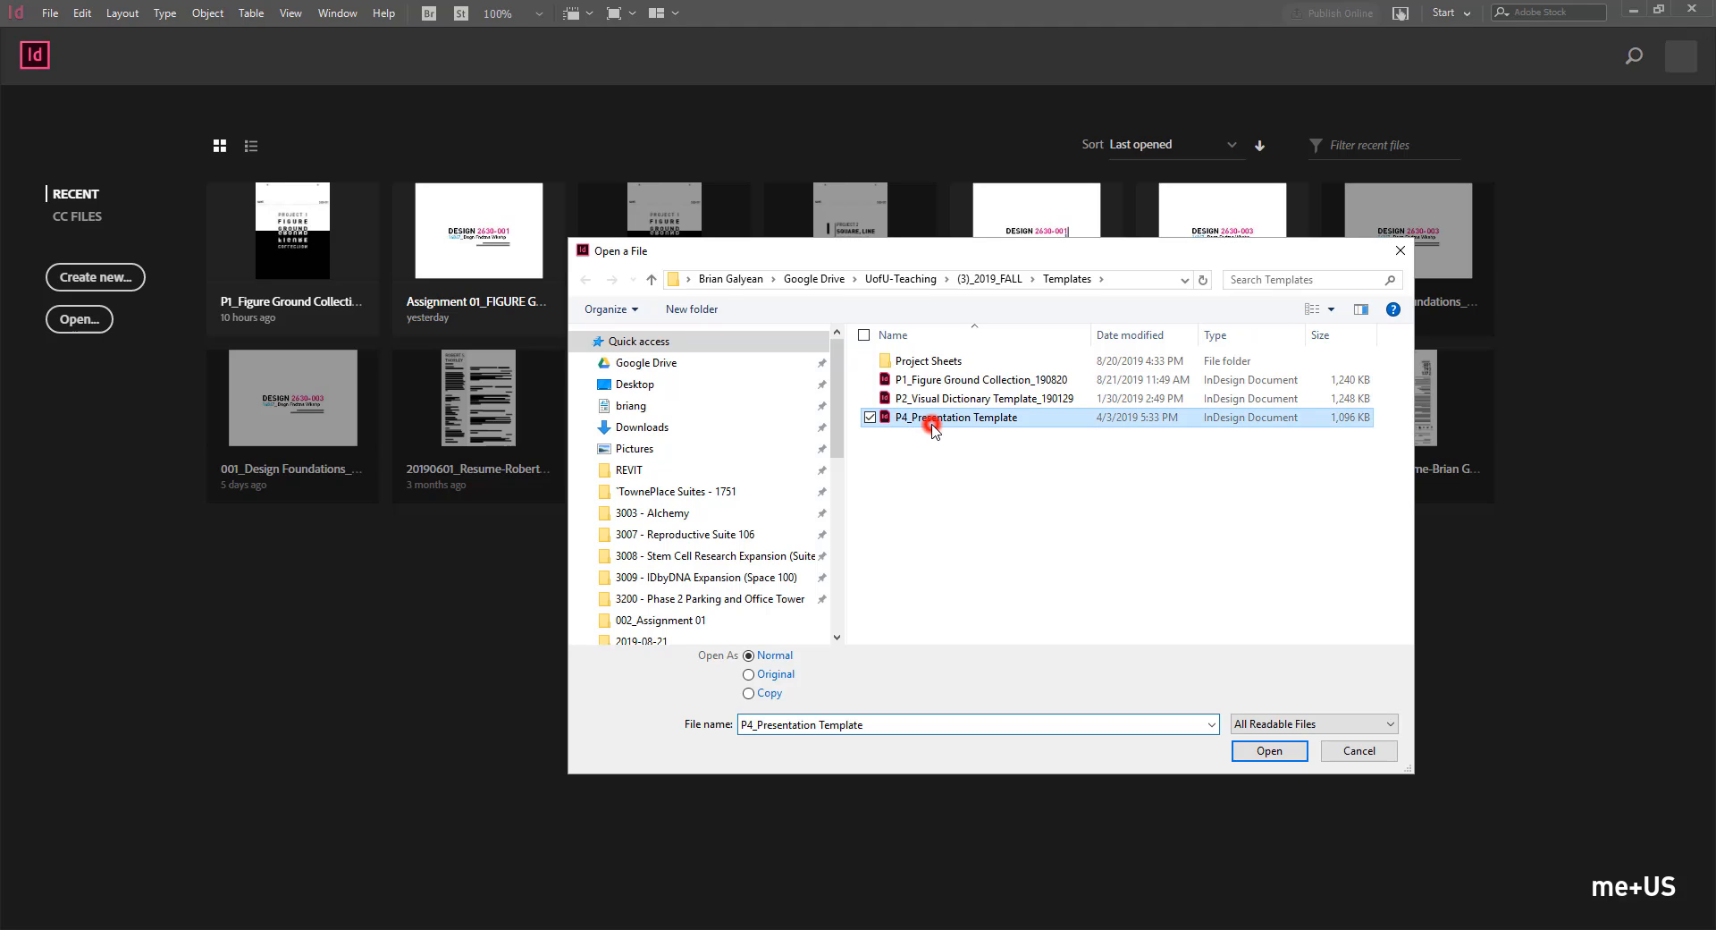
left_click(925, 380)
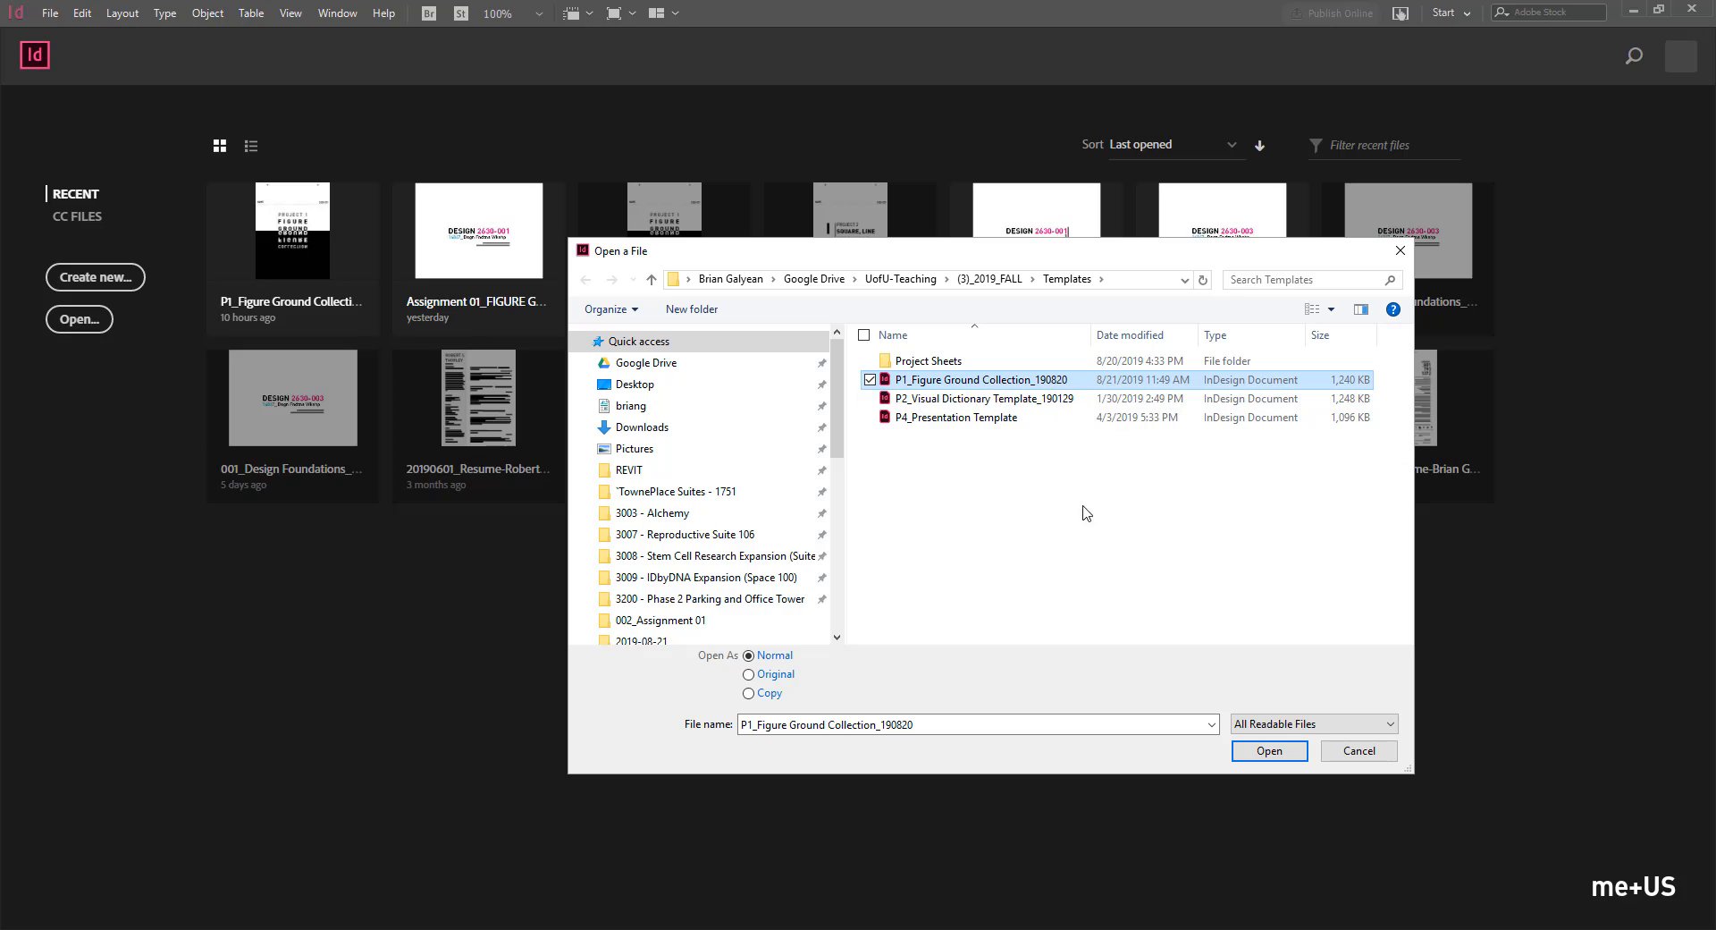
left_click(1277, 747)
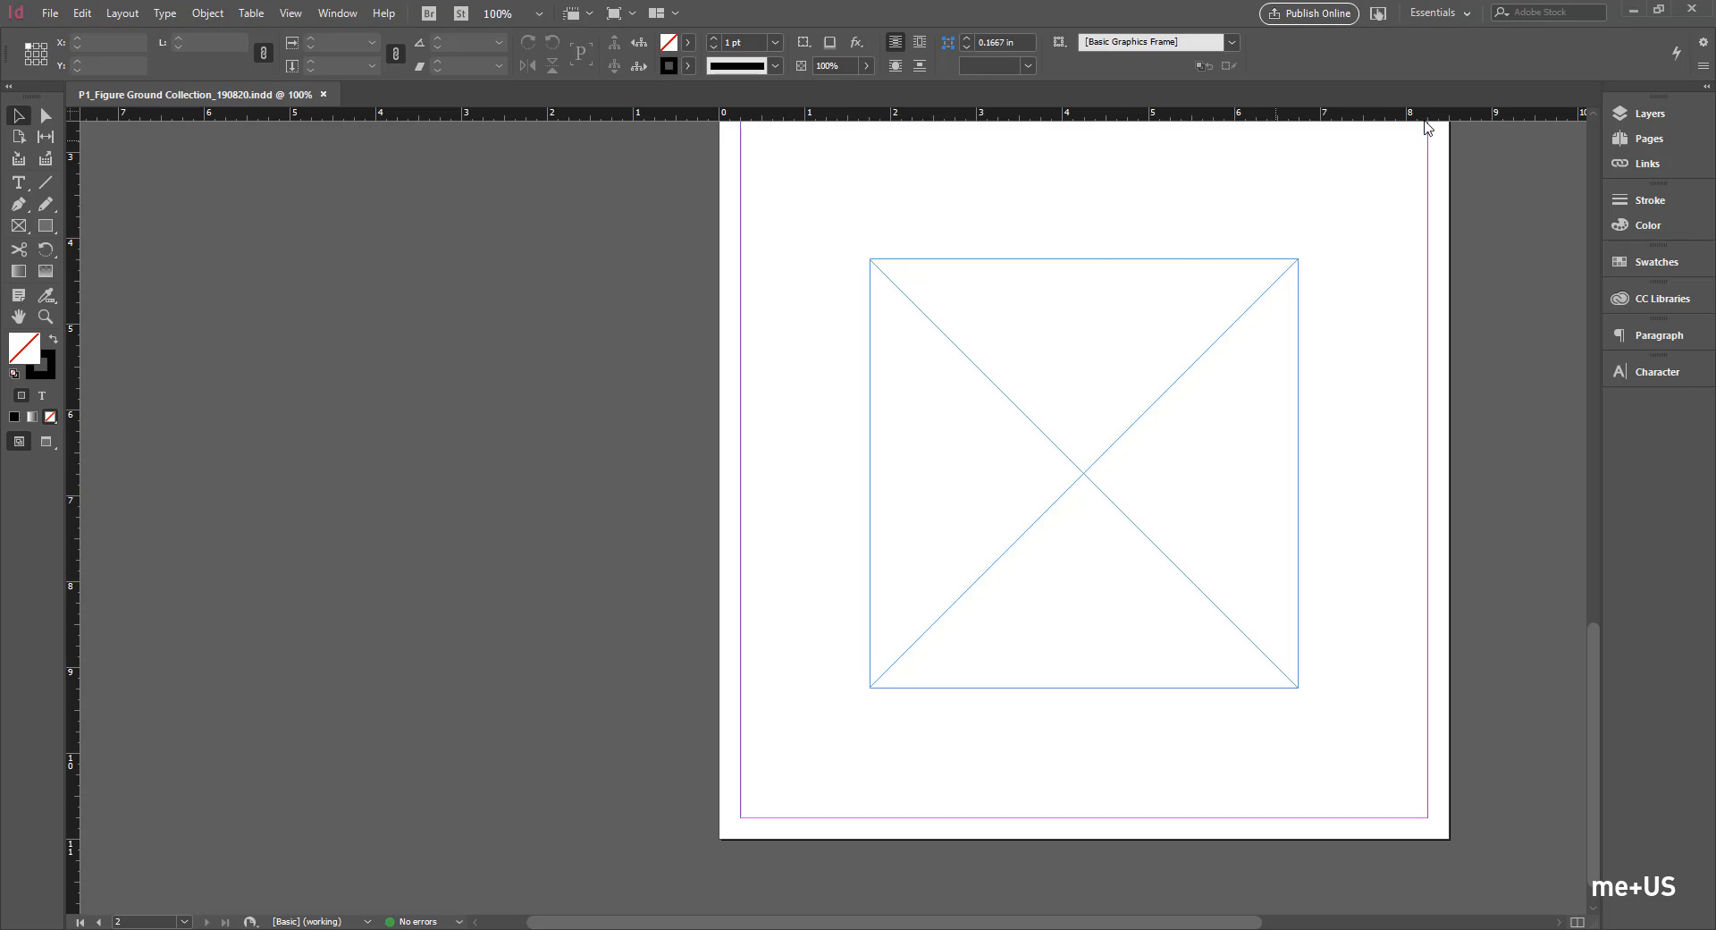
key("ctrl+minus")
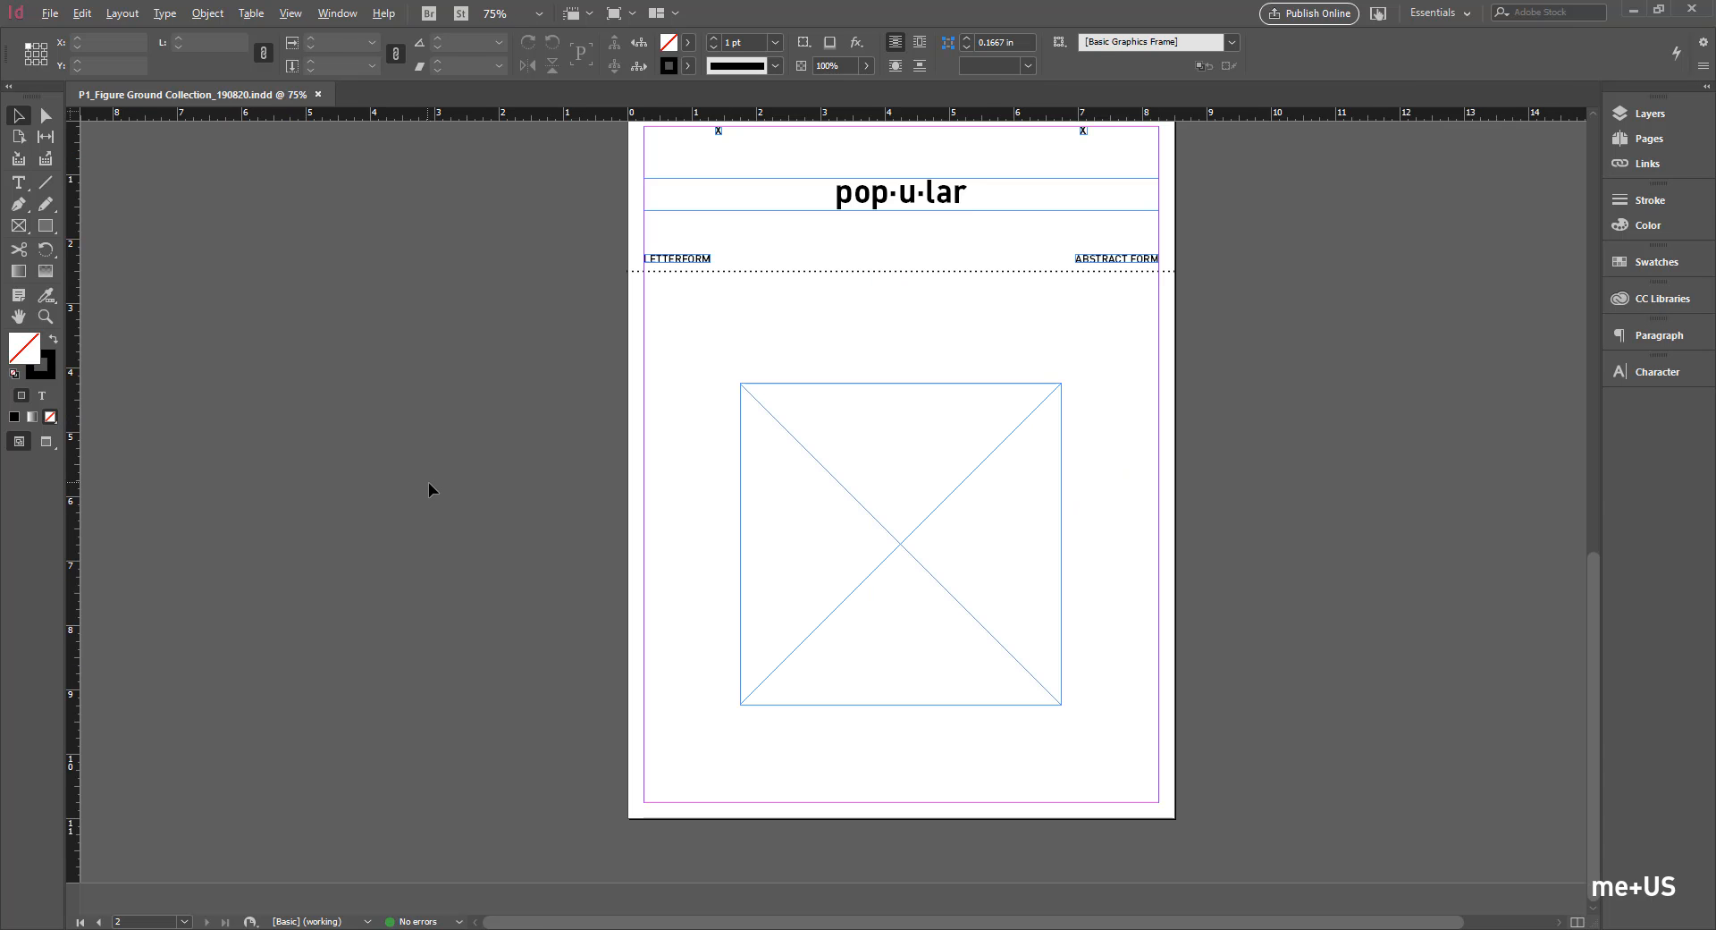
left_click_drag(459, 416, 451, 489)
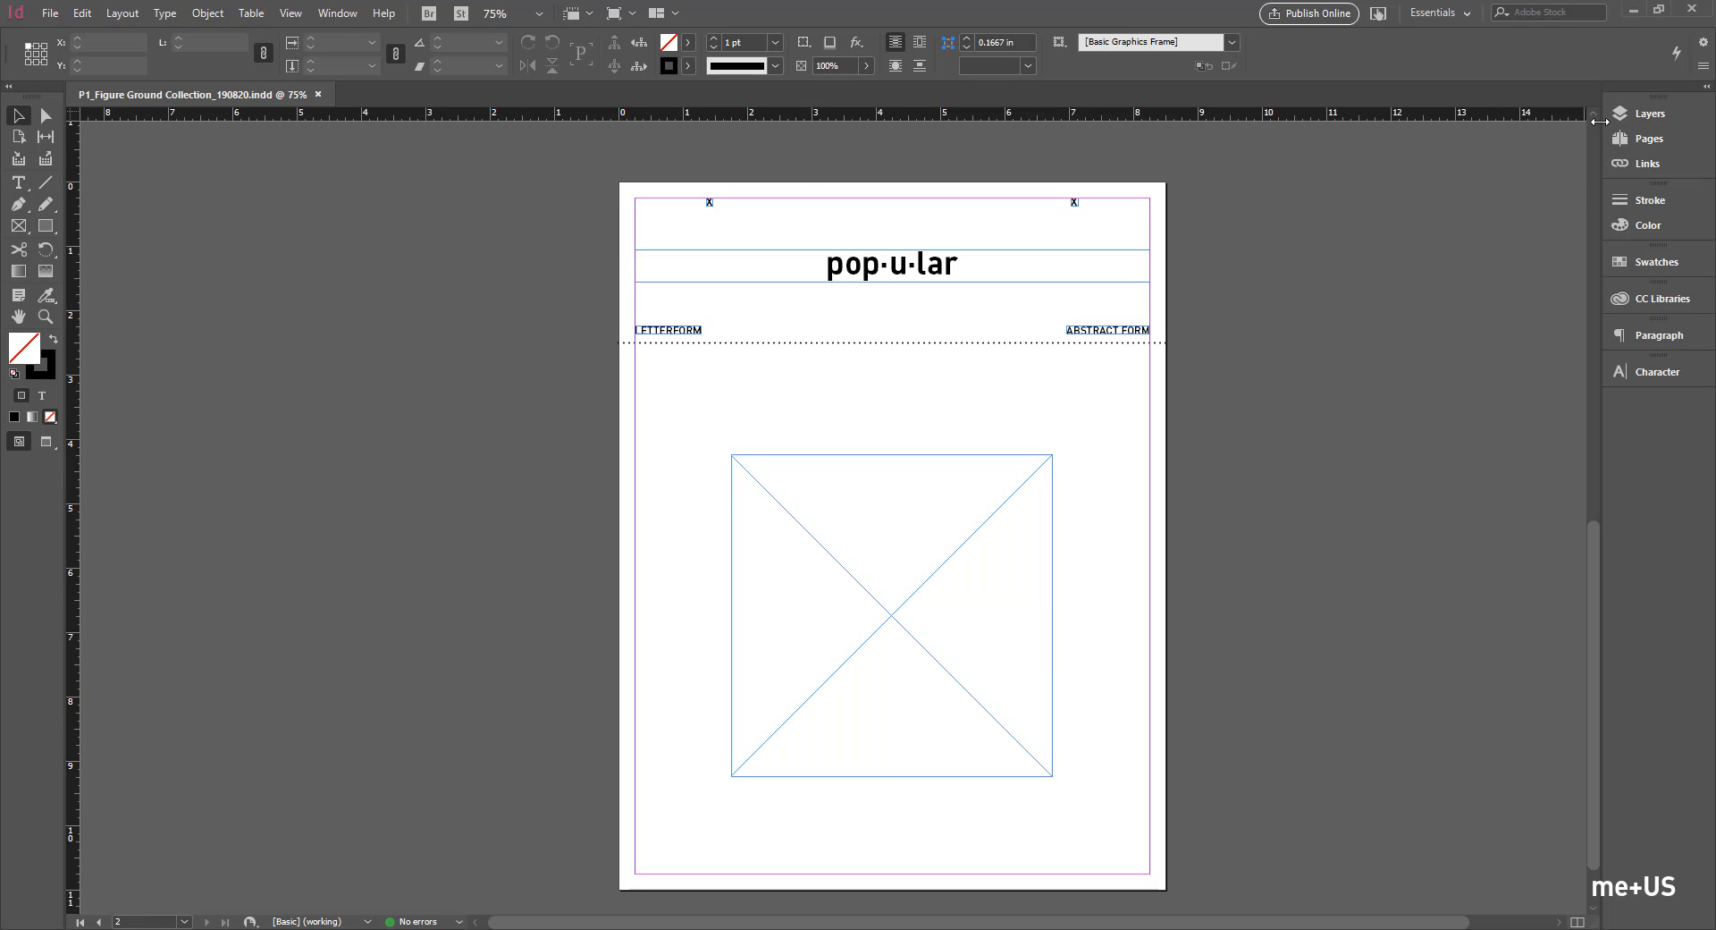
Step: Show the document's page thumbnails and go to the cover on page 1
left_click(1649, 143)
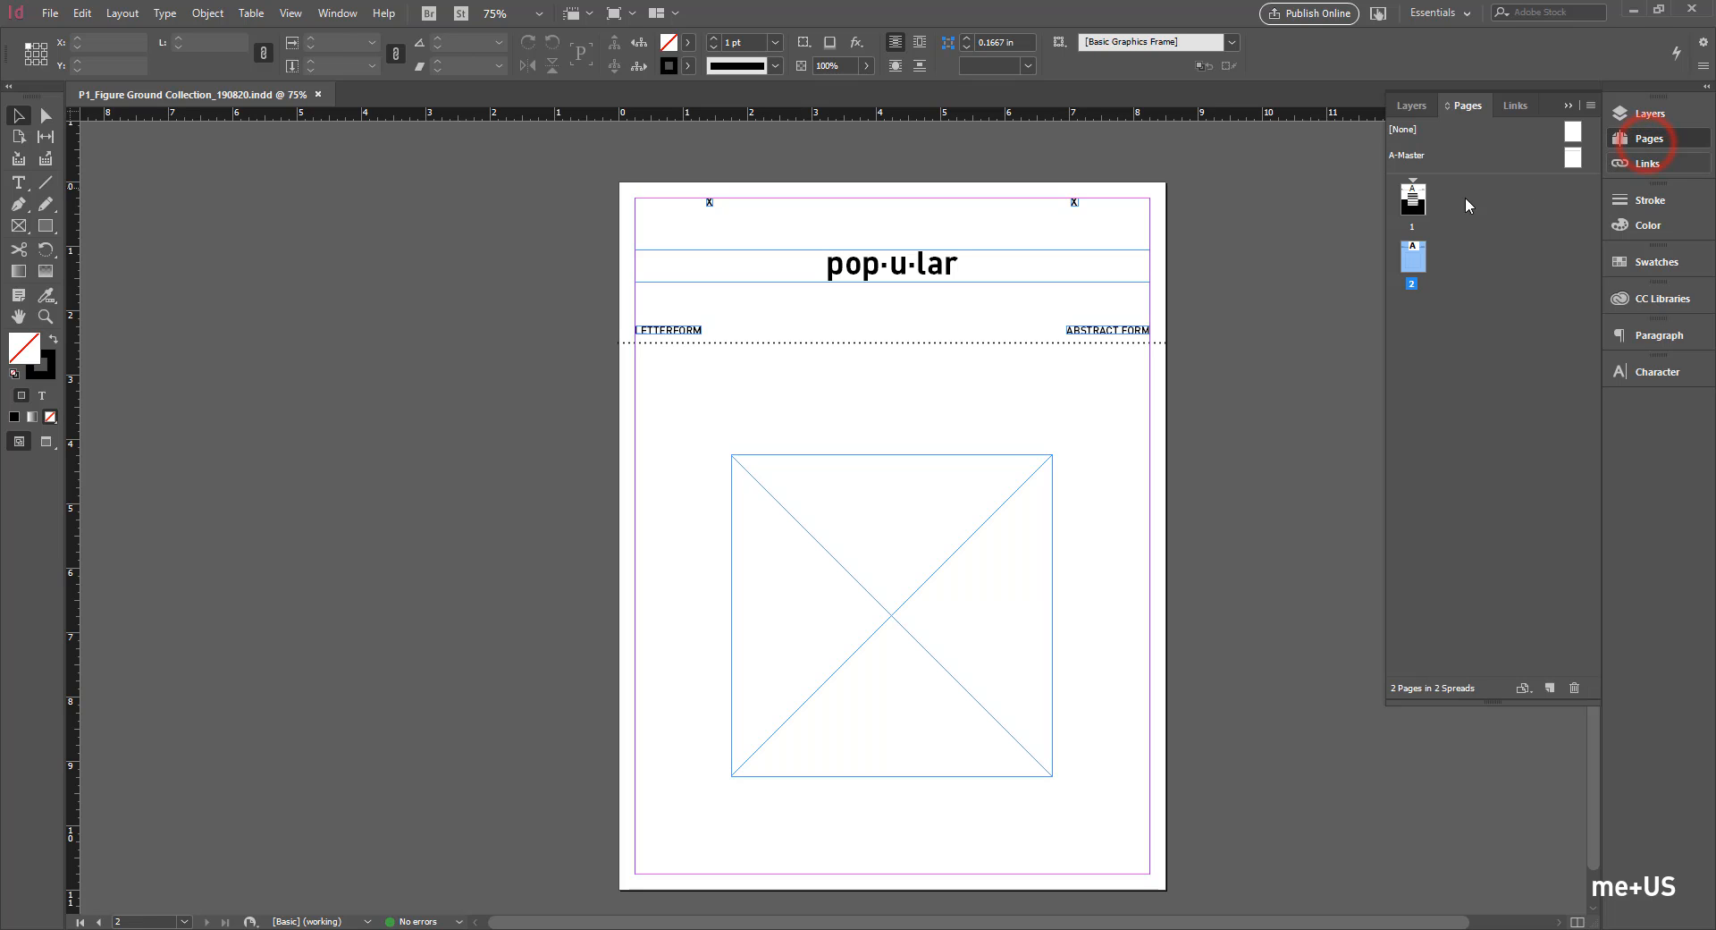
left_click(1416, 203)
left_click(1410, 265)
left_click(1412, 205)
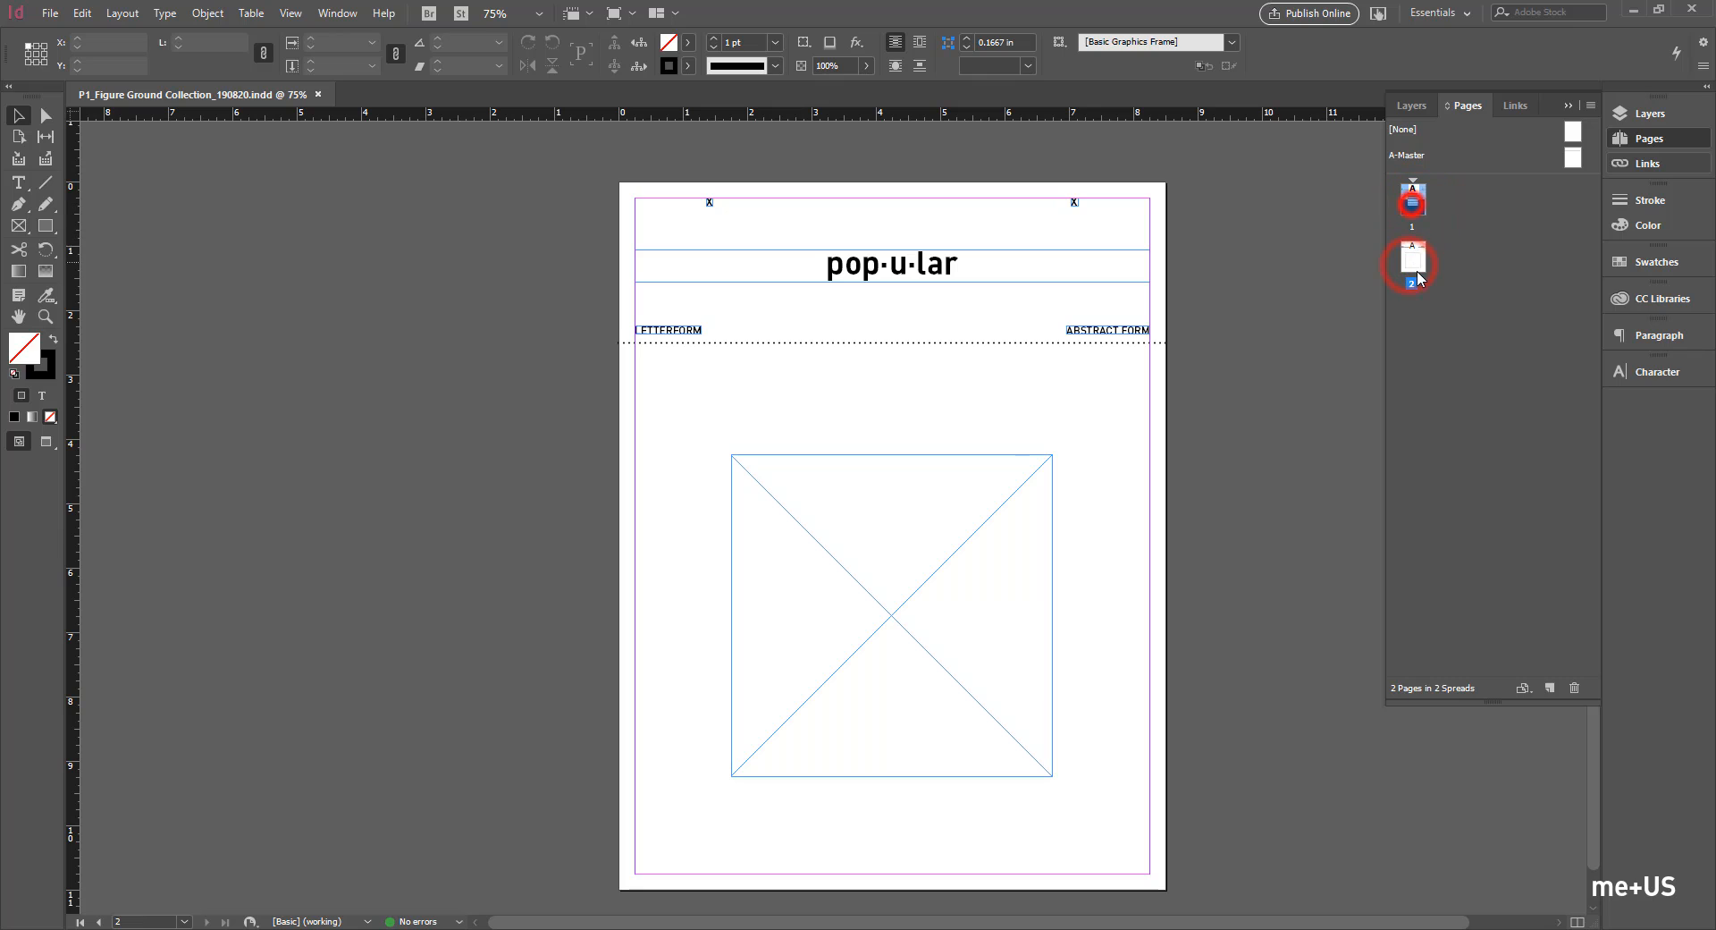
left_click(1491, 280)
left_click(1414, 204)
double_click(1412, 200)
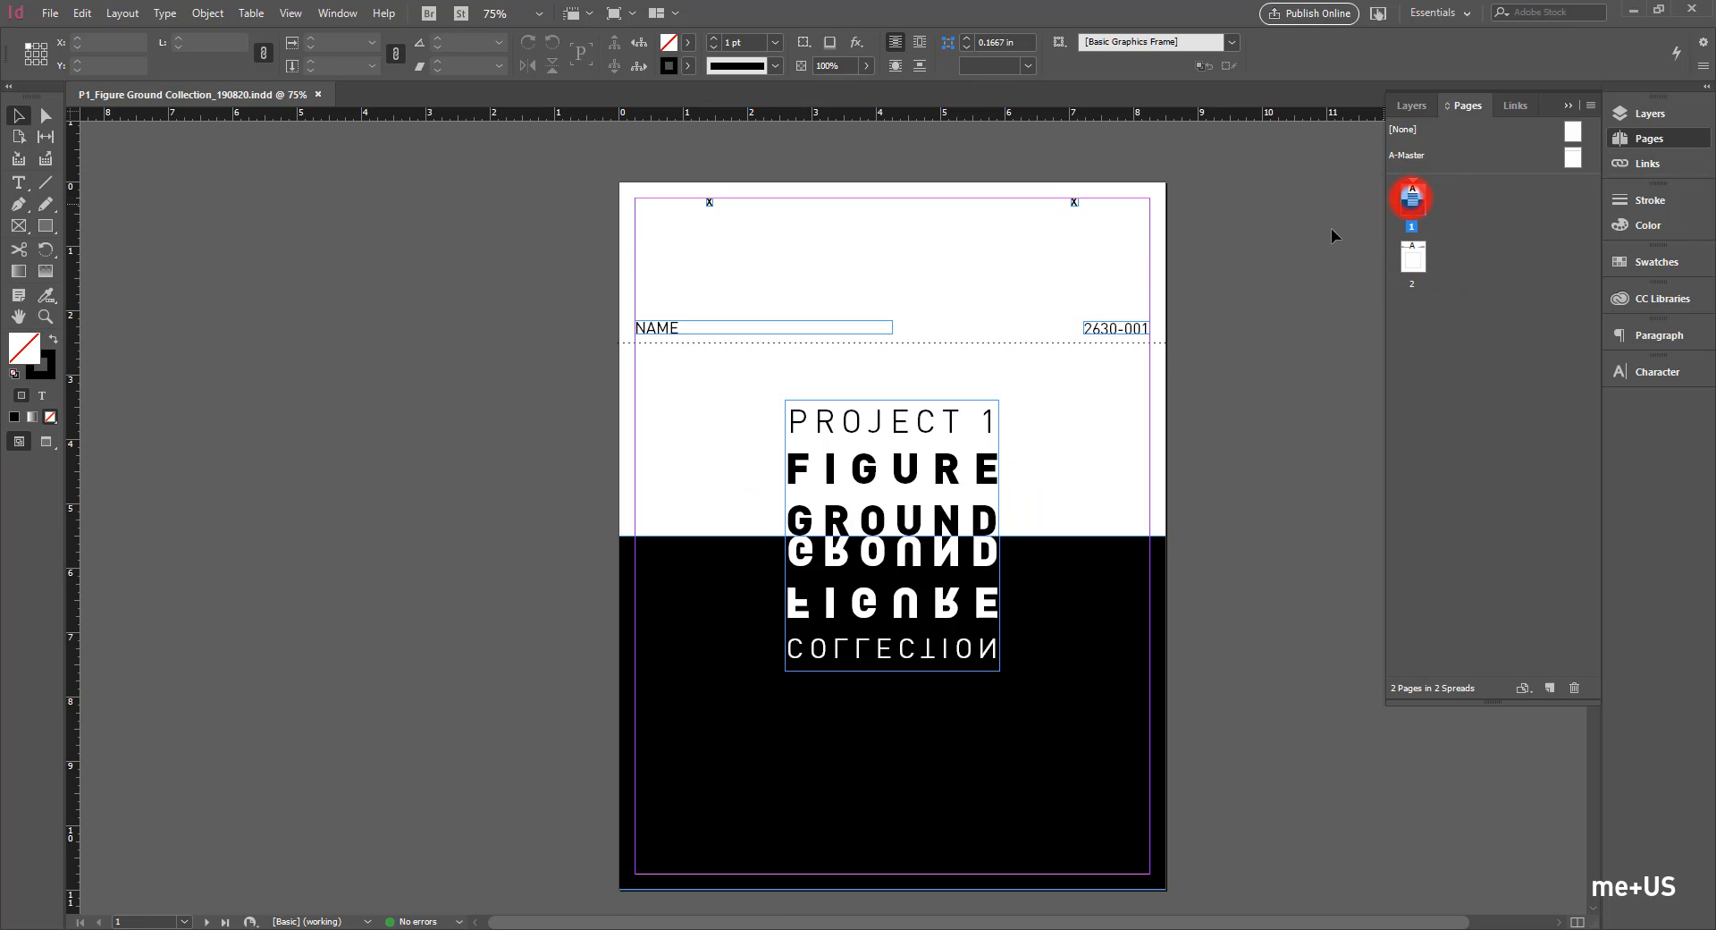
Step: Replace the NAME placeholder text on the cover with the student's full name in capitals
double_click(672, 328)
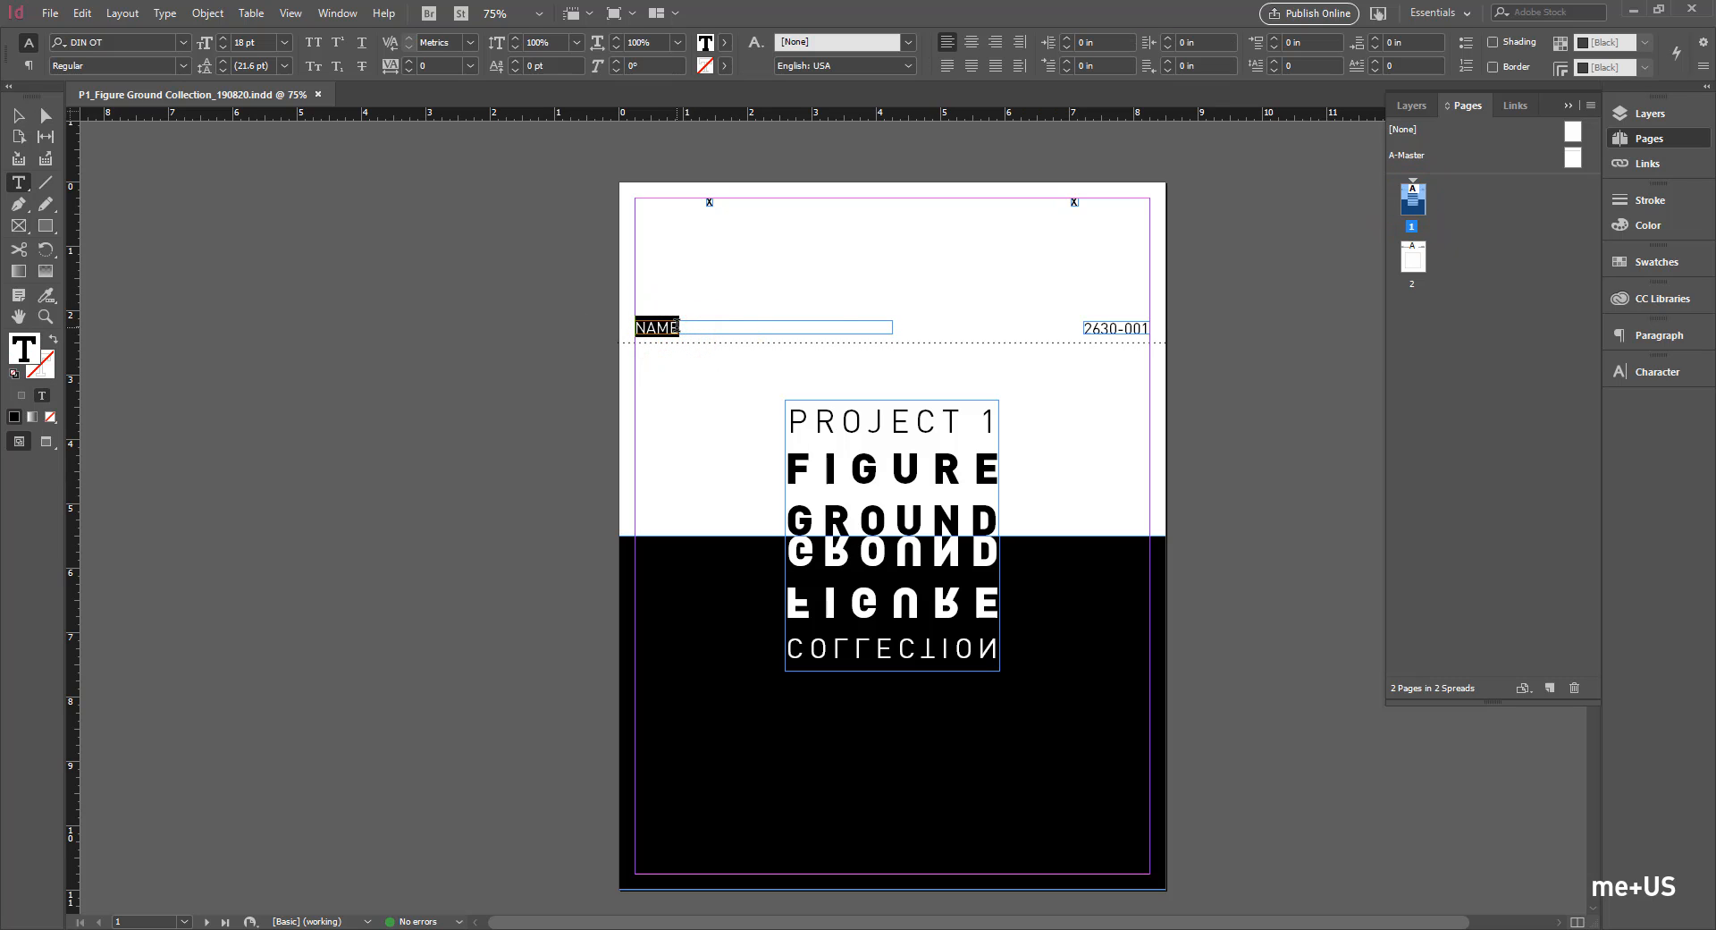
type("JOHN DOE")
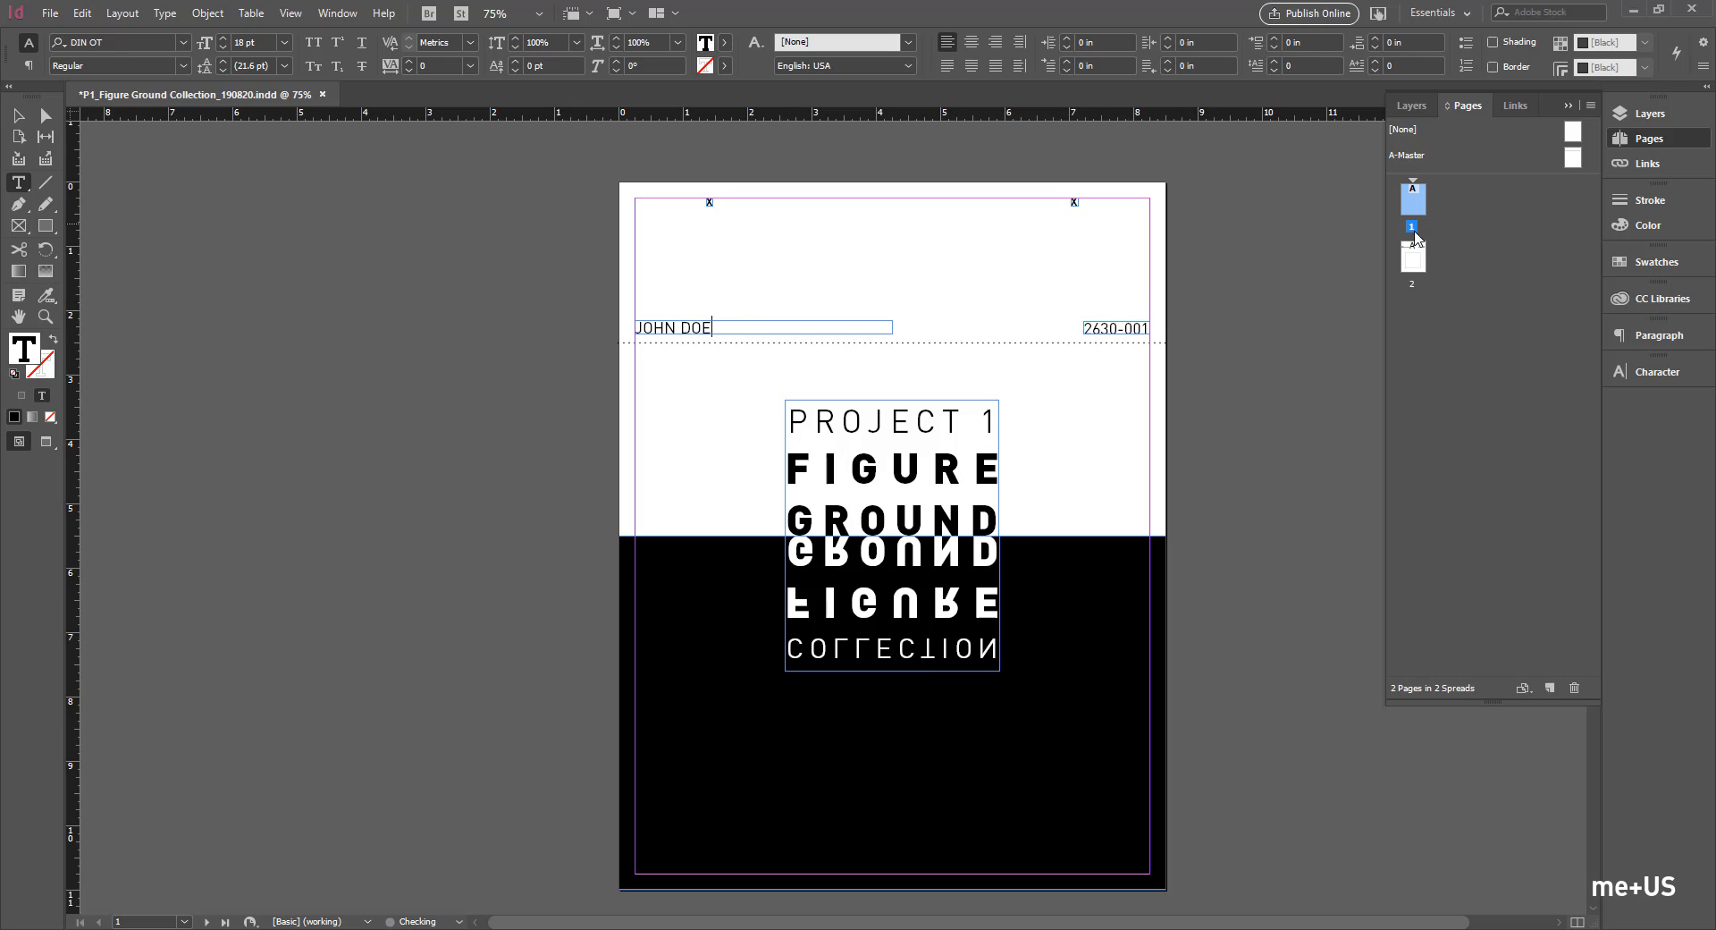
left_click(18, 114)
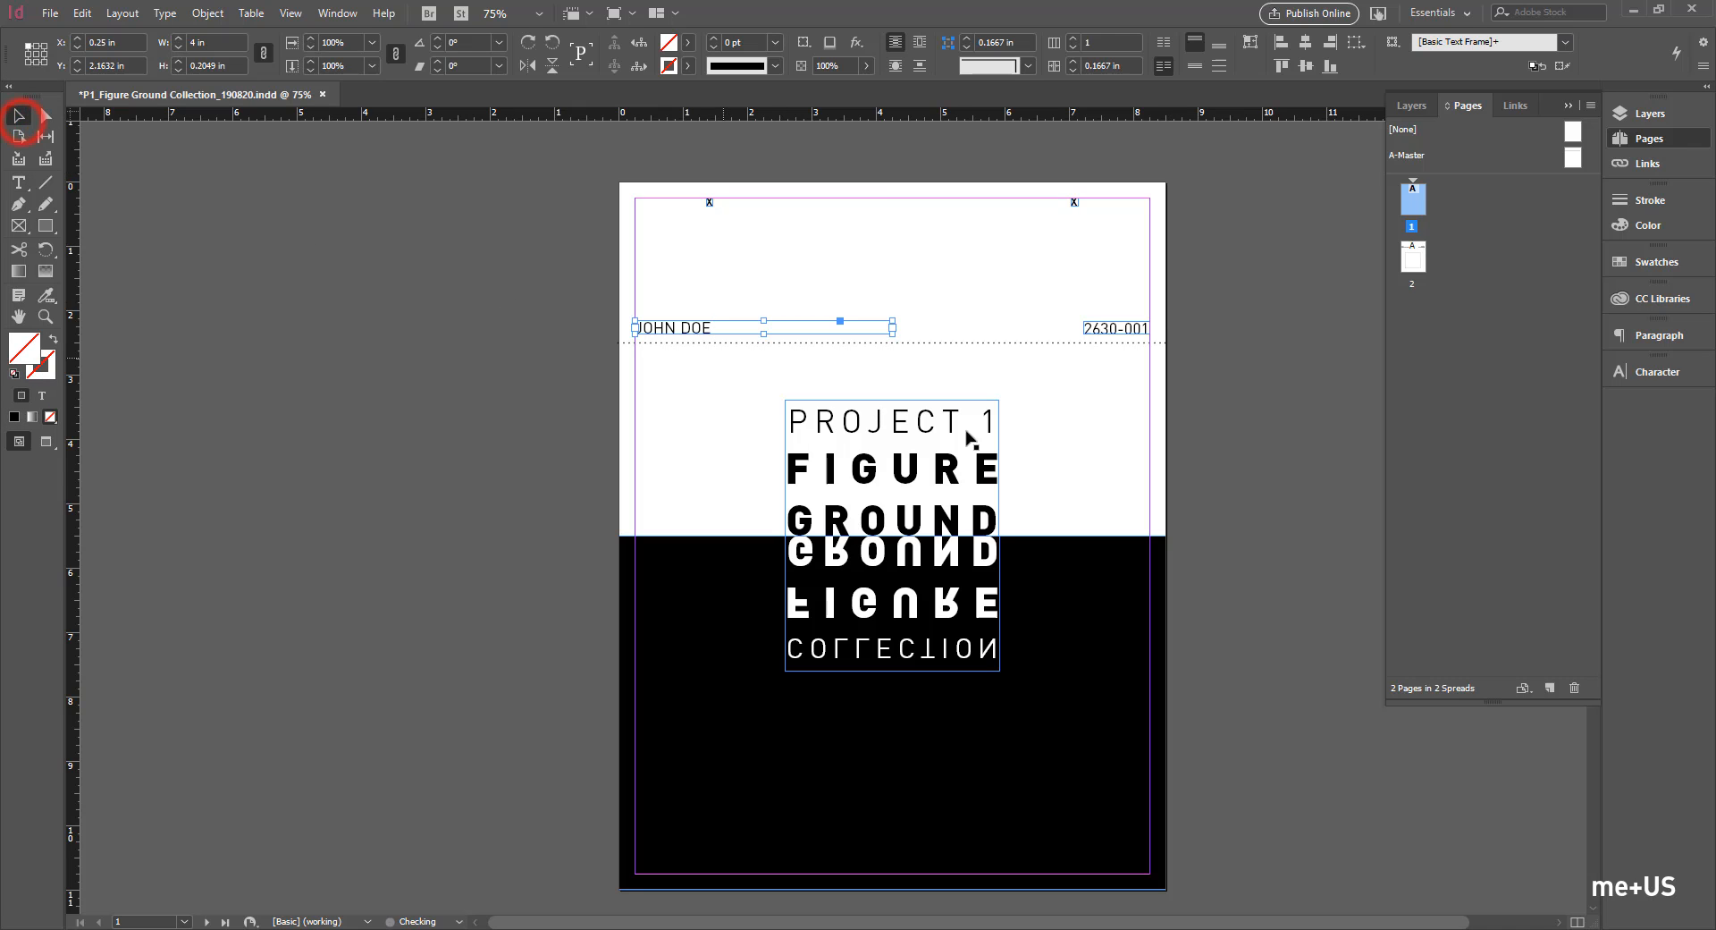
Step: On page 2, draw an unfilled rectangle about 5.66 by 5.94 in and move it onto the pasteboard beside the page
double_click(1413, 251)
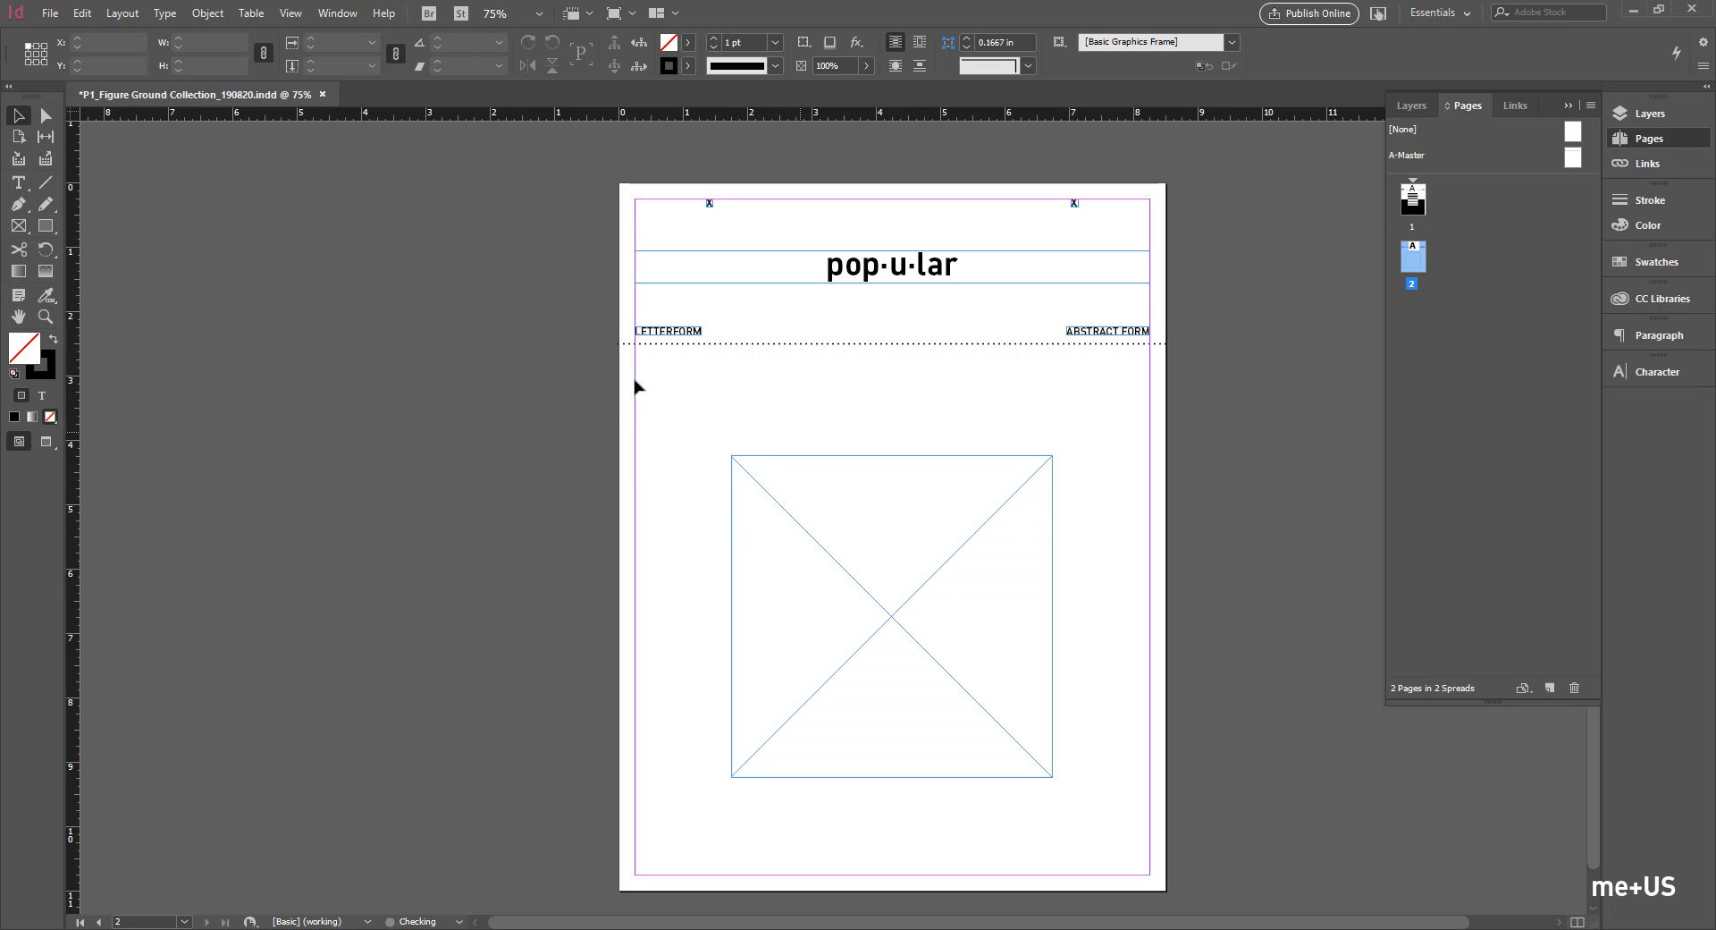
left_click(45, 227)
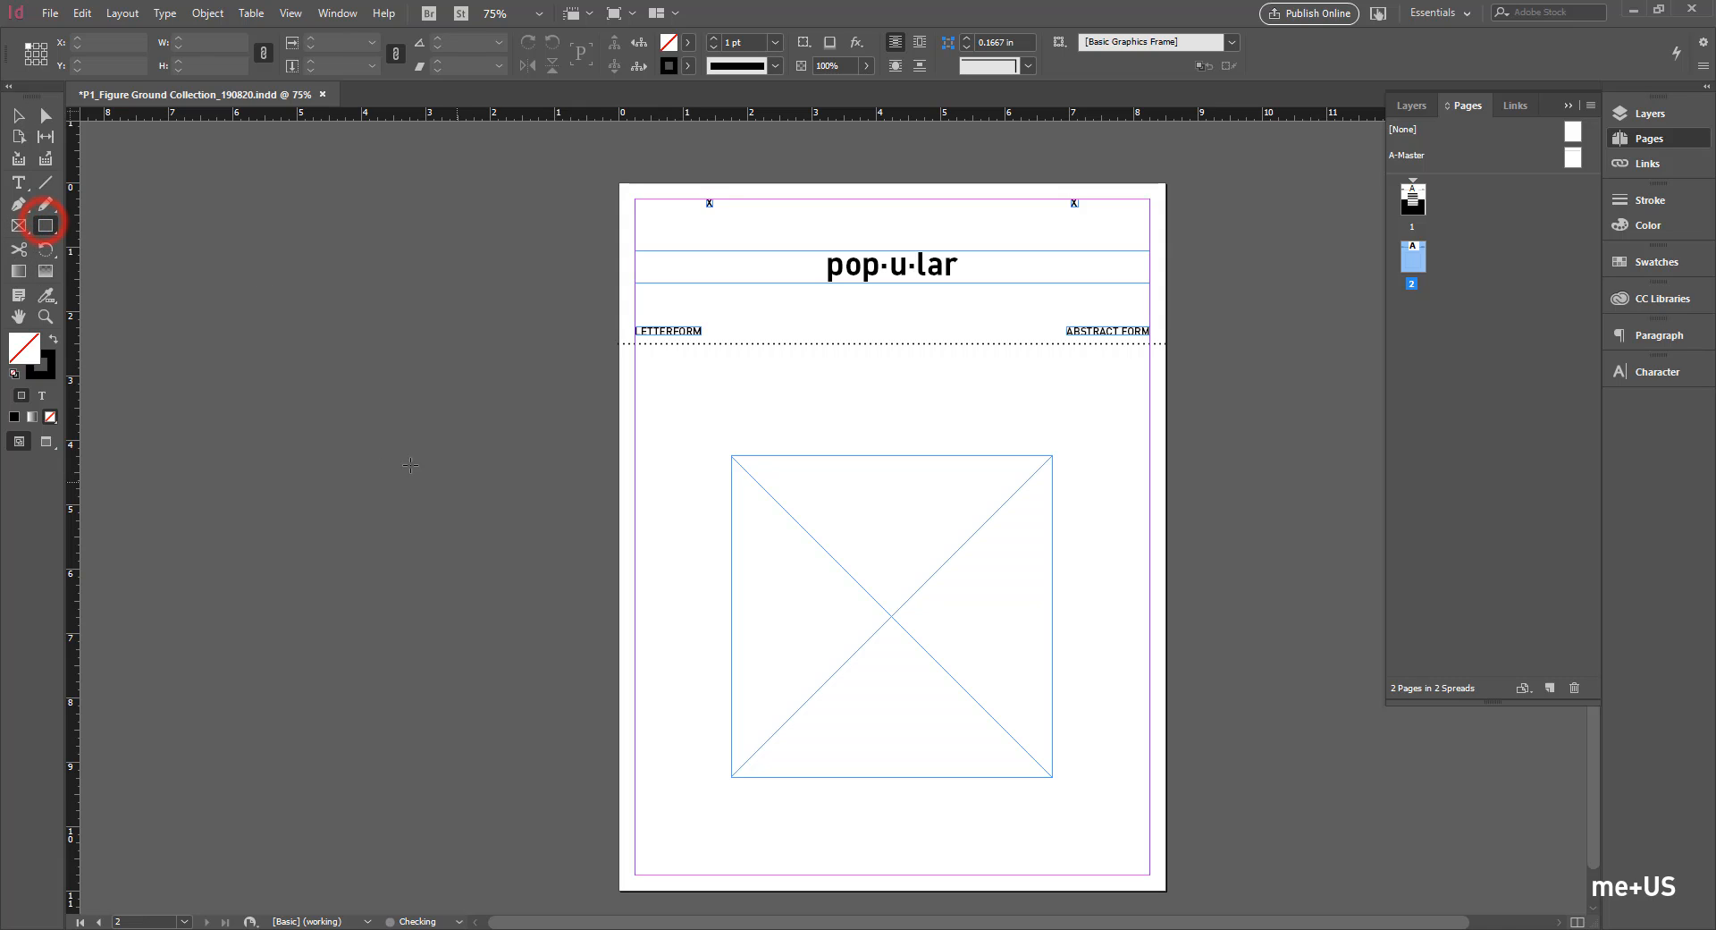
left_click_drag(296, 386, 660, 768)
left_click(13, 116)
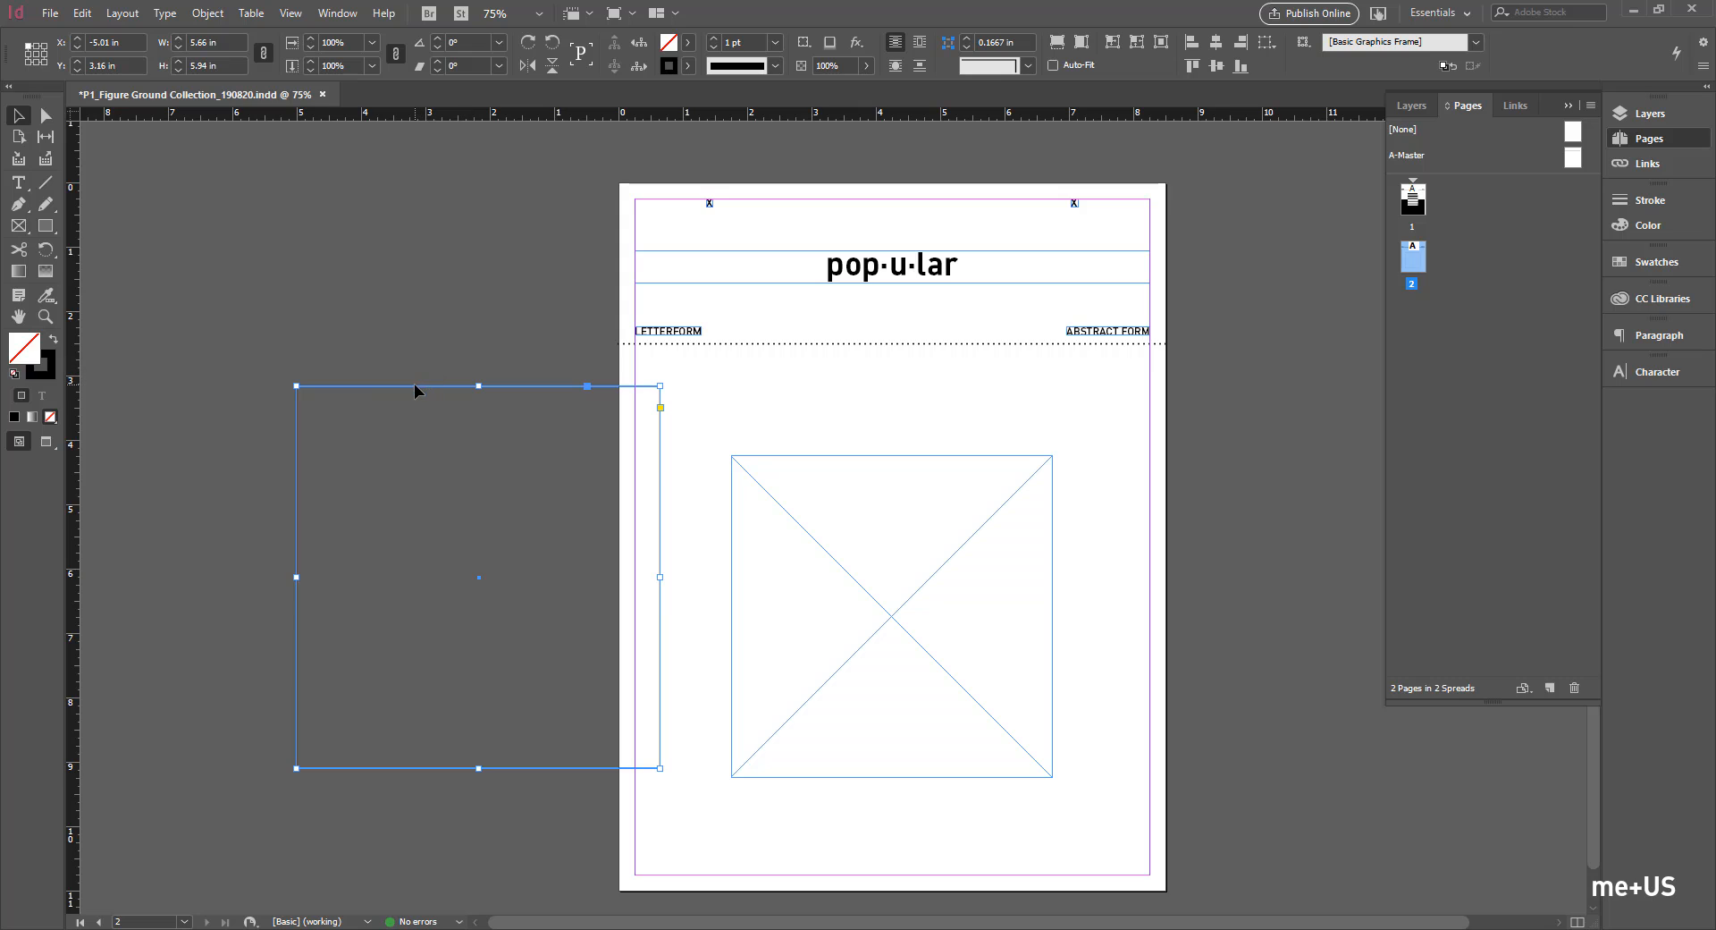
left_click_drag(414, 387, 198, 327)
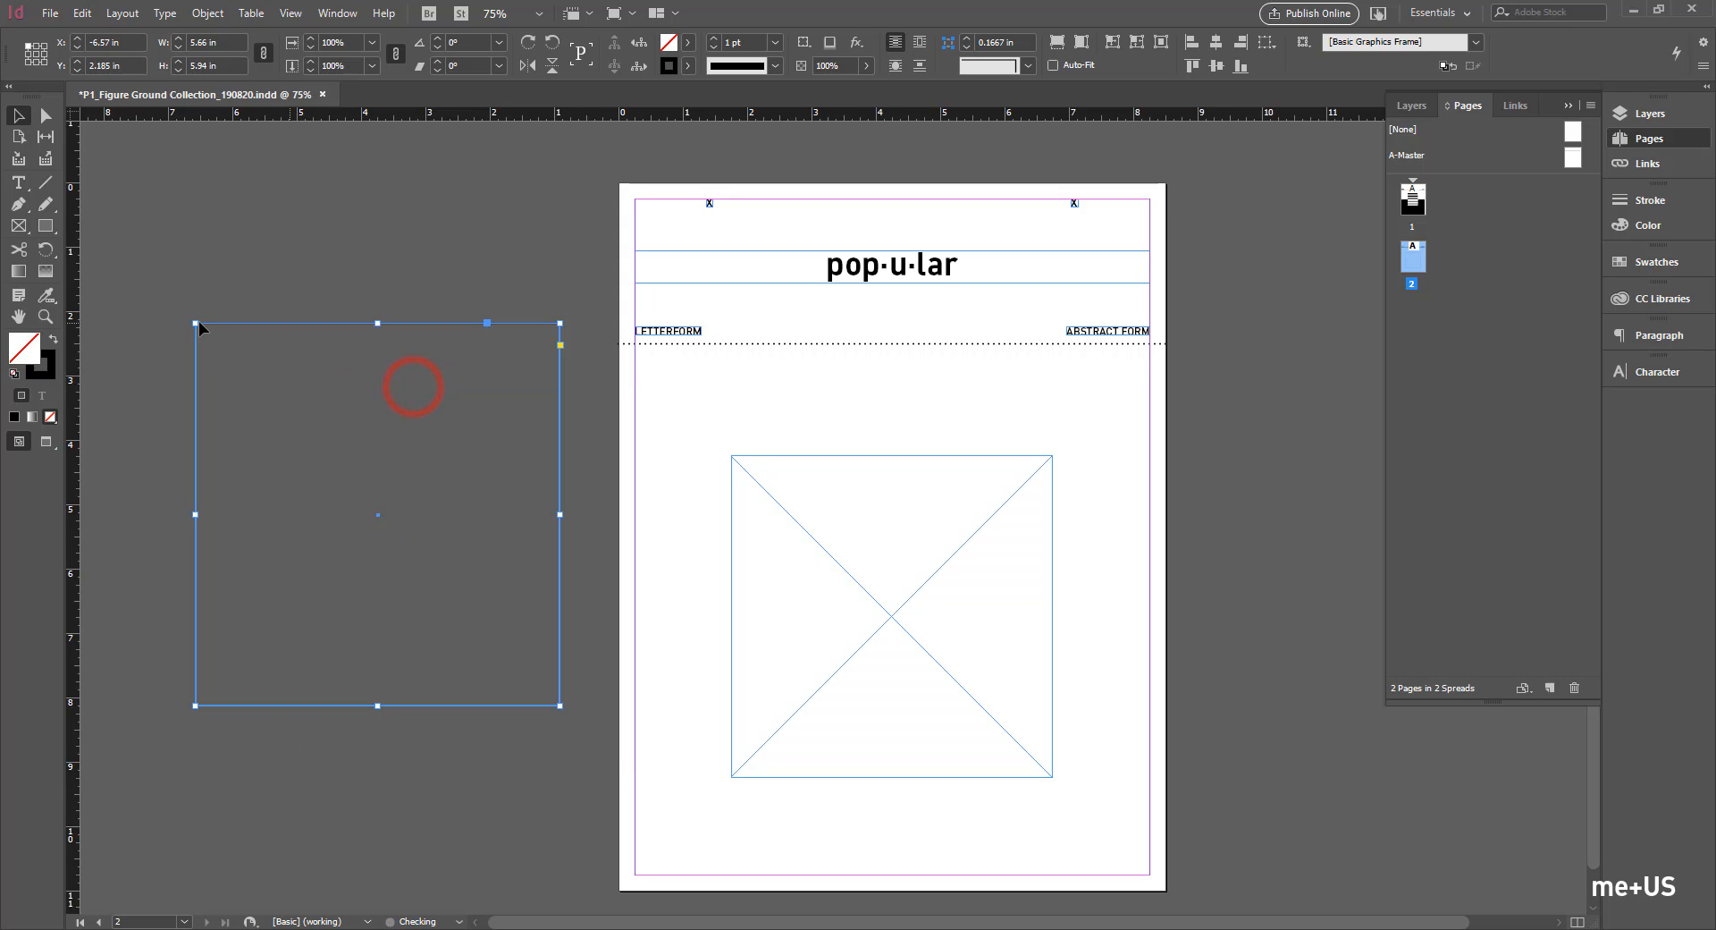
Step: Swap the pasteboard rectangle's fill and stroke to make it solid black, and delete the rectangle
left_click(54, 339)
left_click(396, 242)
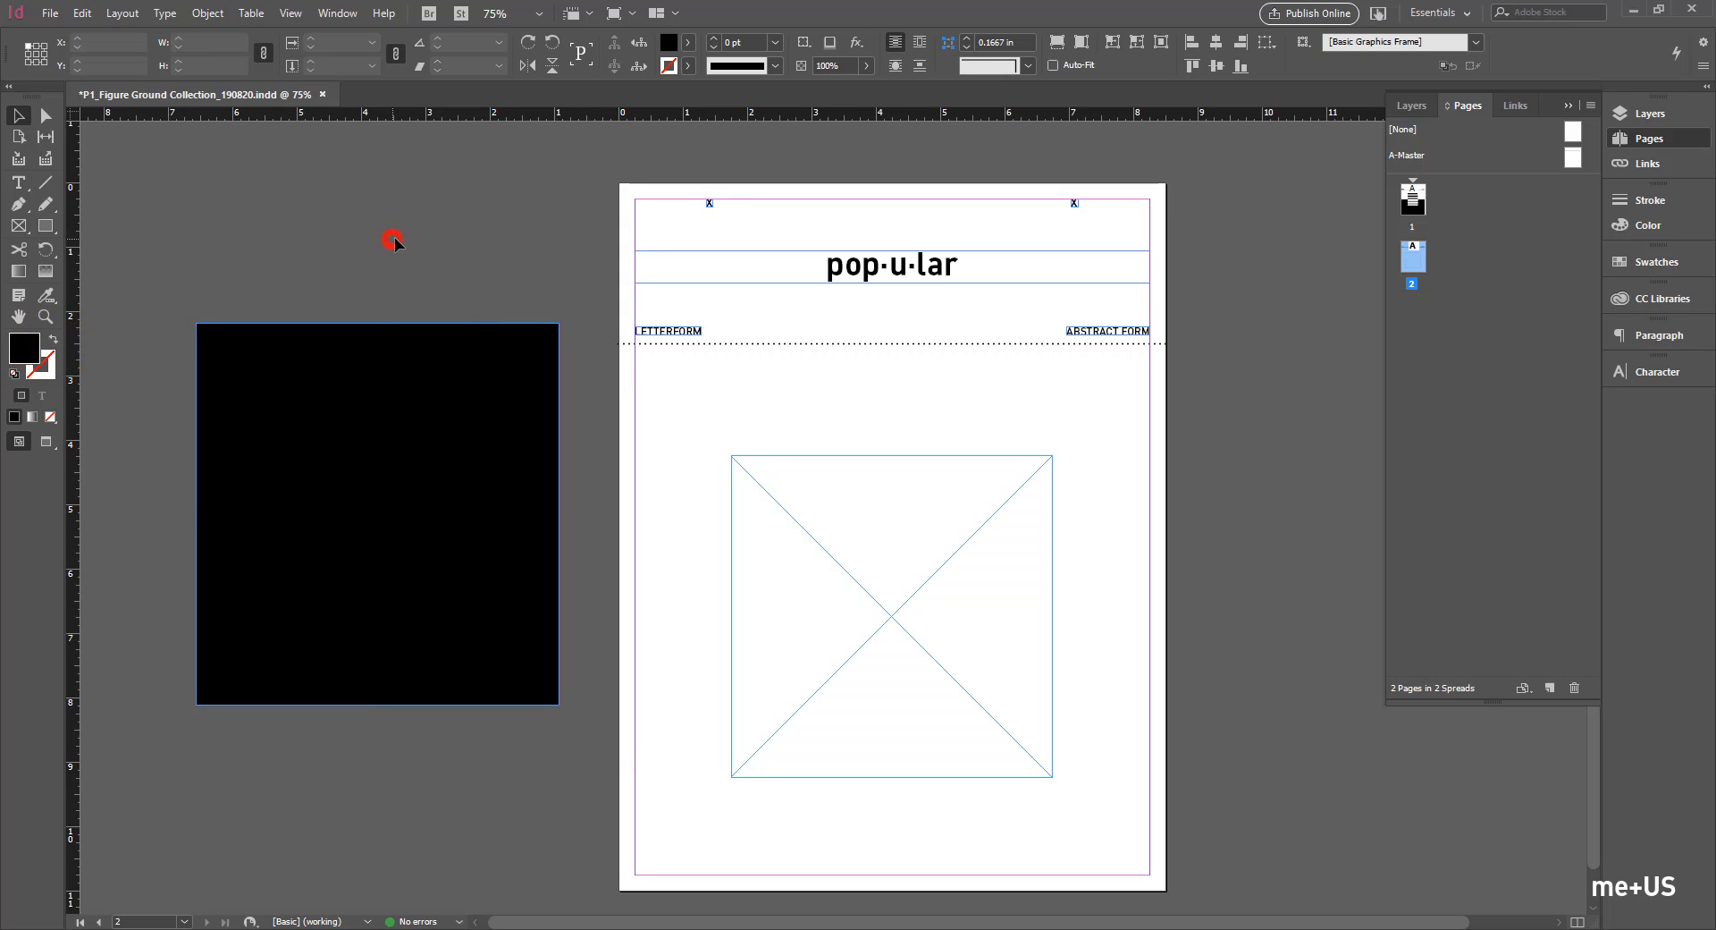
left_click(326, 441)
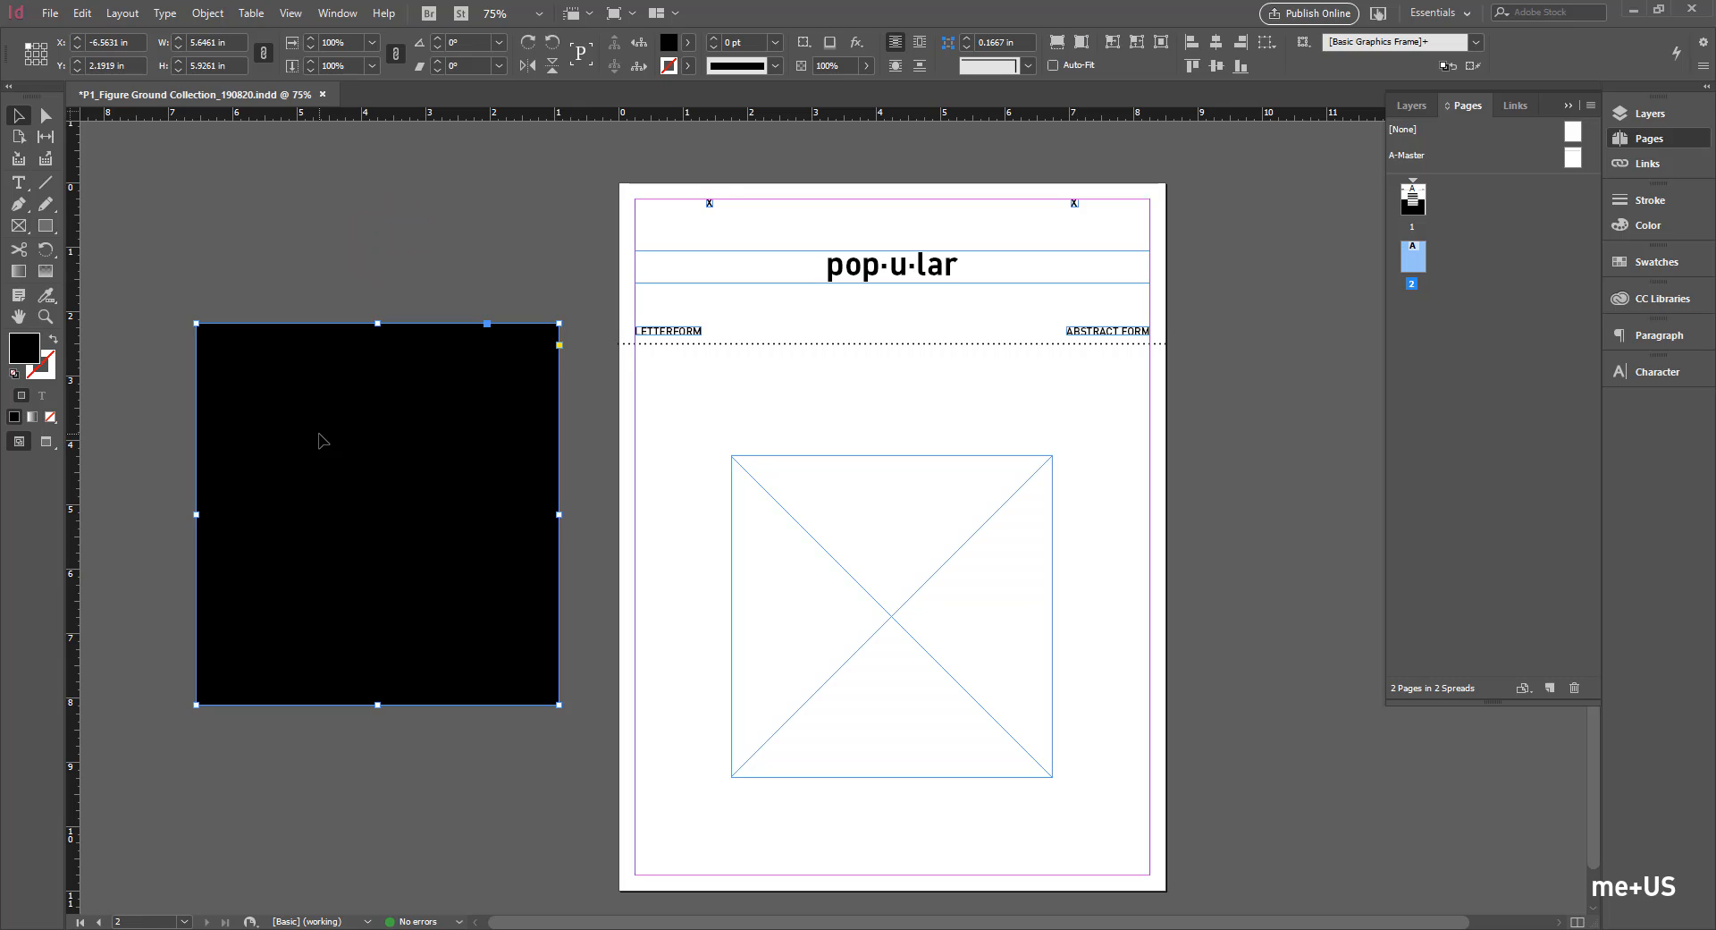
key("Delete")
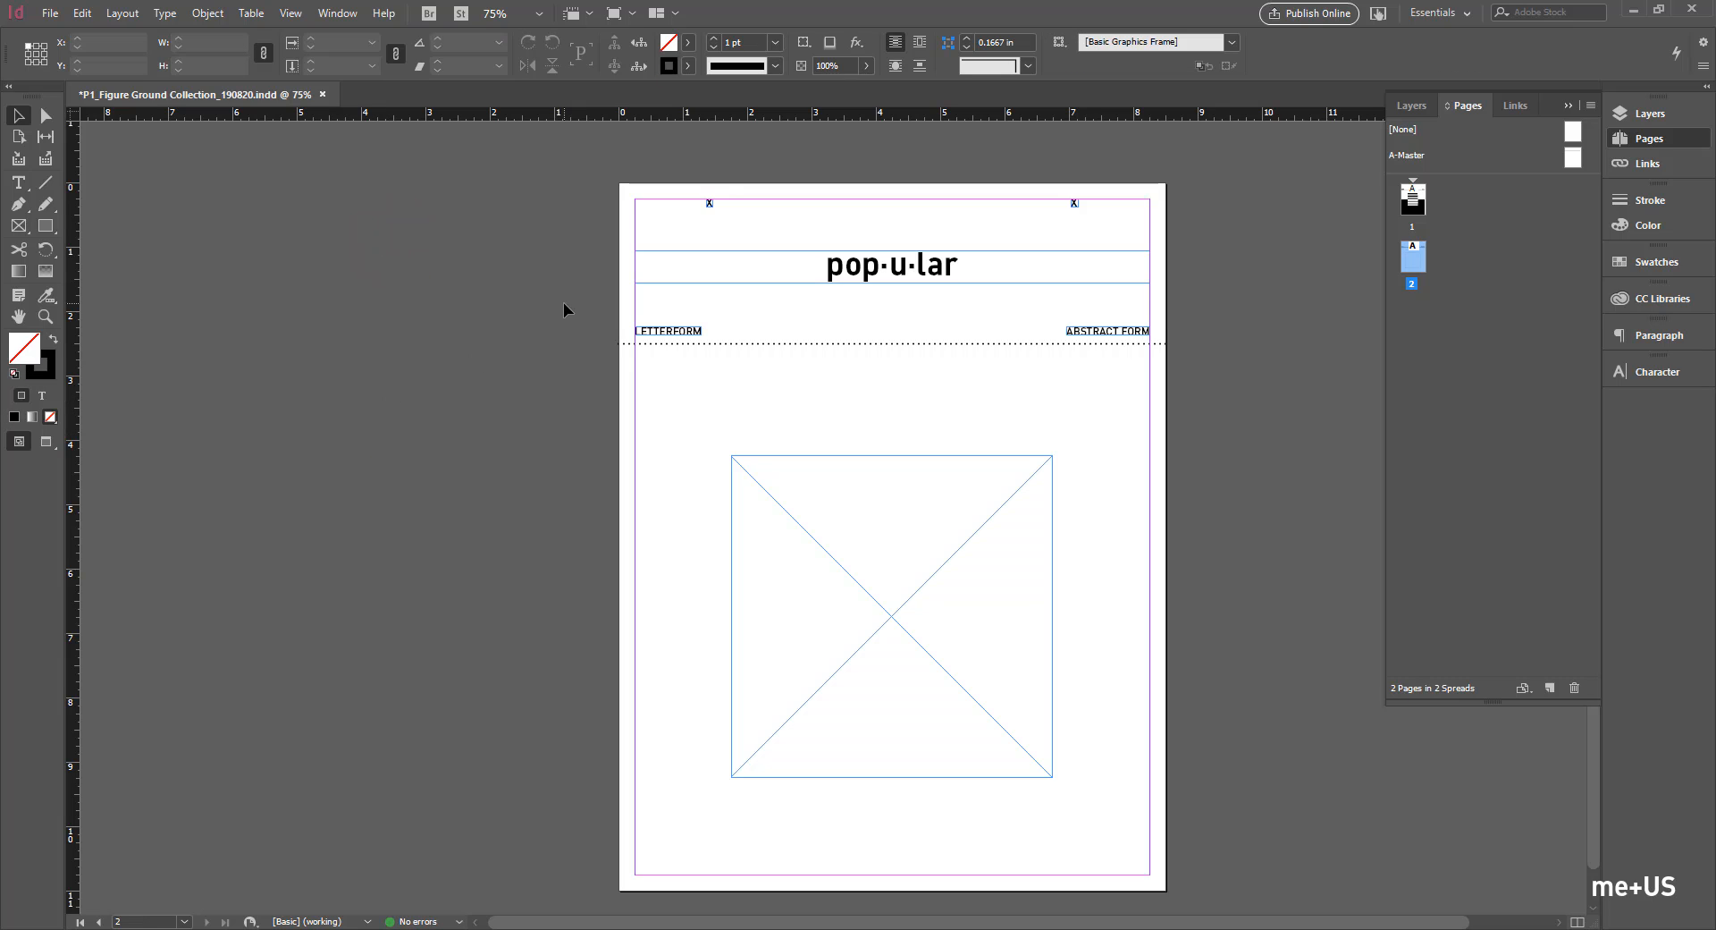
Step: Draw a rectangular placeholder frame about 5.72 by 6.06 in on the pasteboard beside page 2 and delete it
left_click(18, 229)
mouse_move(206, 318)
left_mouse_down()
mouse_move(456, 617)
mouse_move(574, 708)
left_mouse_up()
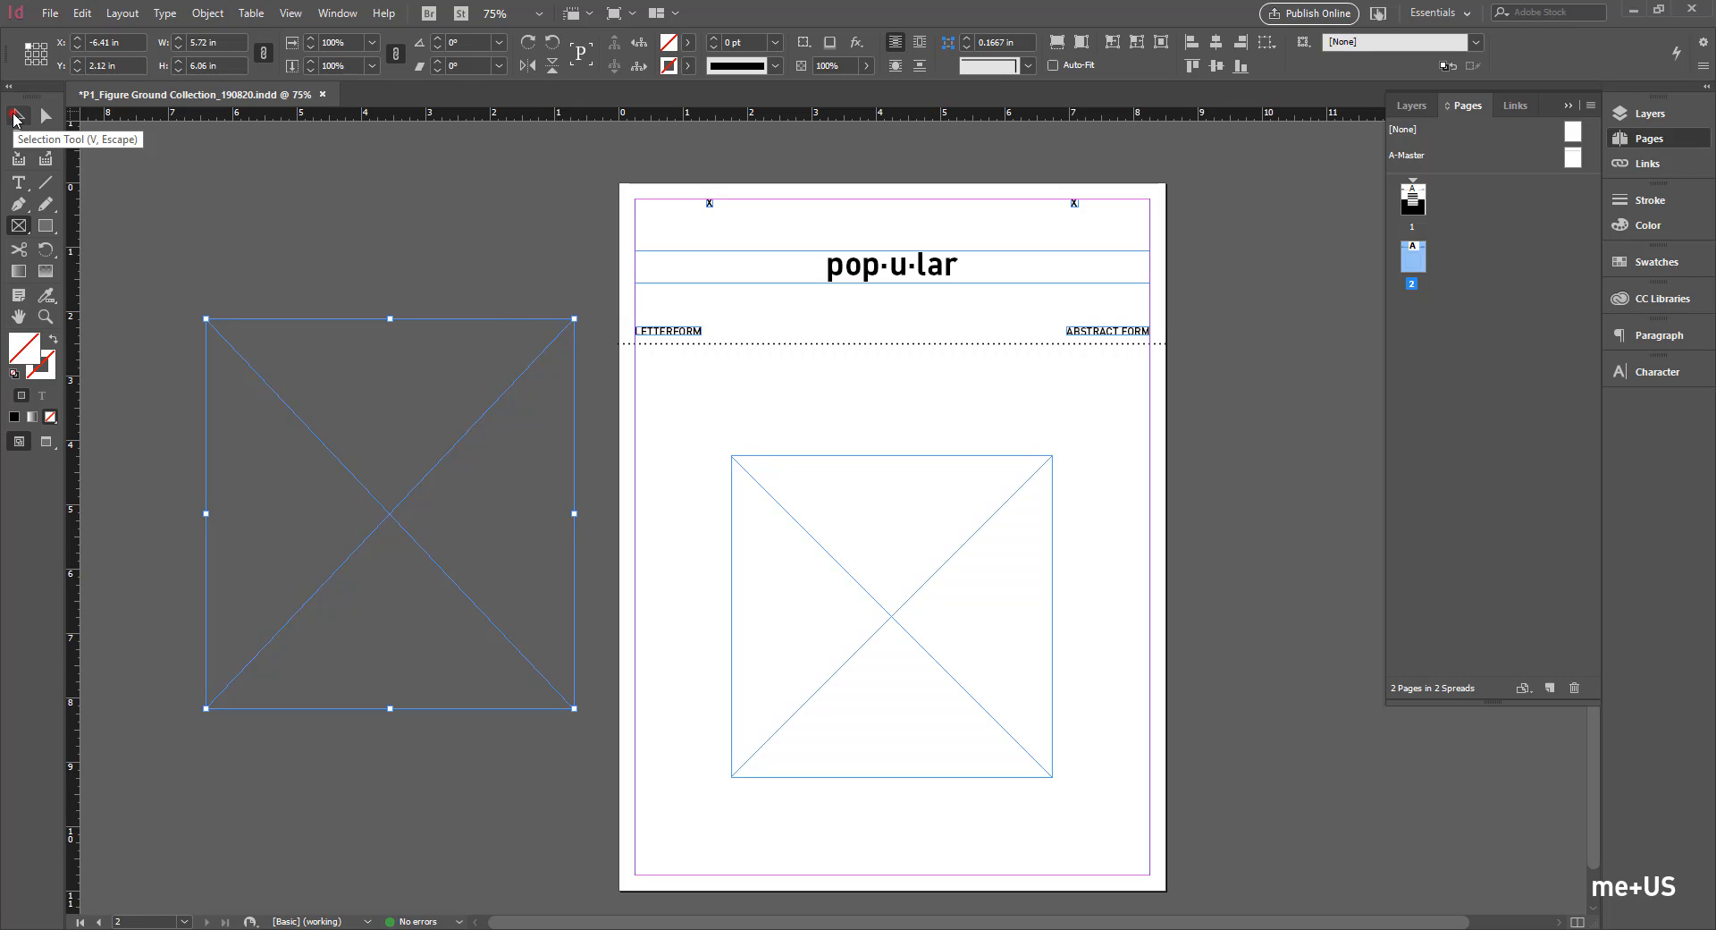
left_click(14, 117)
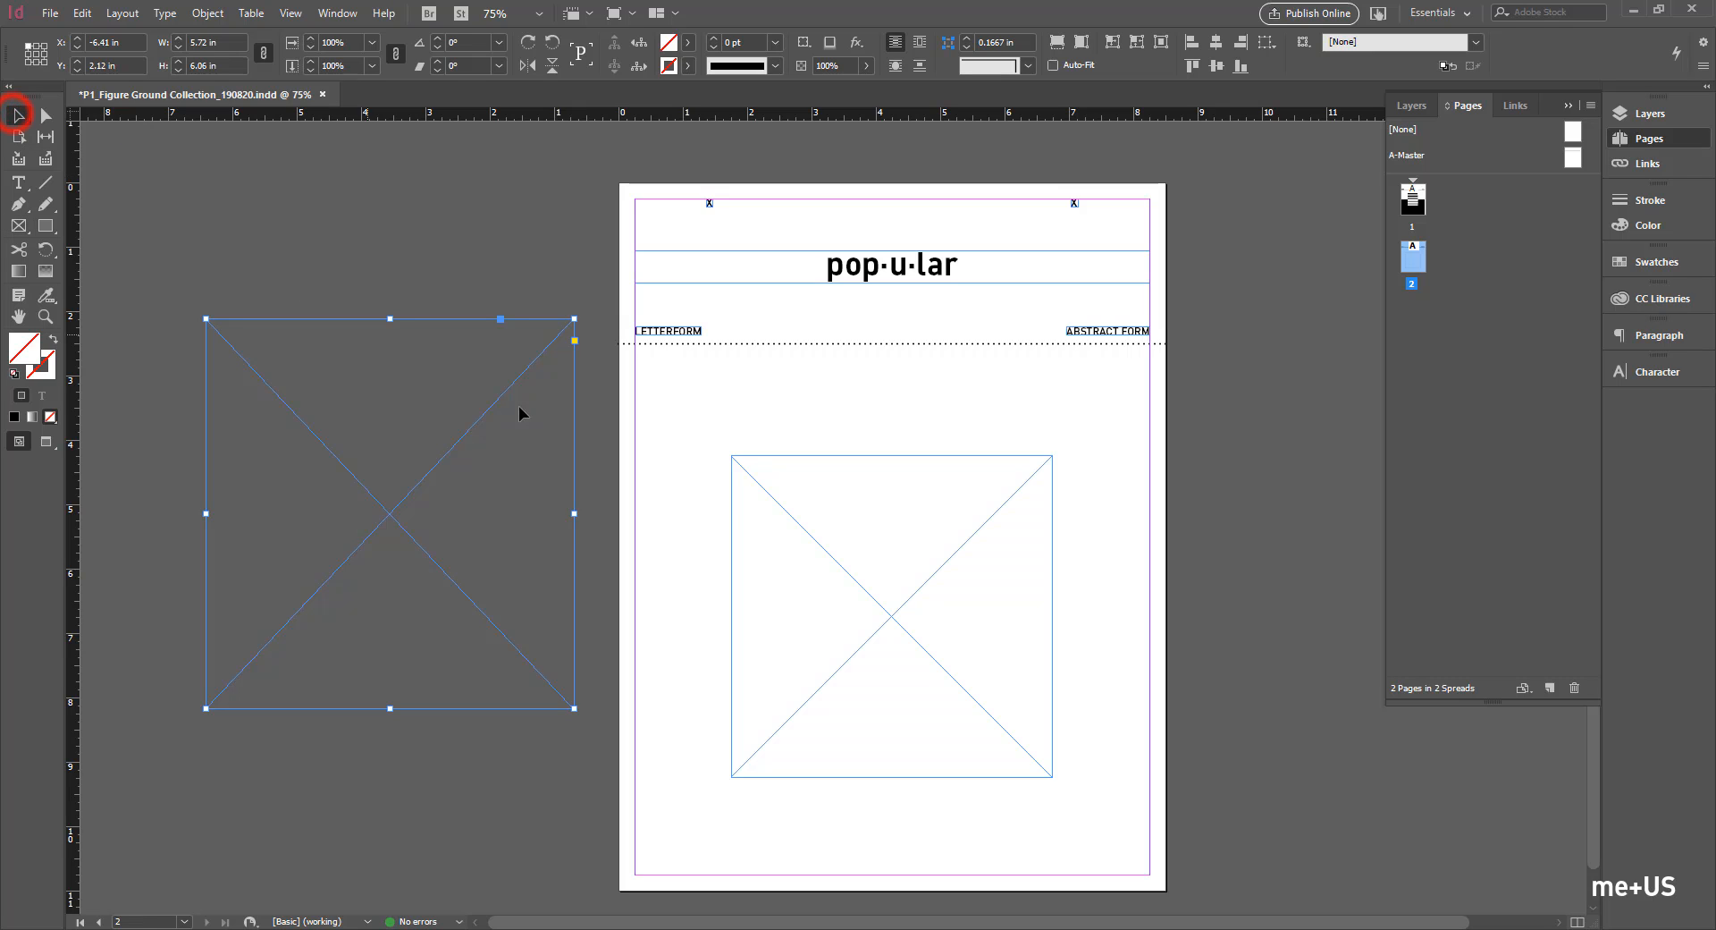
left_click(398, 227)
left_click(398, 252)
left_click(356, 447)
key("Delete")
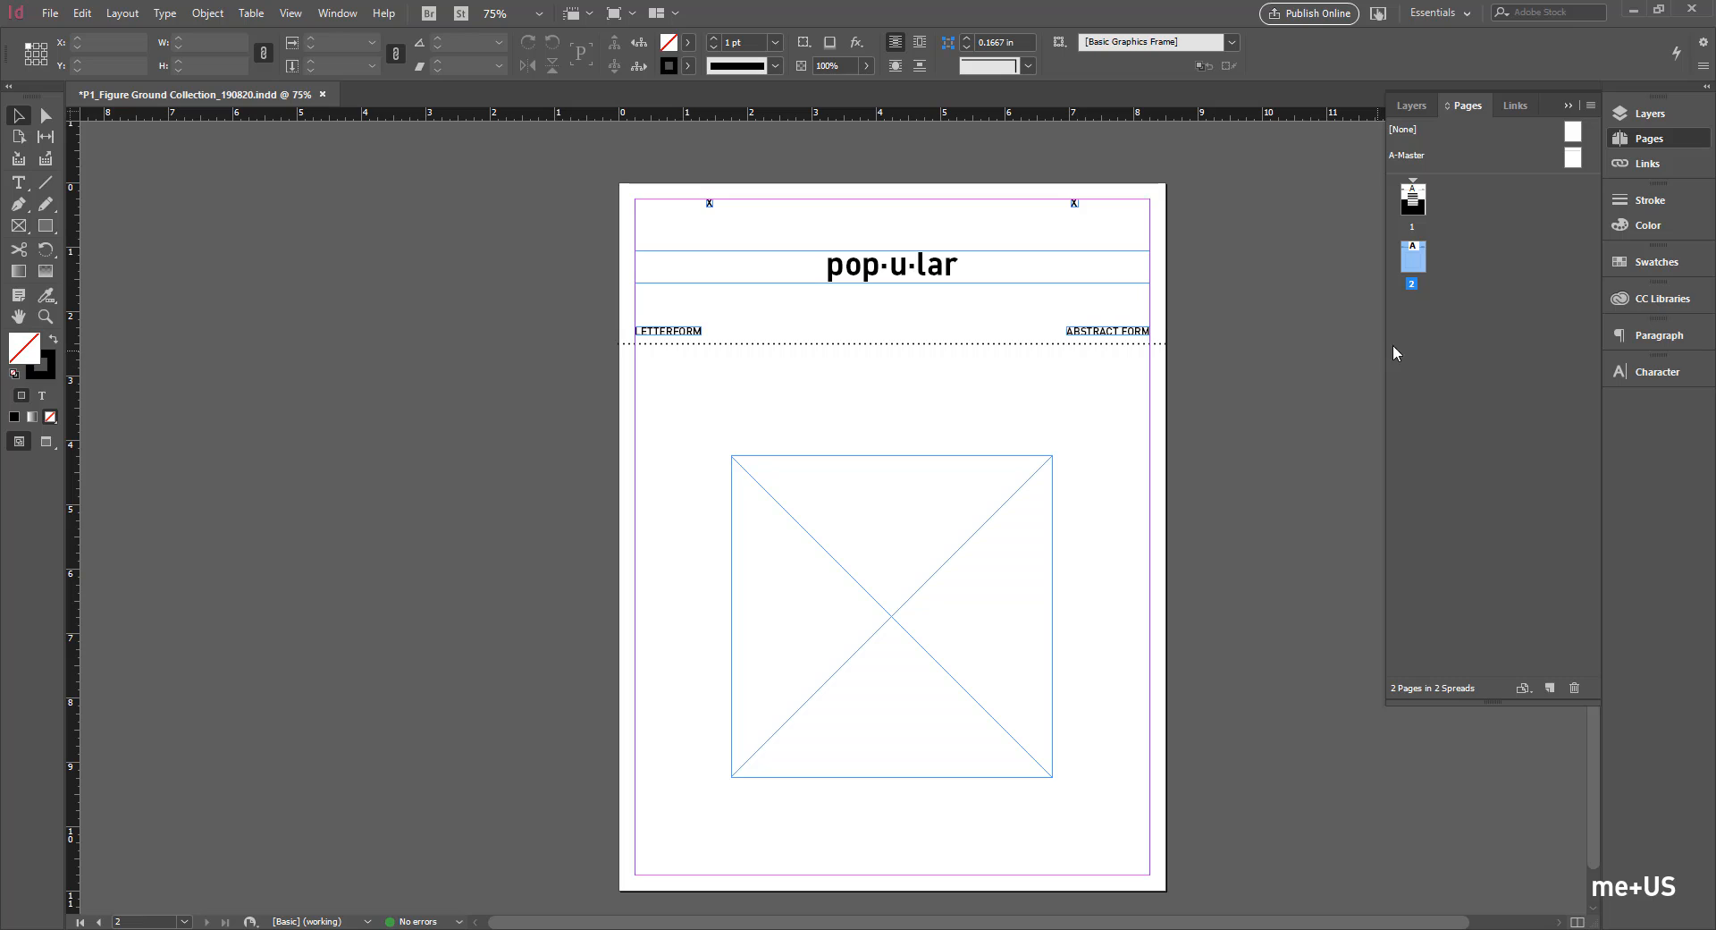
Step: Duplicate page 2, pages 2–3 and pages 2–5 in succession to build a nine-page document
right_click(1420, 268)
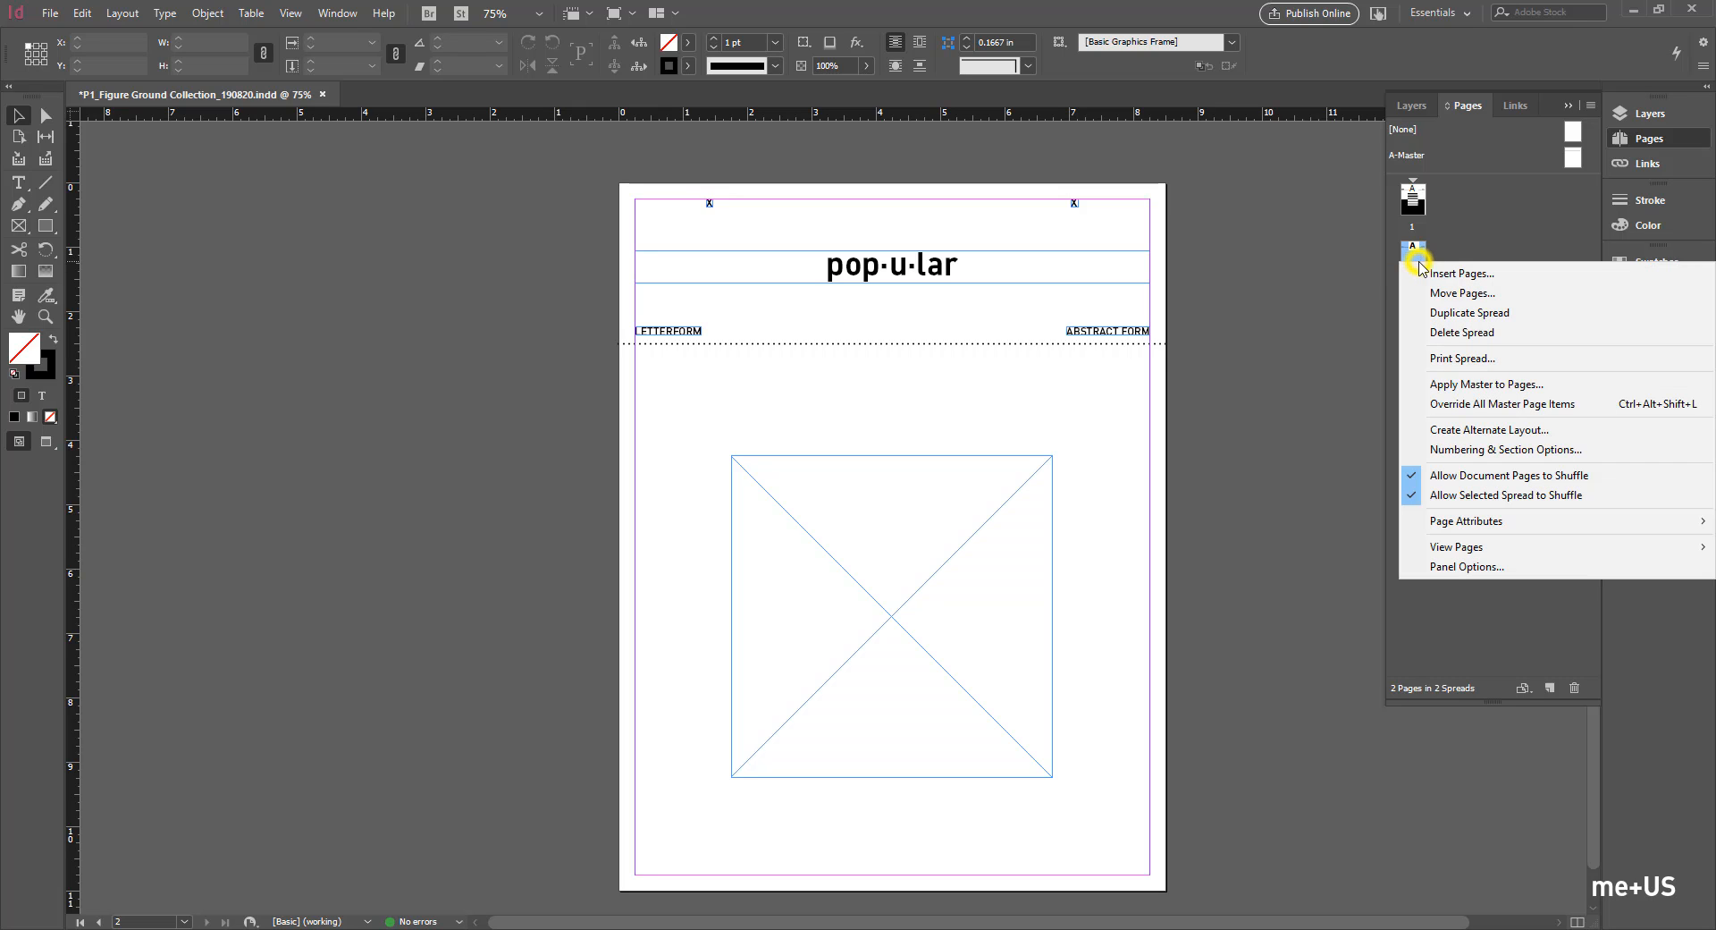
left_click(1437, 314)
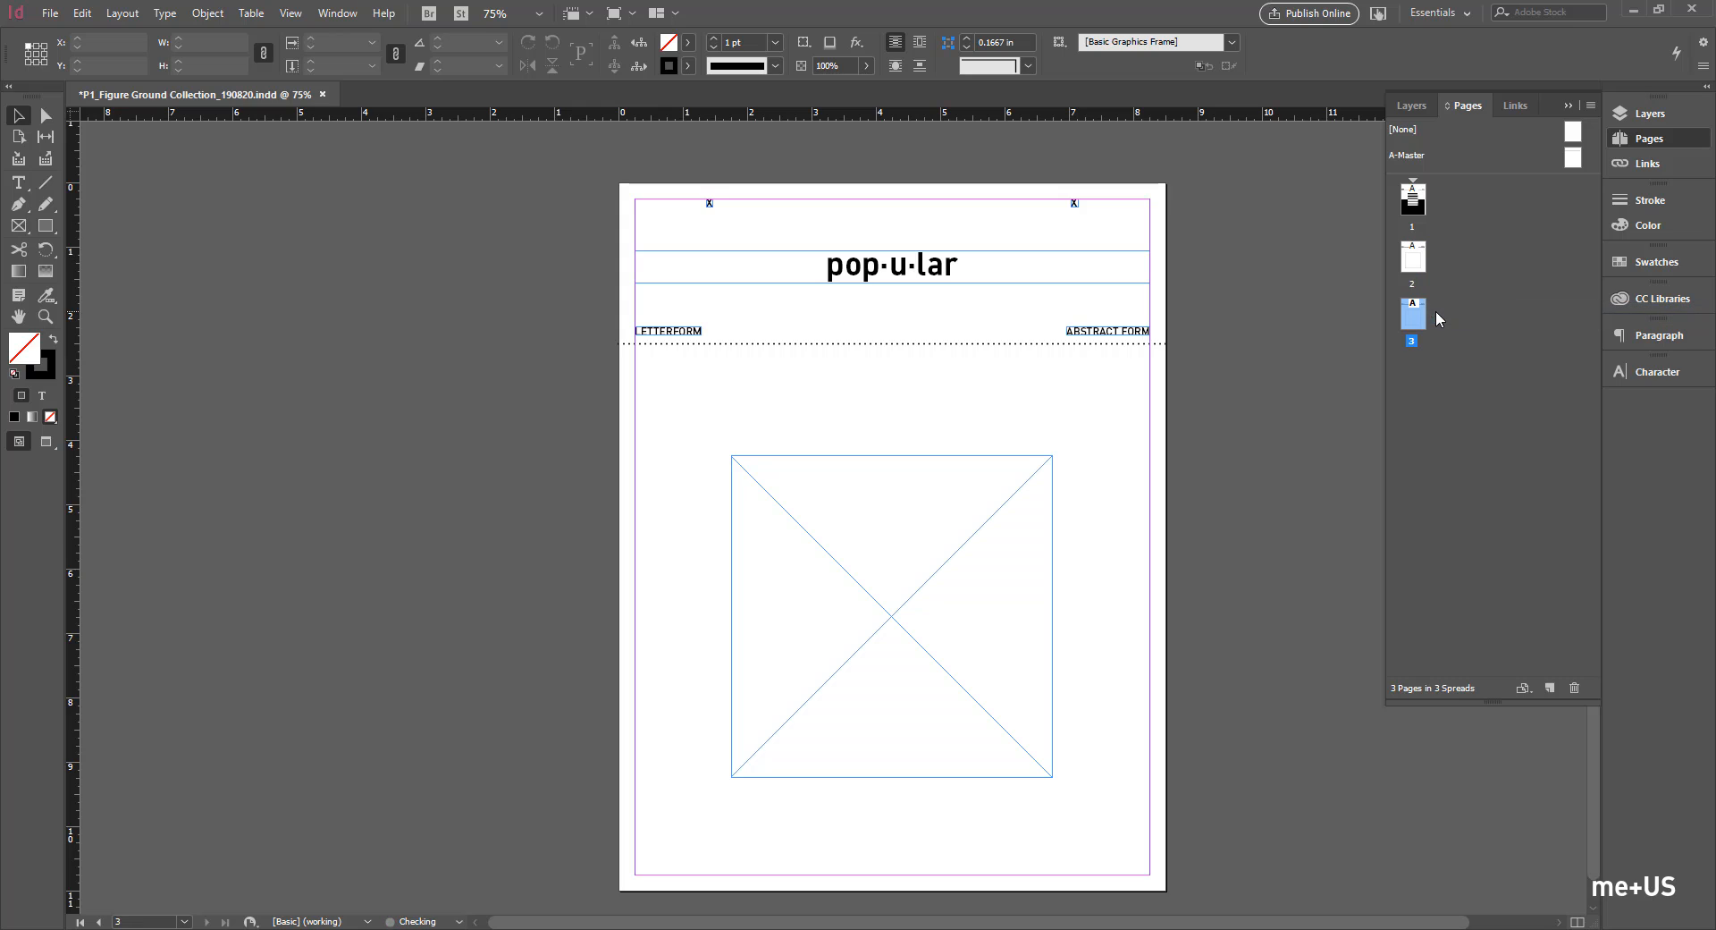
left_click(1409, 261, "shift")
right_click(1408, 260)
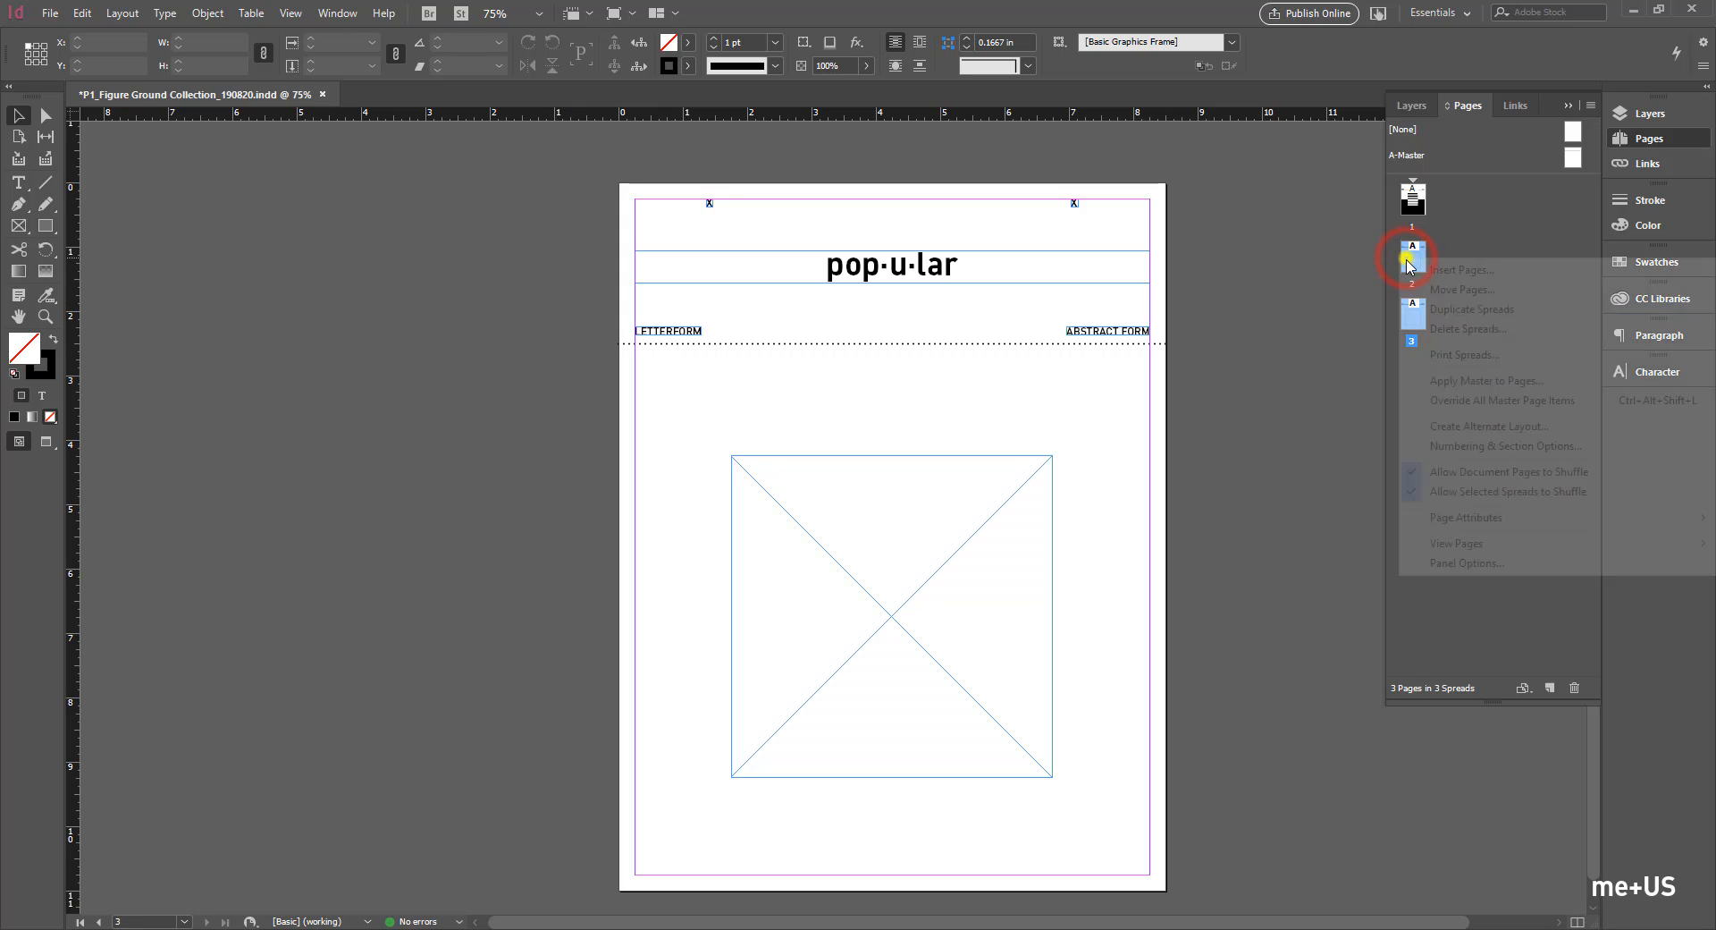
left_click(1446, 315)
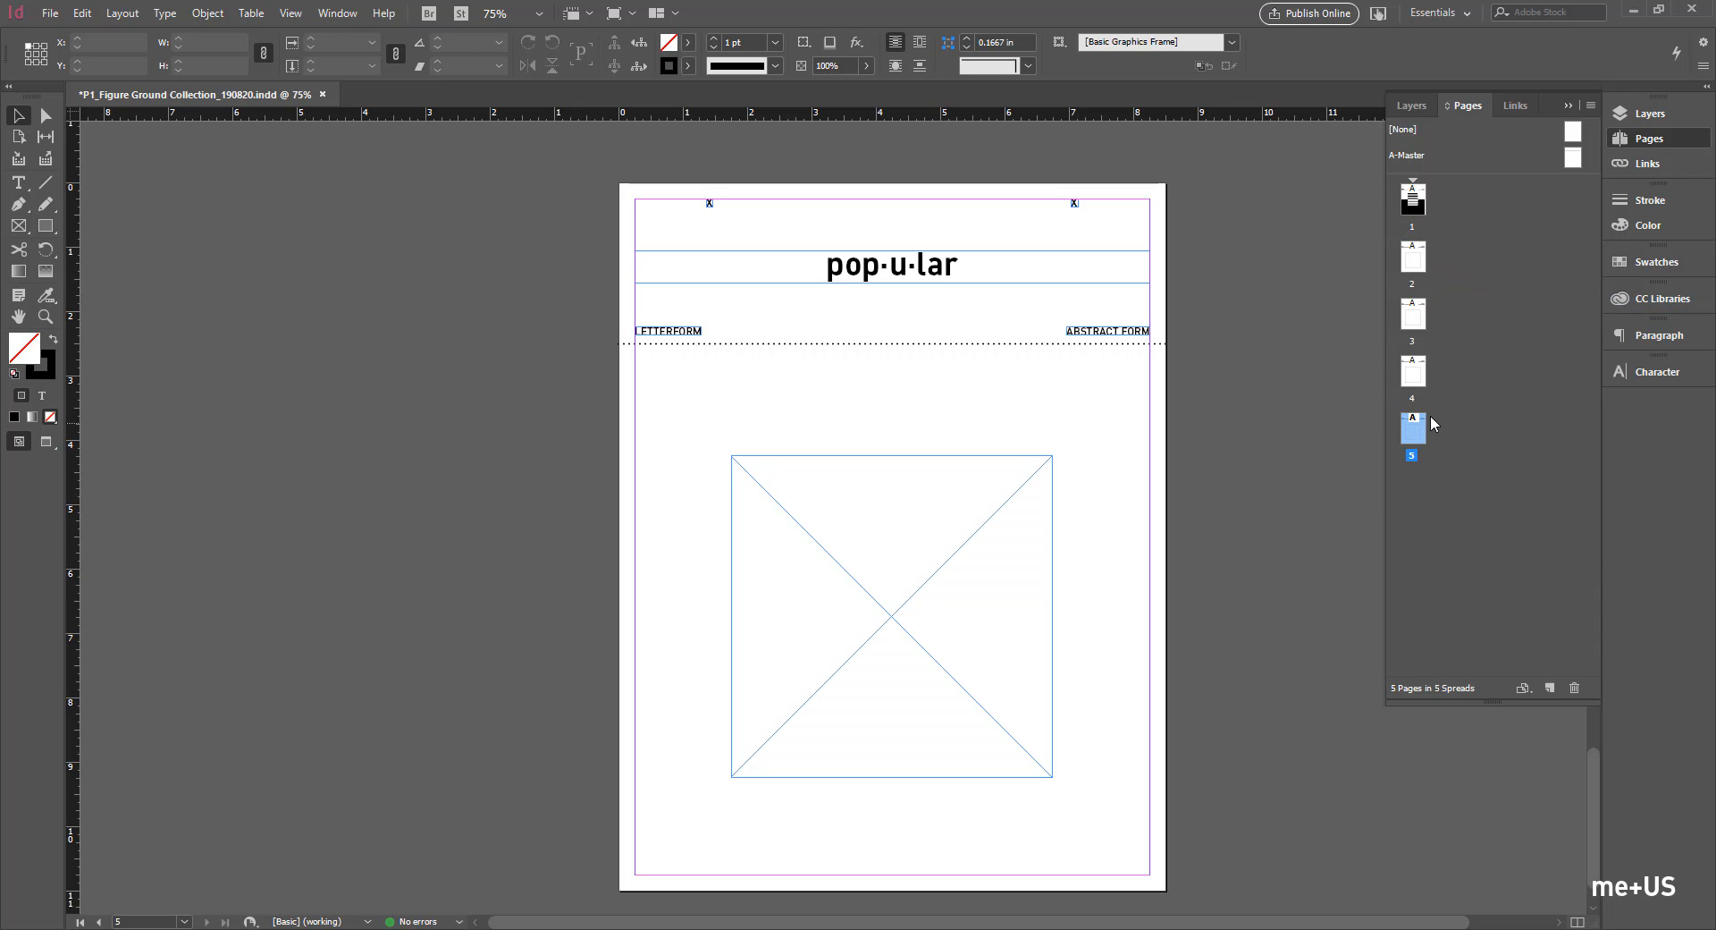
right_click(1414, 255)
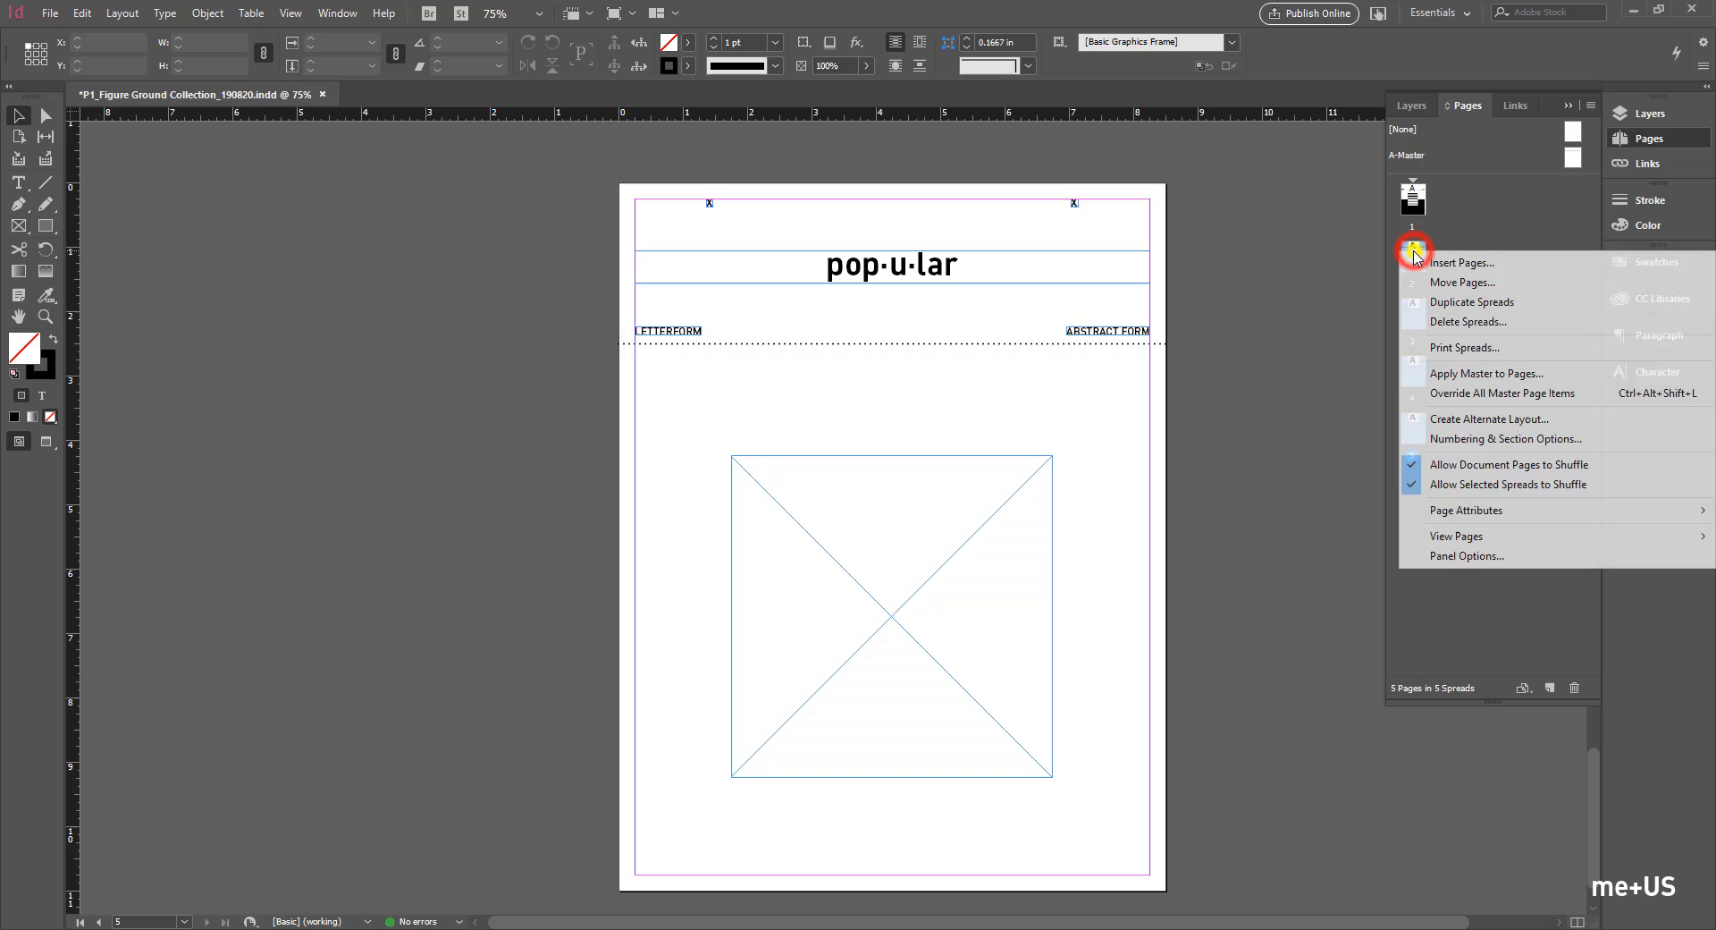
left_click(1439, 302)
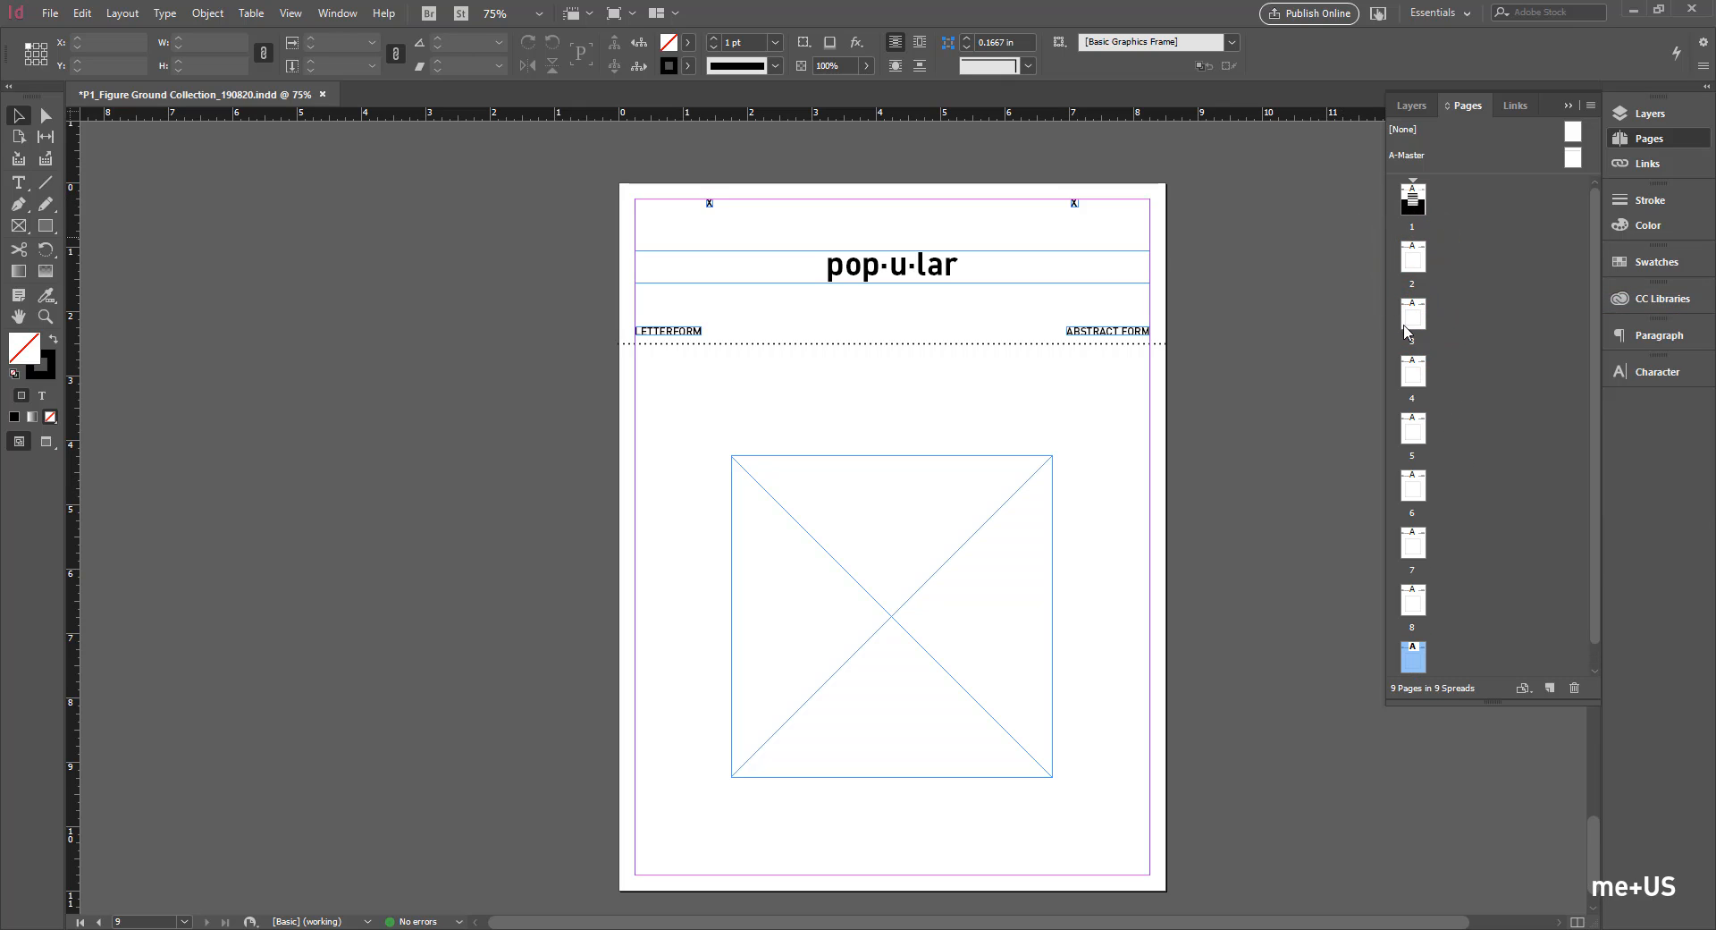
left_click(1470, 282)
scroll(1453, 284, "down", 1)
scroll(1445, 620, "up", 1)
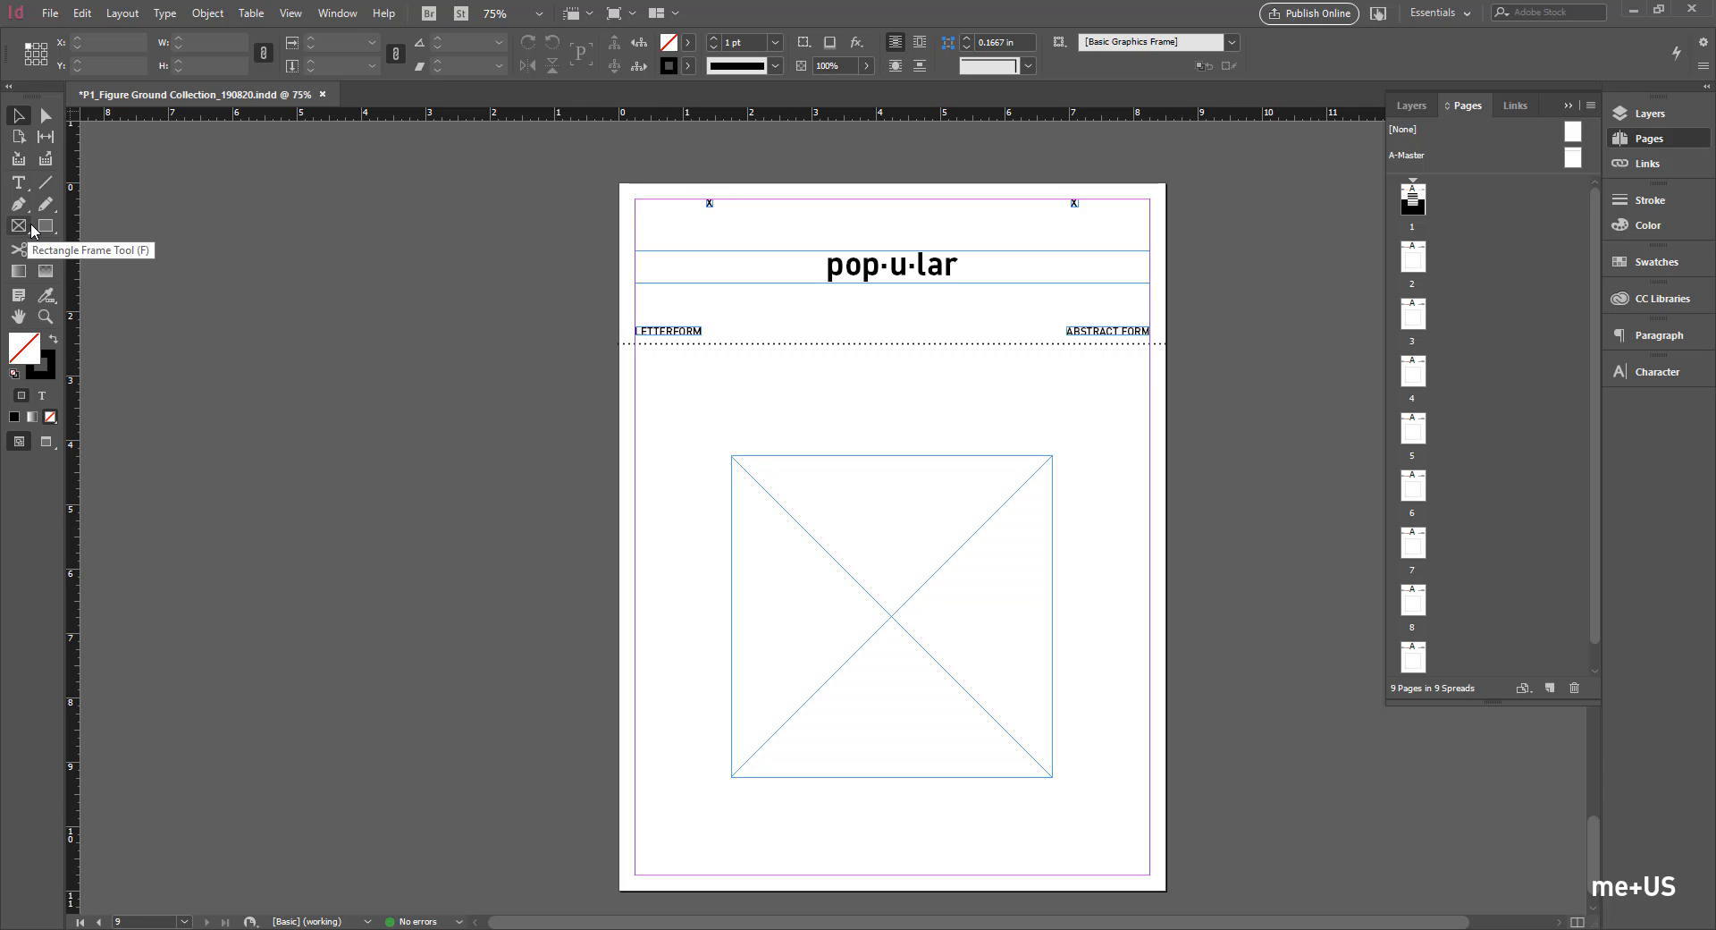
Step: Place the Illustrator file FIGURE GROUND-190821 from the desktop into the square image frame on page 9
left_click(48, 13)
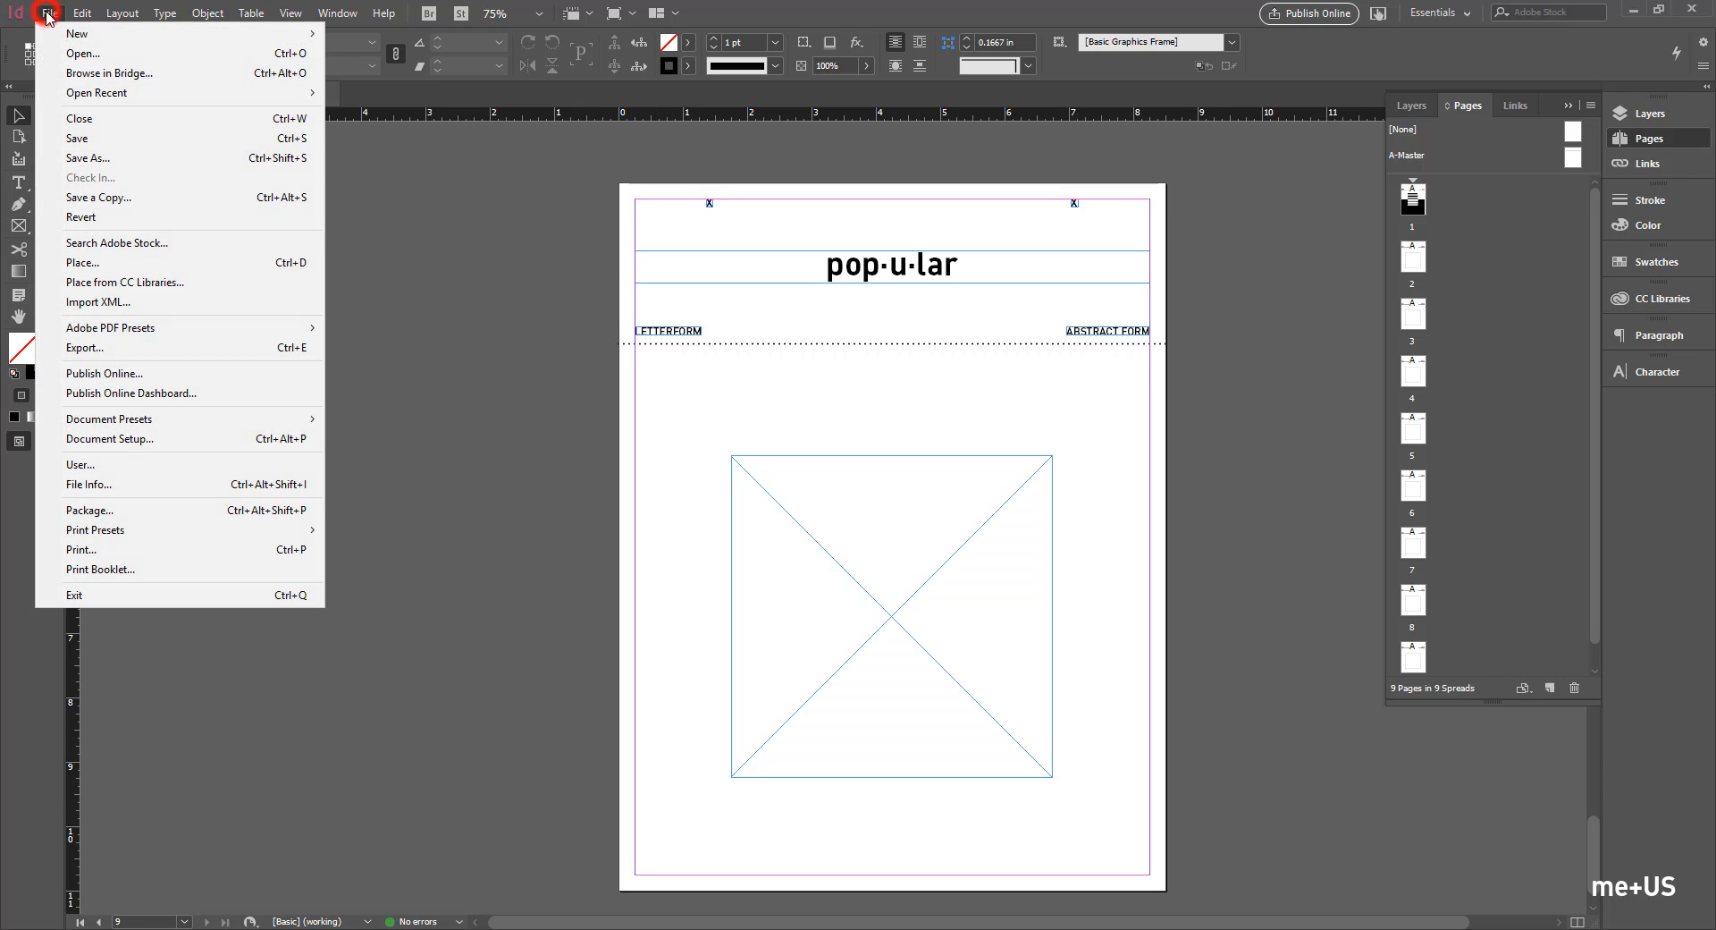
left_click(124, 263)
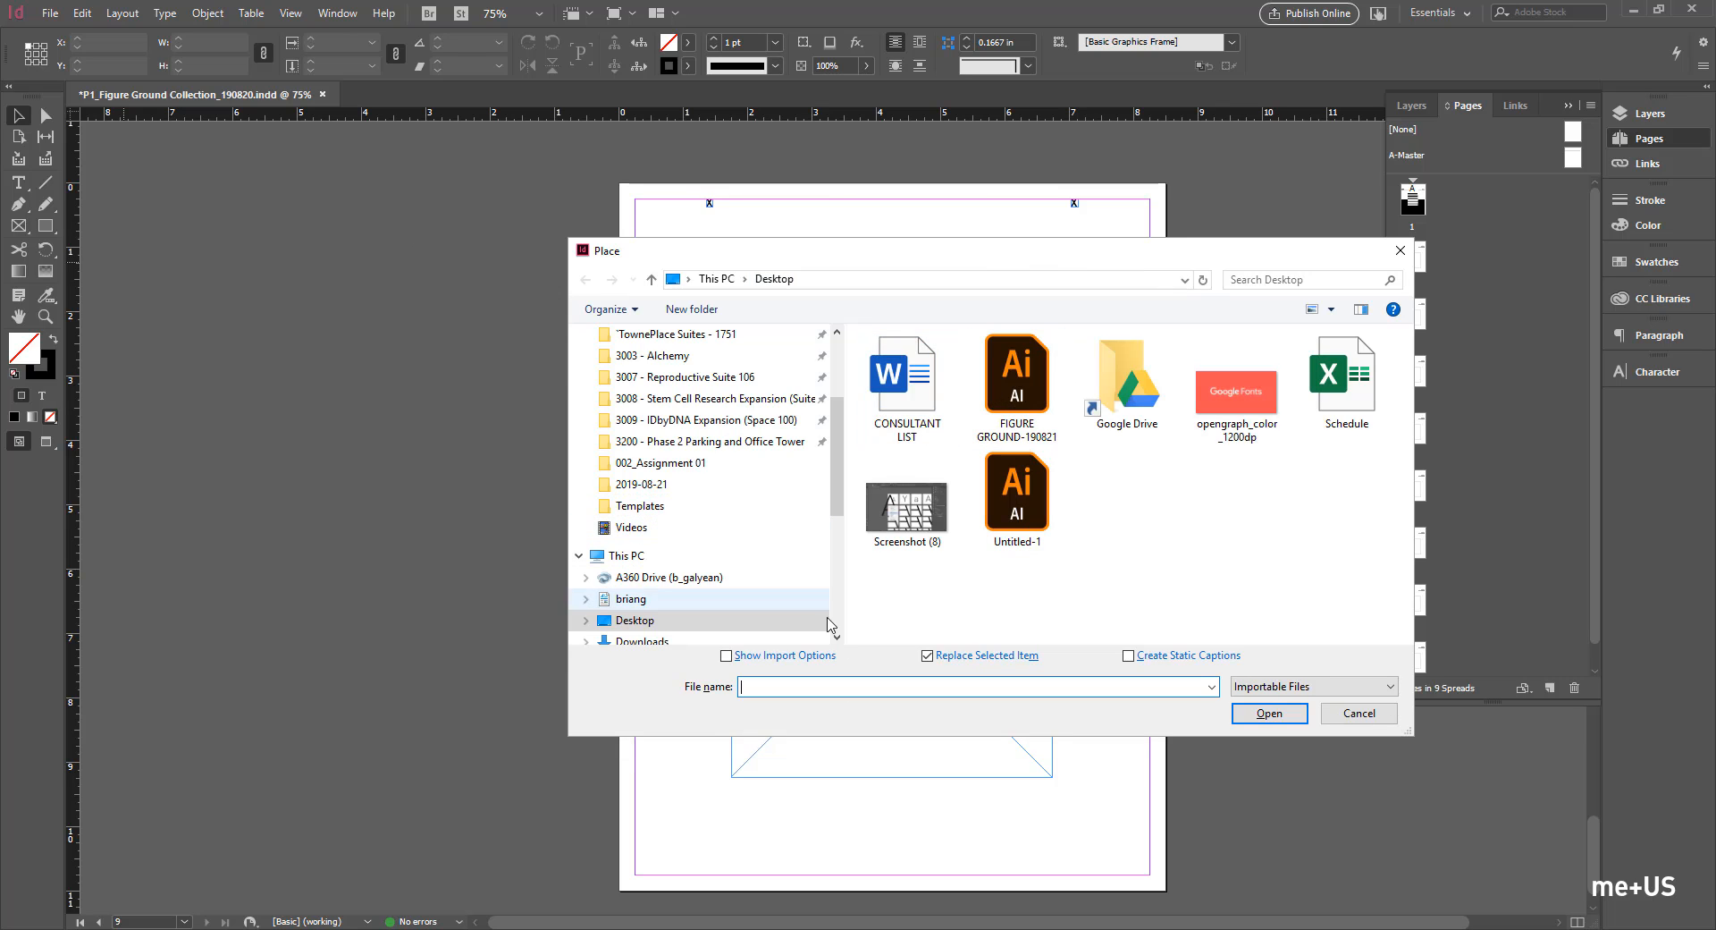
left_click(1020, 394)
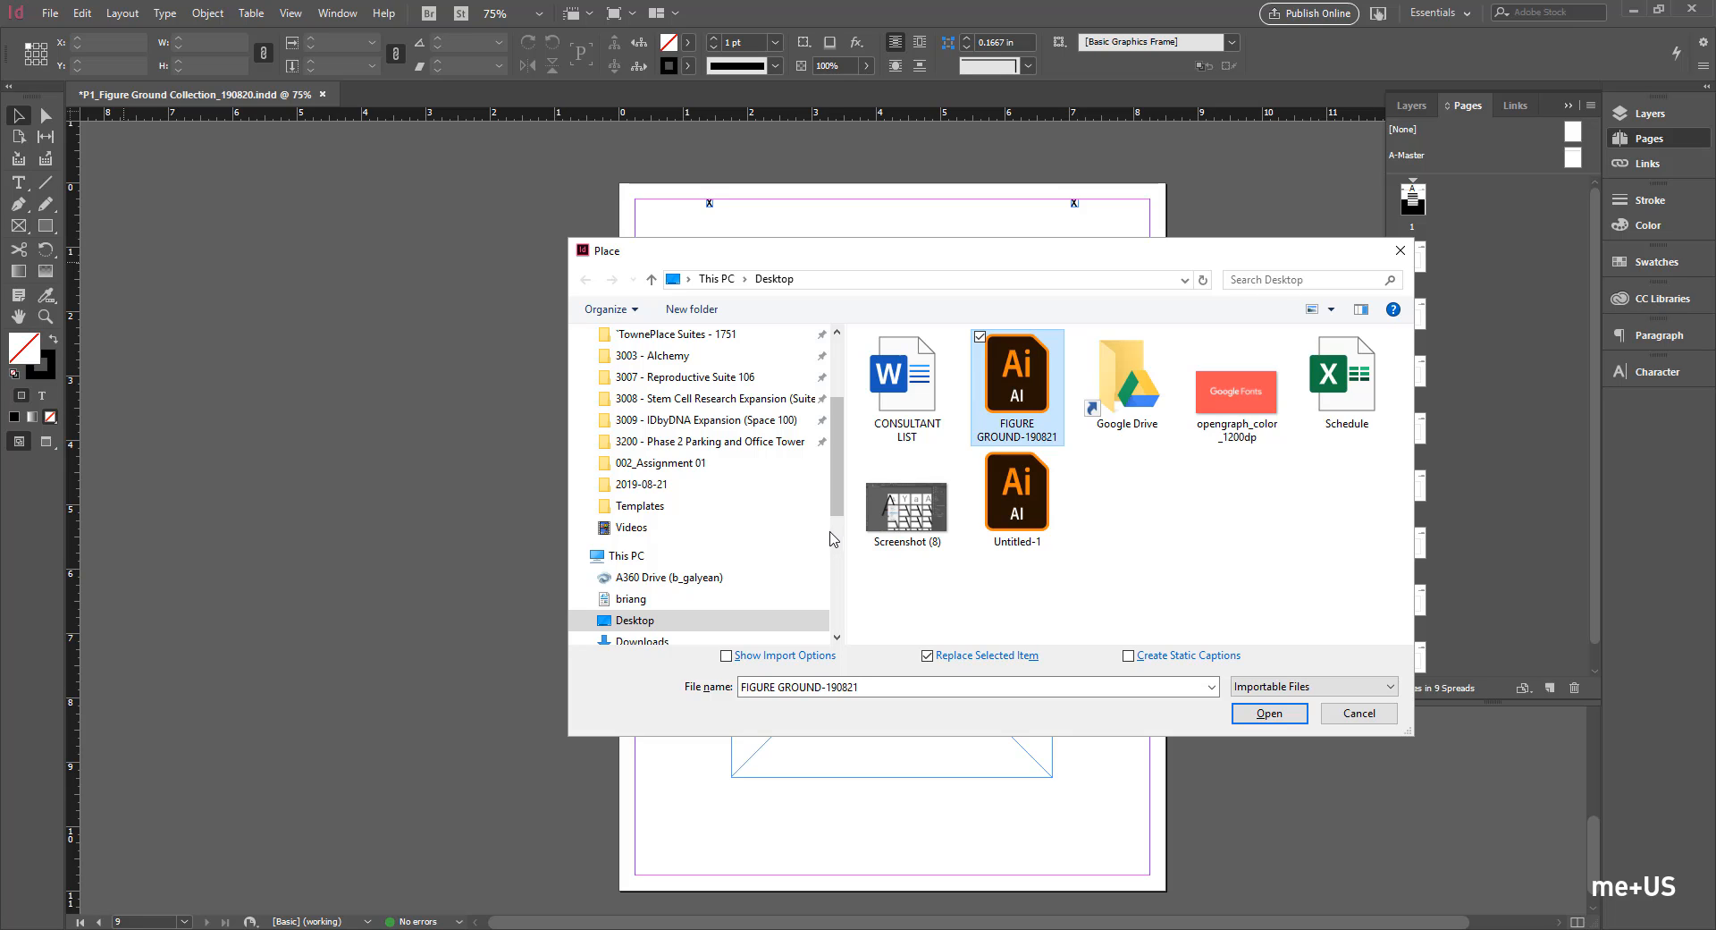
left_click(1270, 713)
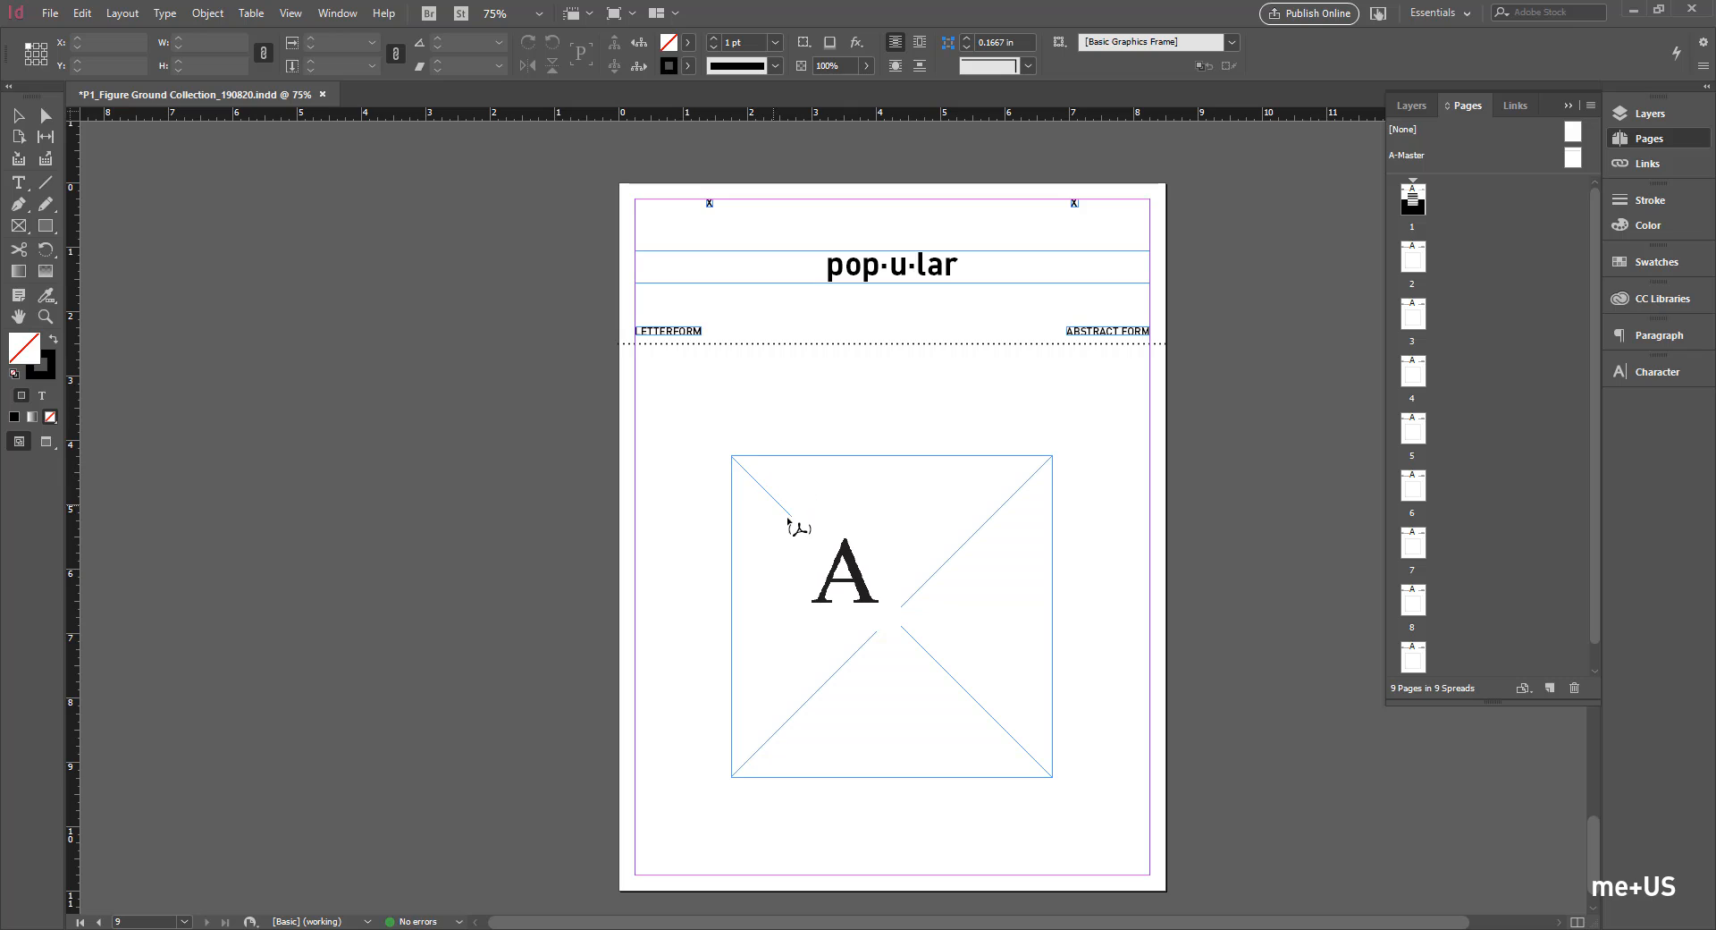
left_click(842, 541)
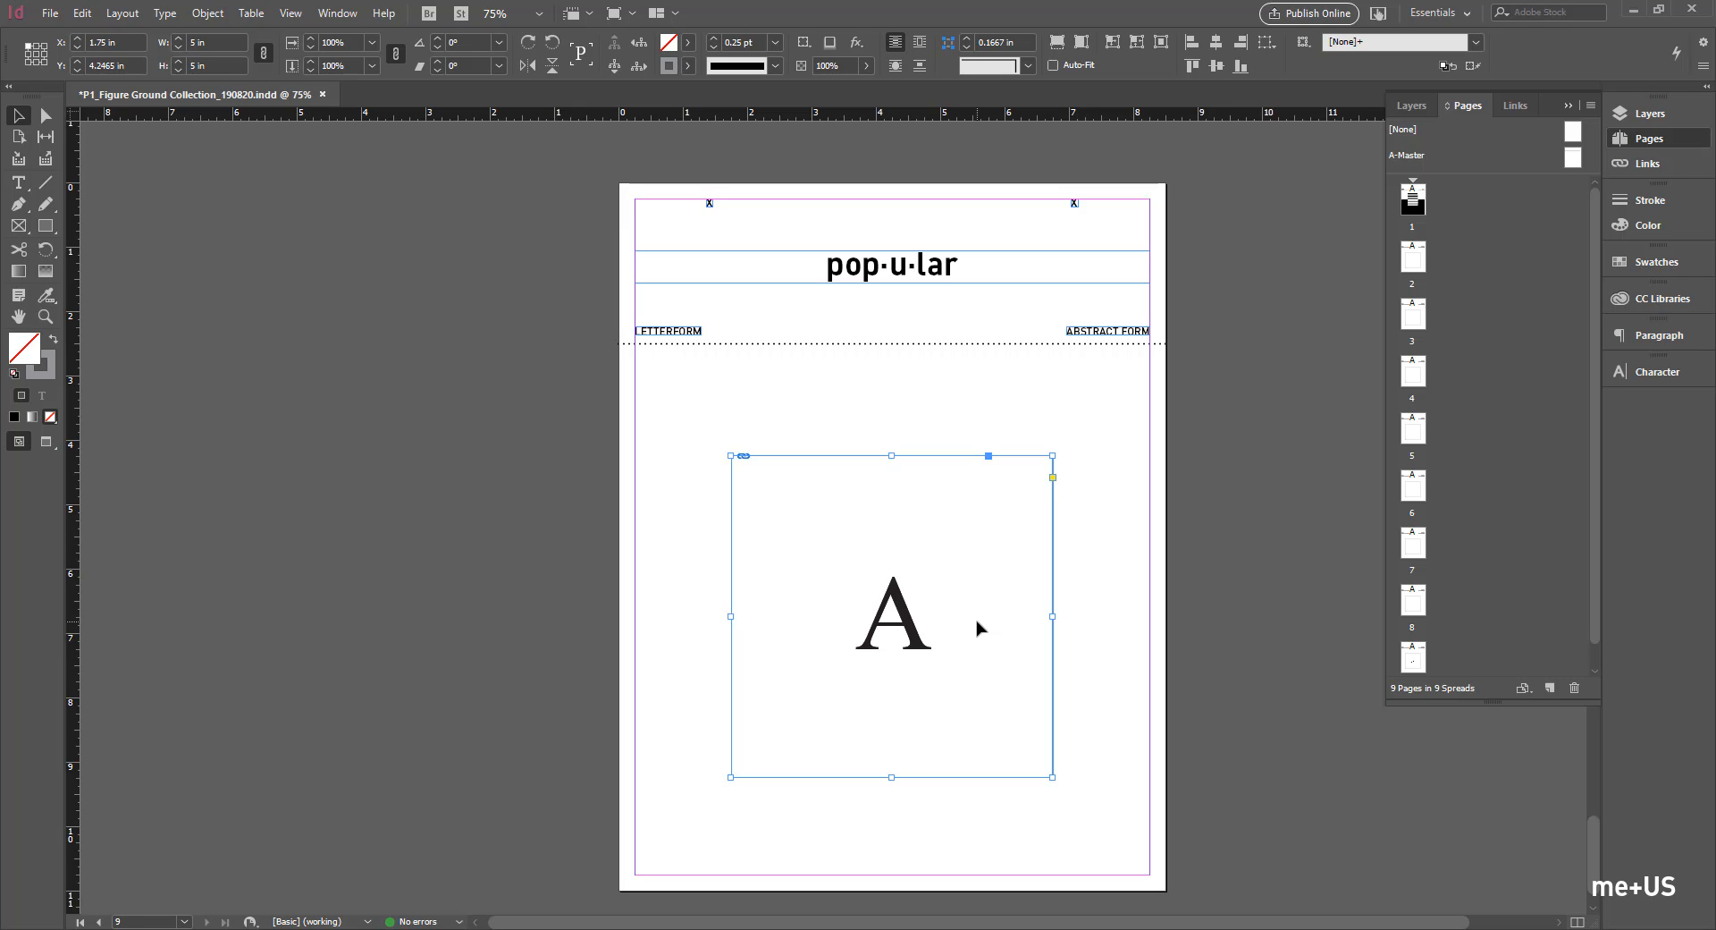
scroll(924, 588, "down", 1)
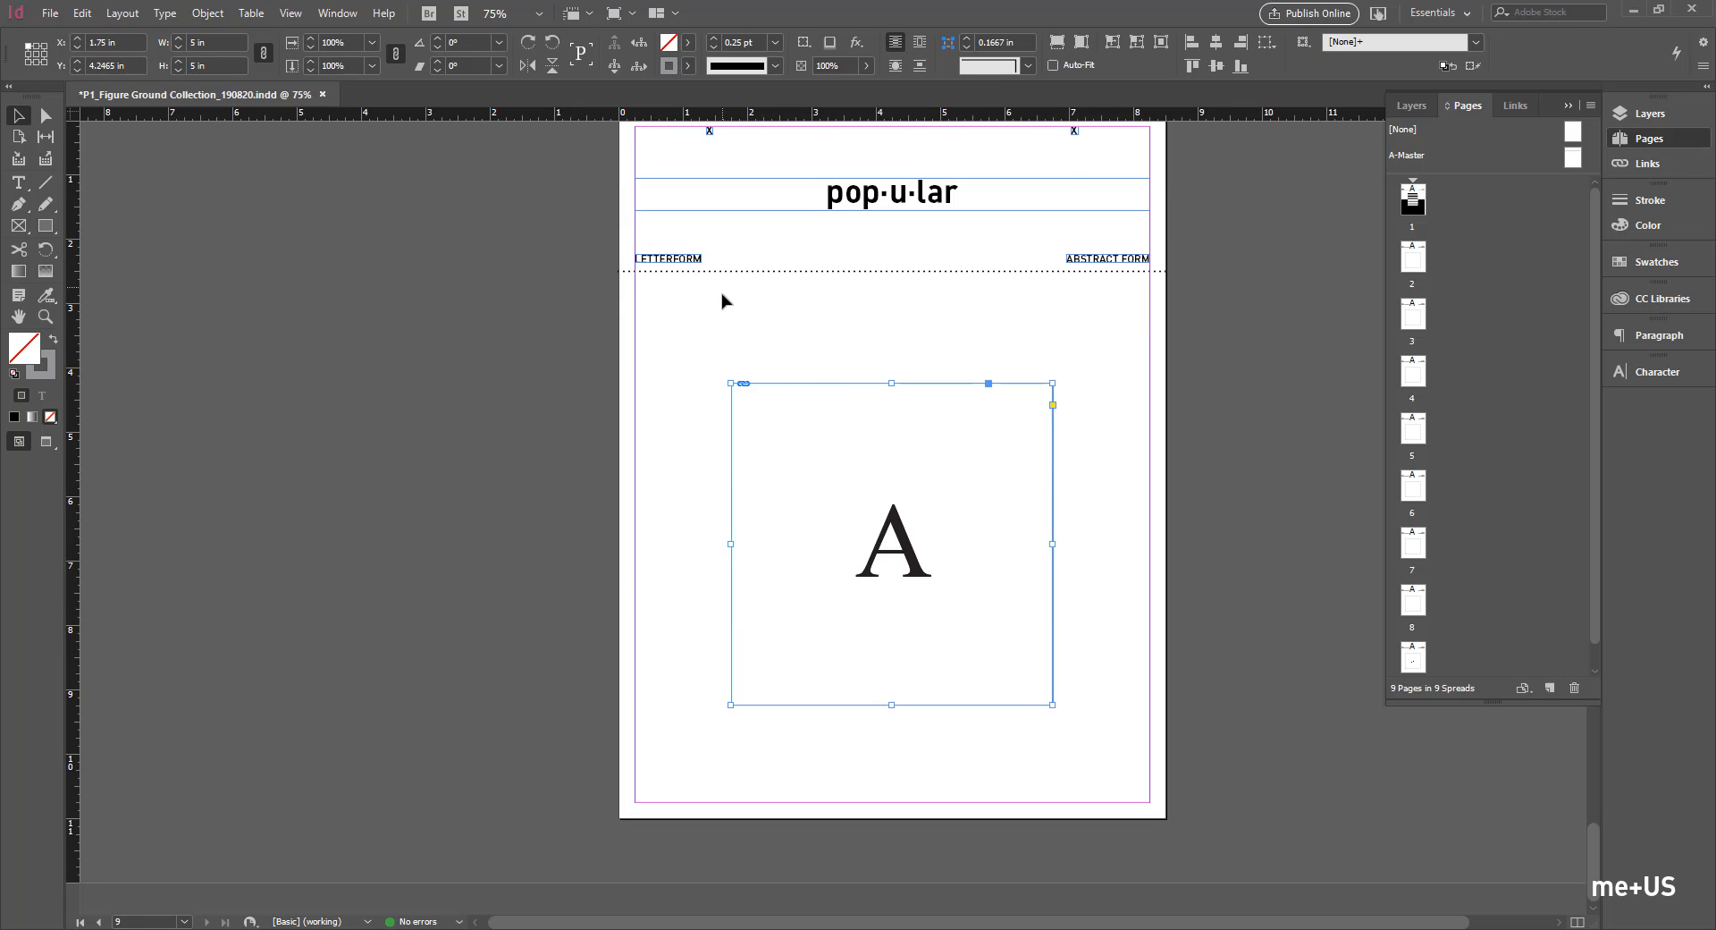
Step: Undo the last artwork placement on page 9 and discard the artwork still loaded for placing
scroll(911, 681, "up", 1)
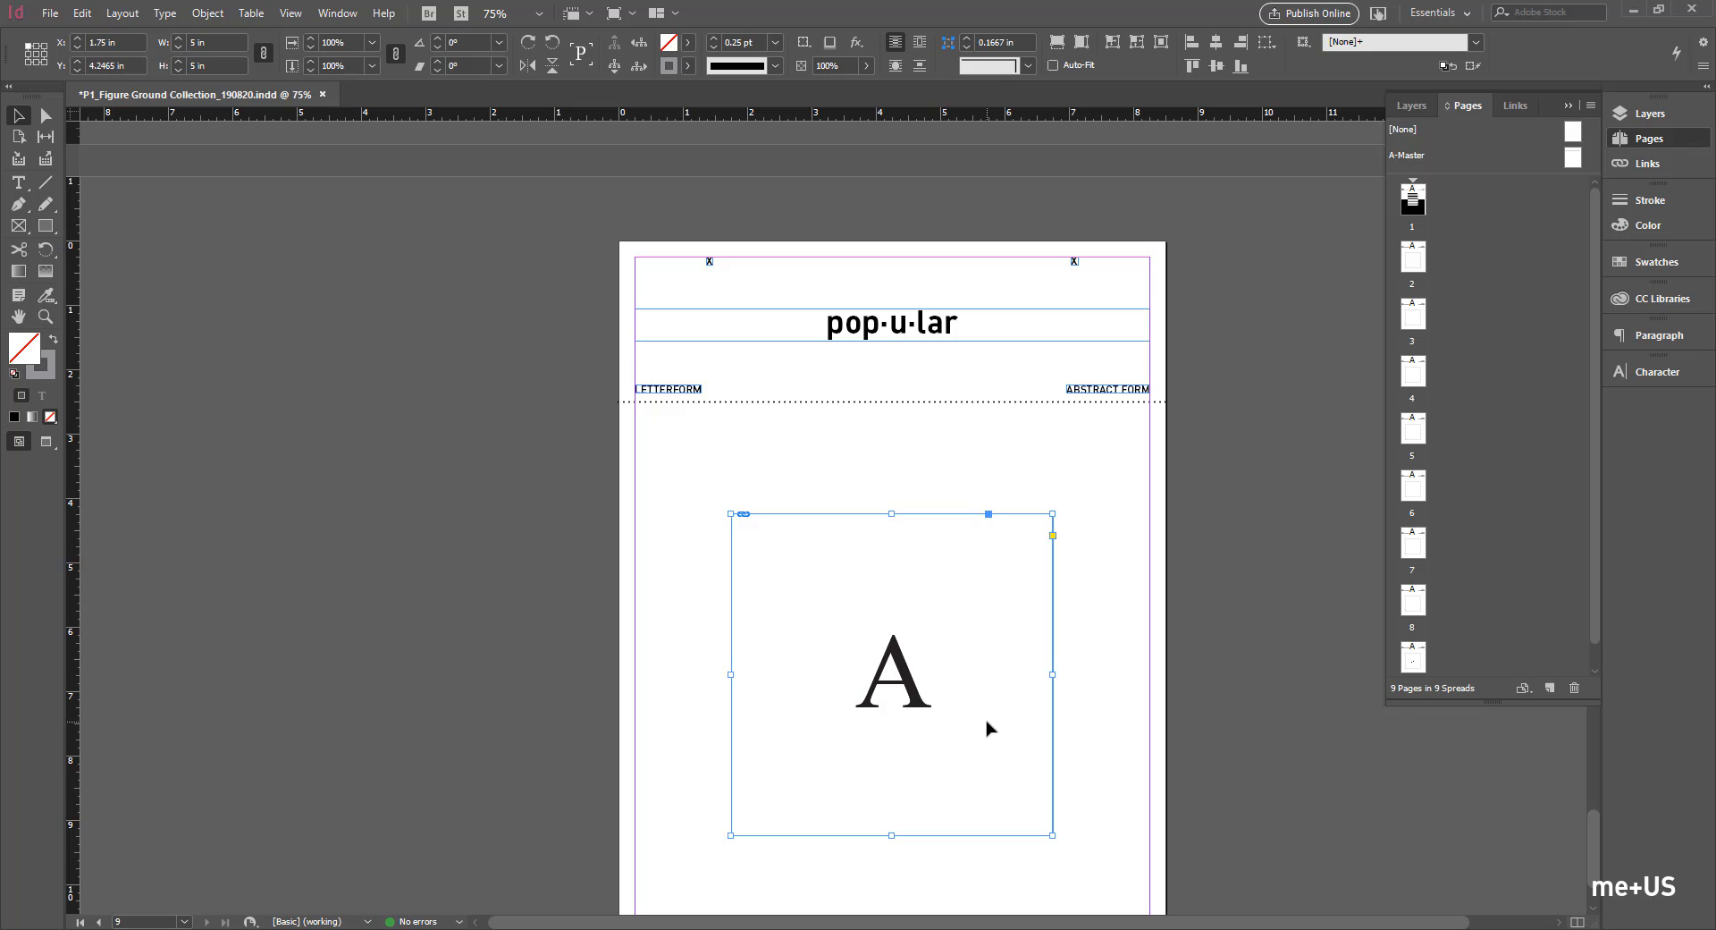
key("ctrl+z")
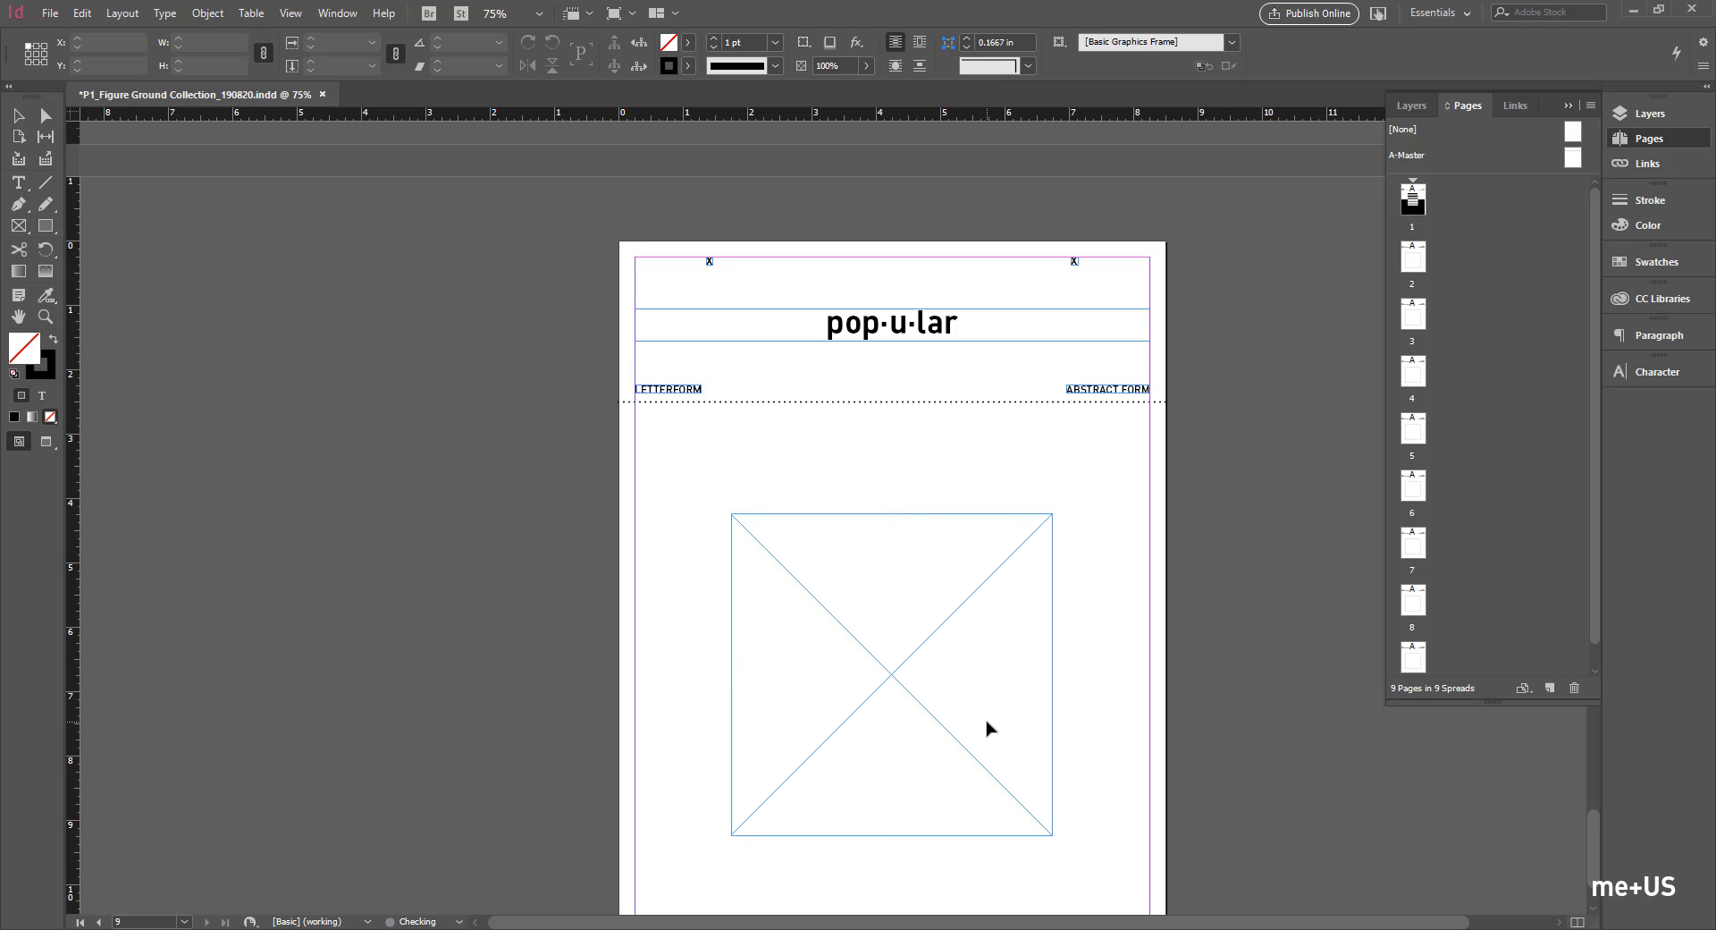
key("Escape")
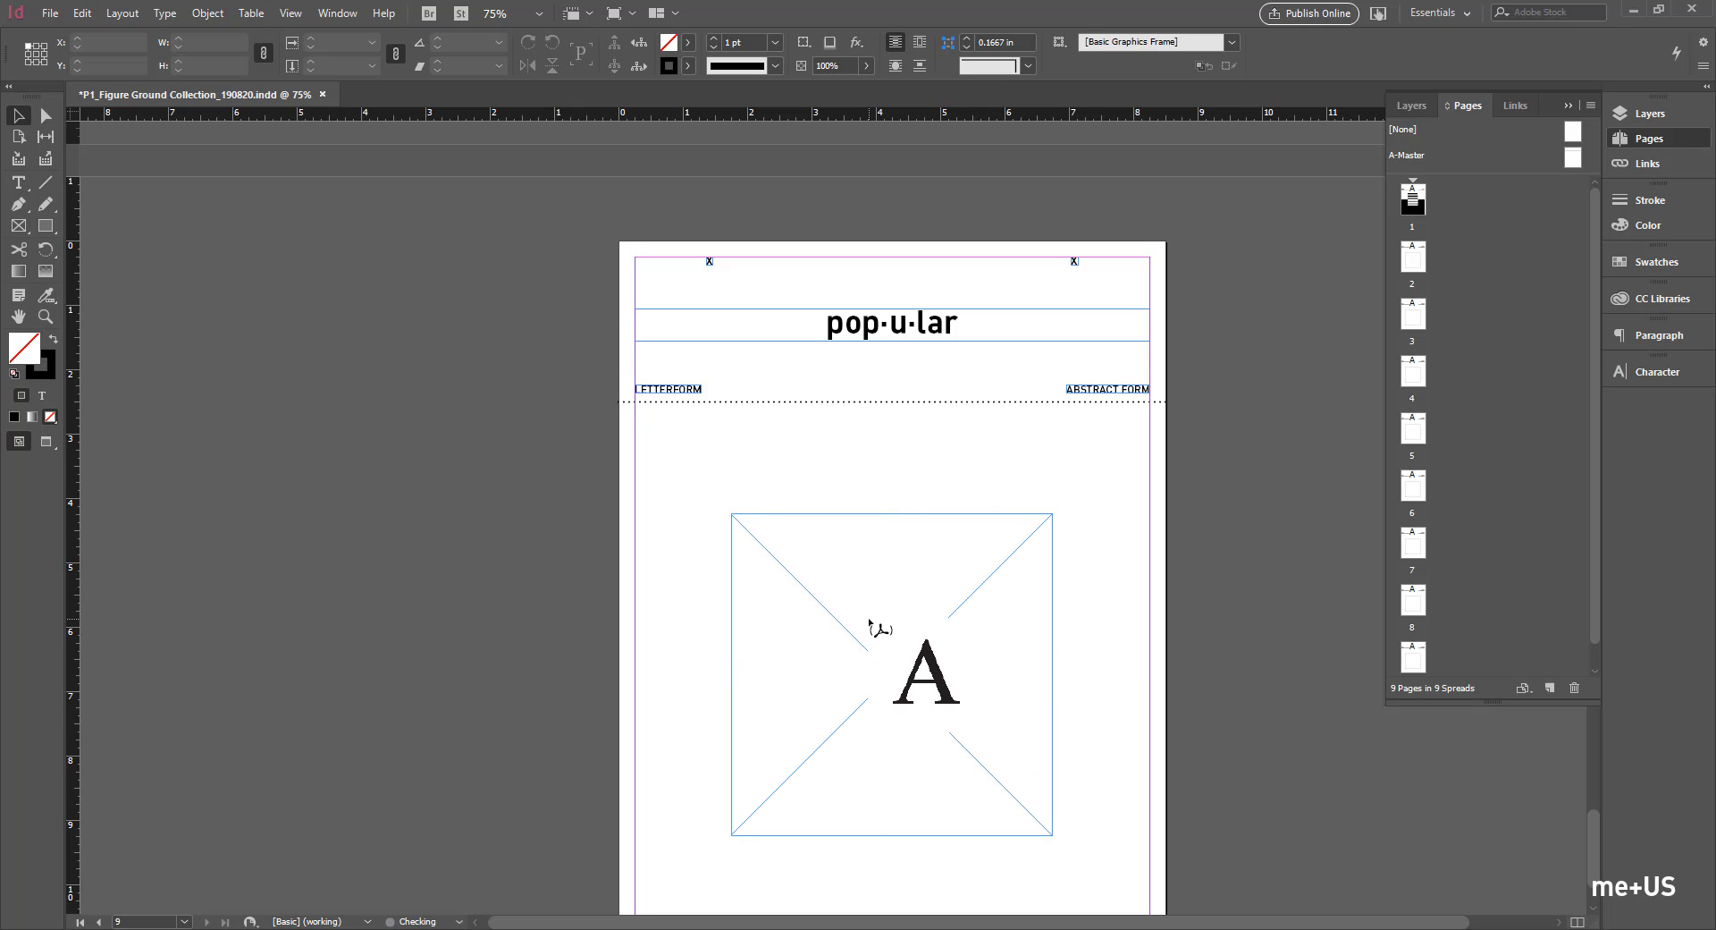
Step: Start placing the desktop file FIGURE GROUND-190821 with import options shown, and review its pages and layers settings
key("ctrl+d")
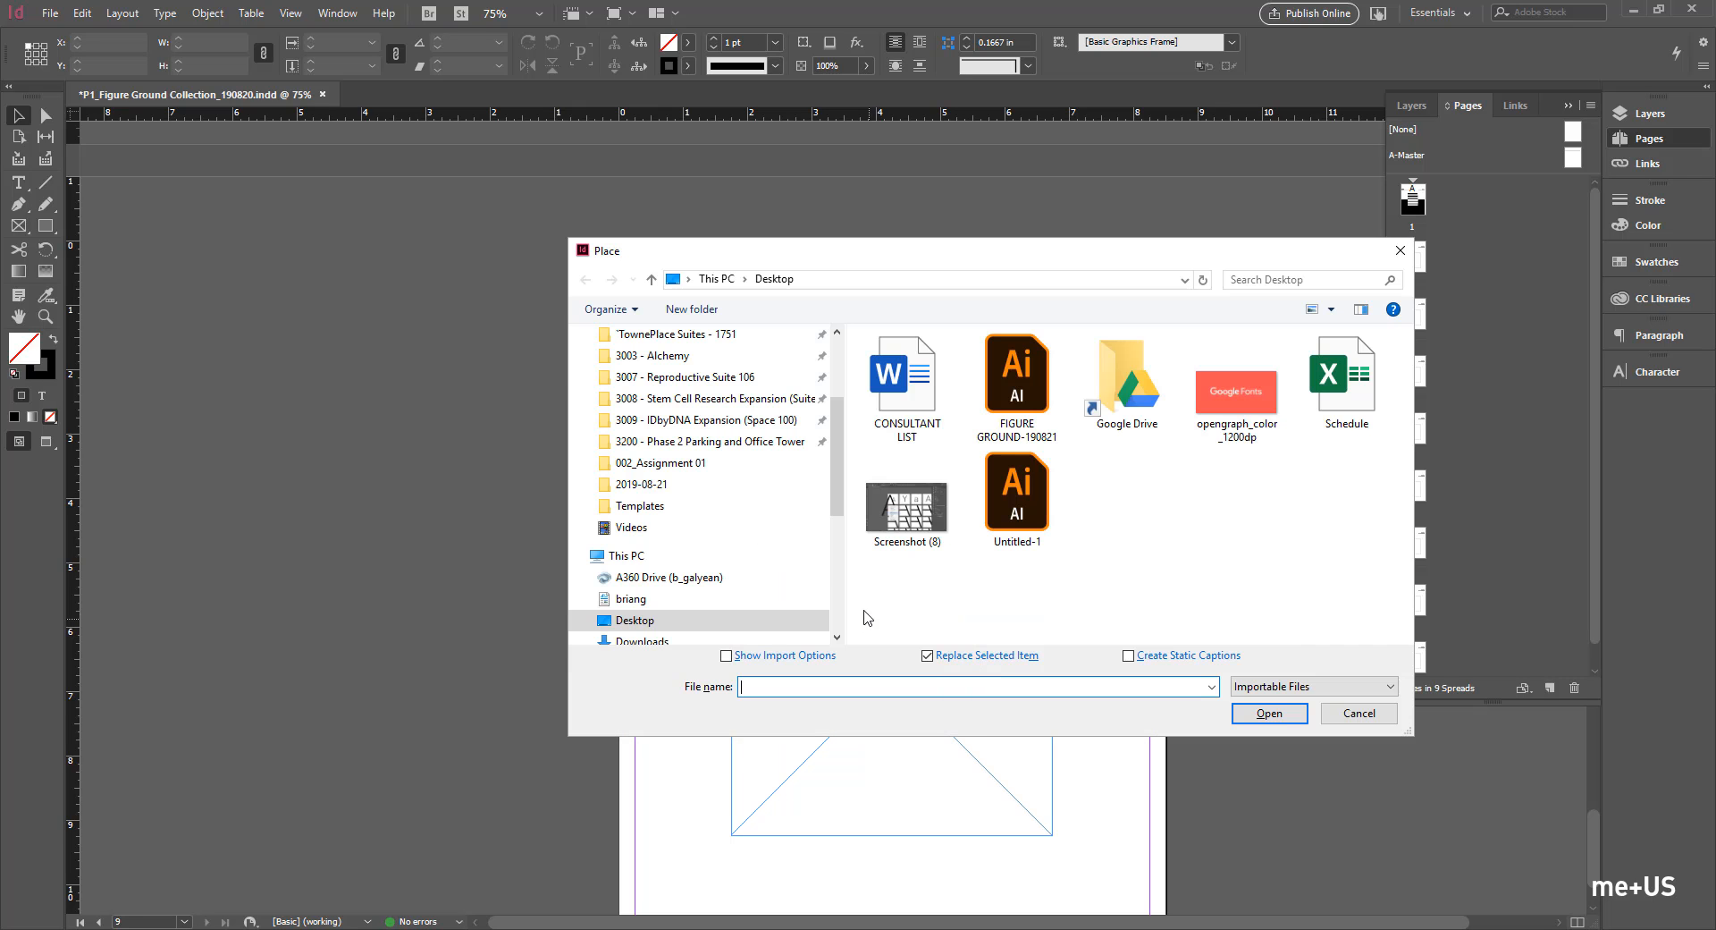
left_click(1011, 378)
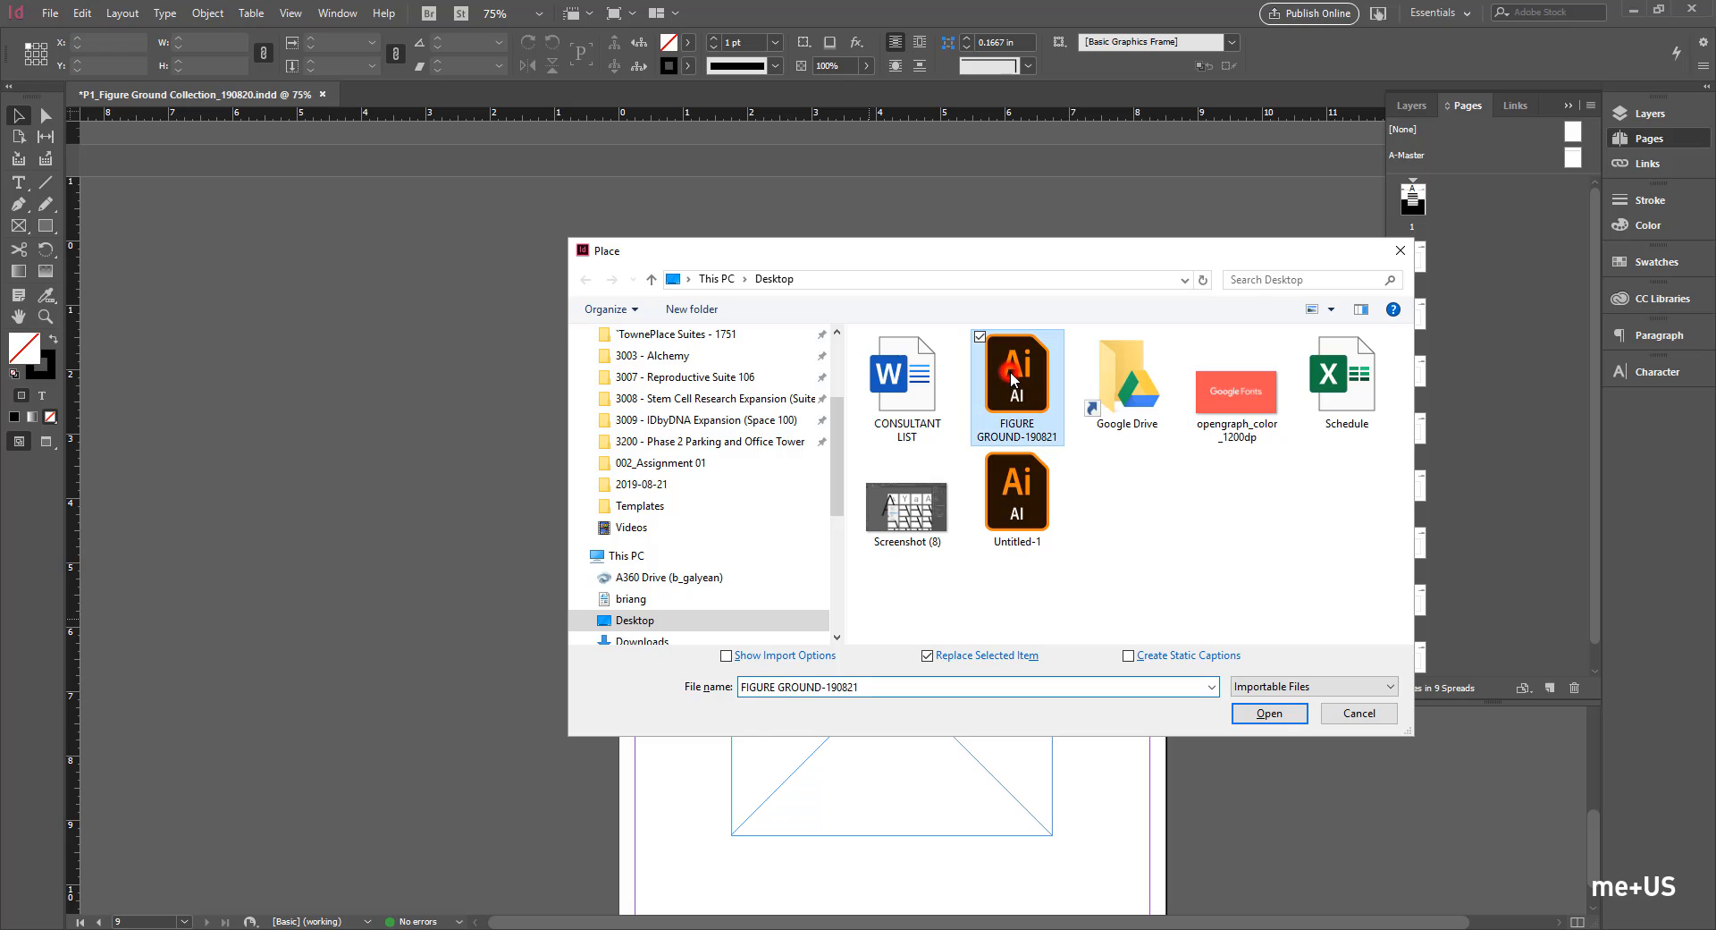
left_click(727, 657)
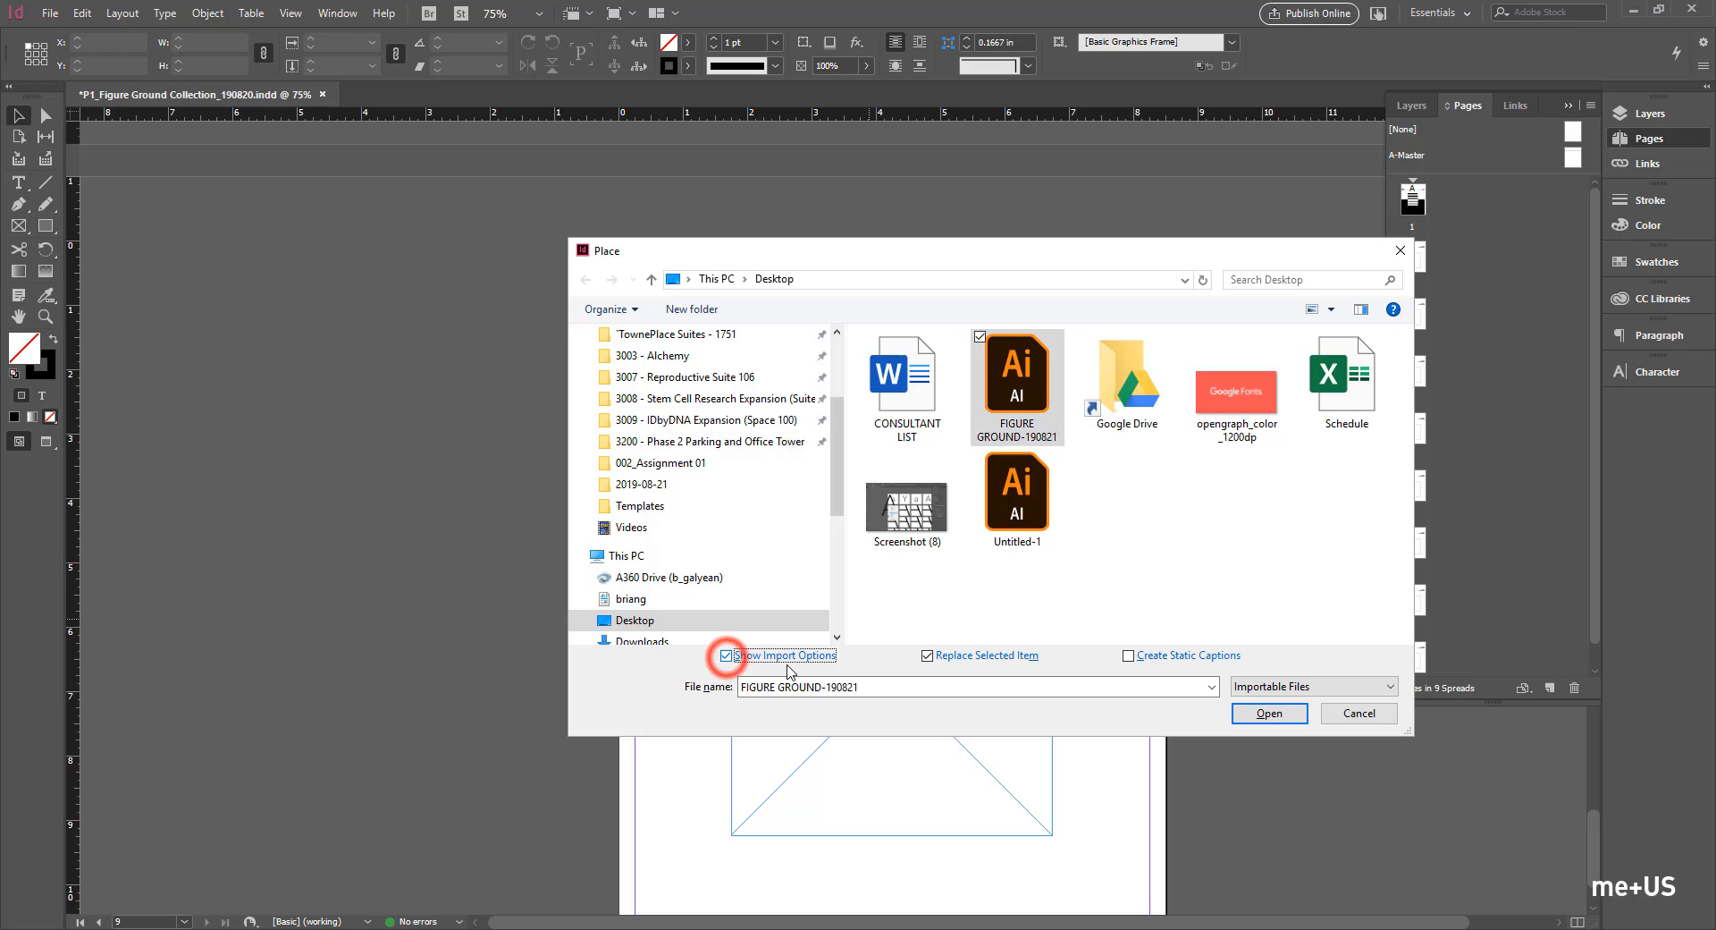
left_click(1241, 716)
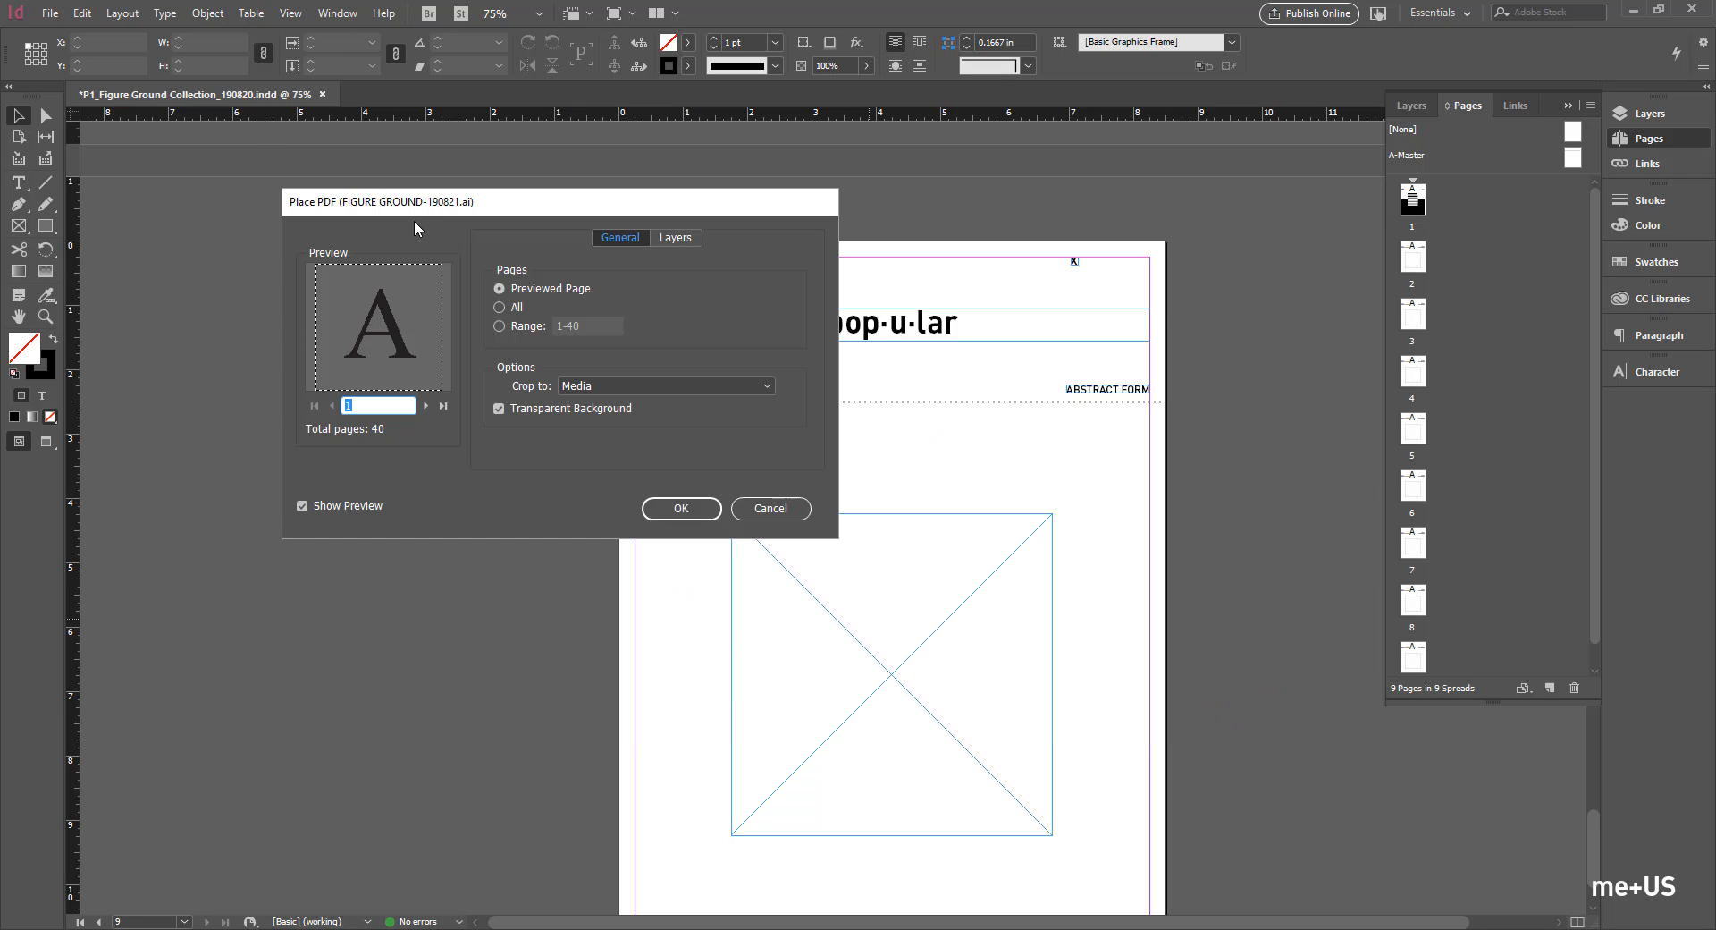
left_click_drag(414, 227, 310, 286)
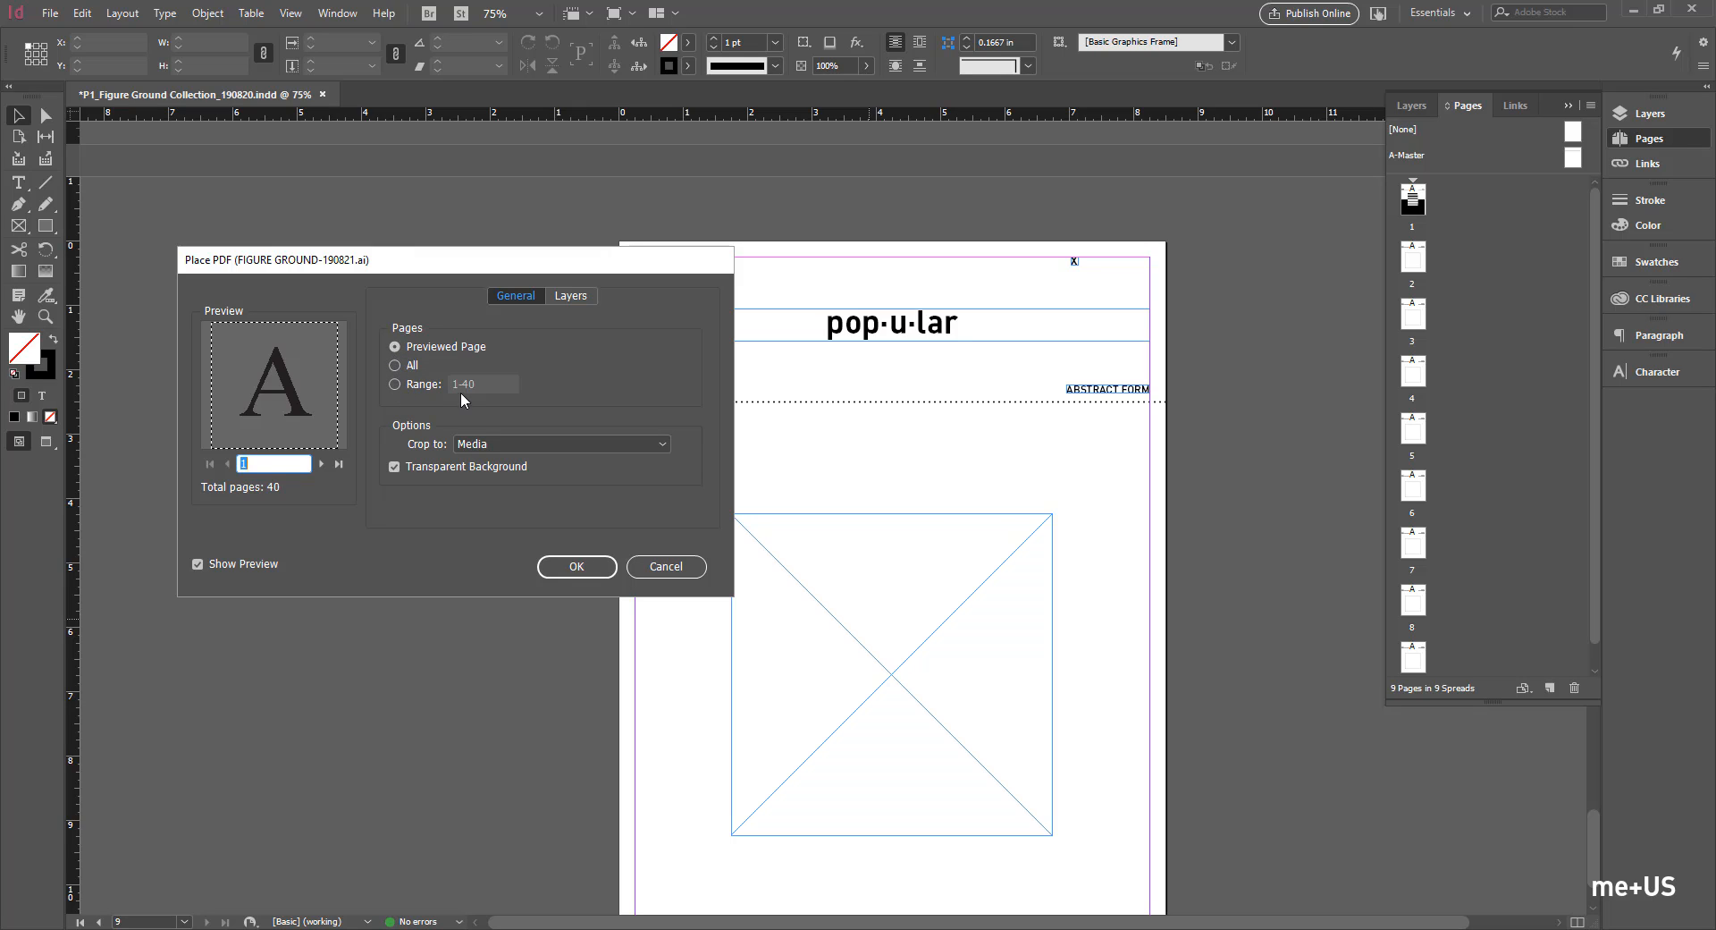
left_click(573, 296)
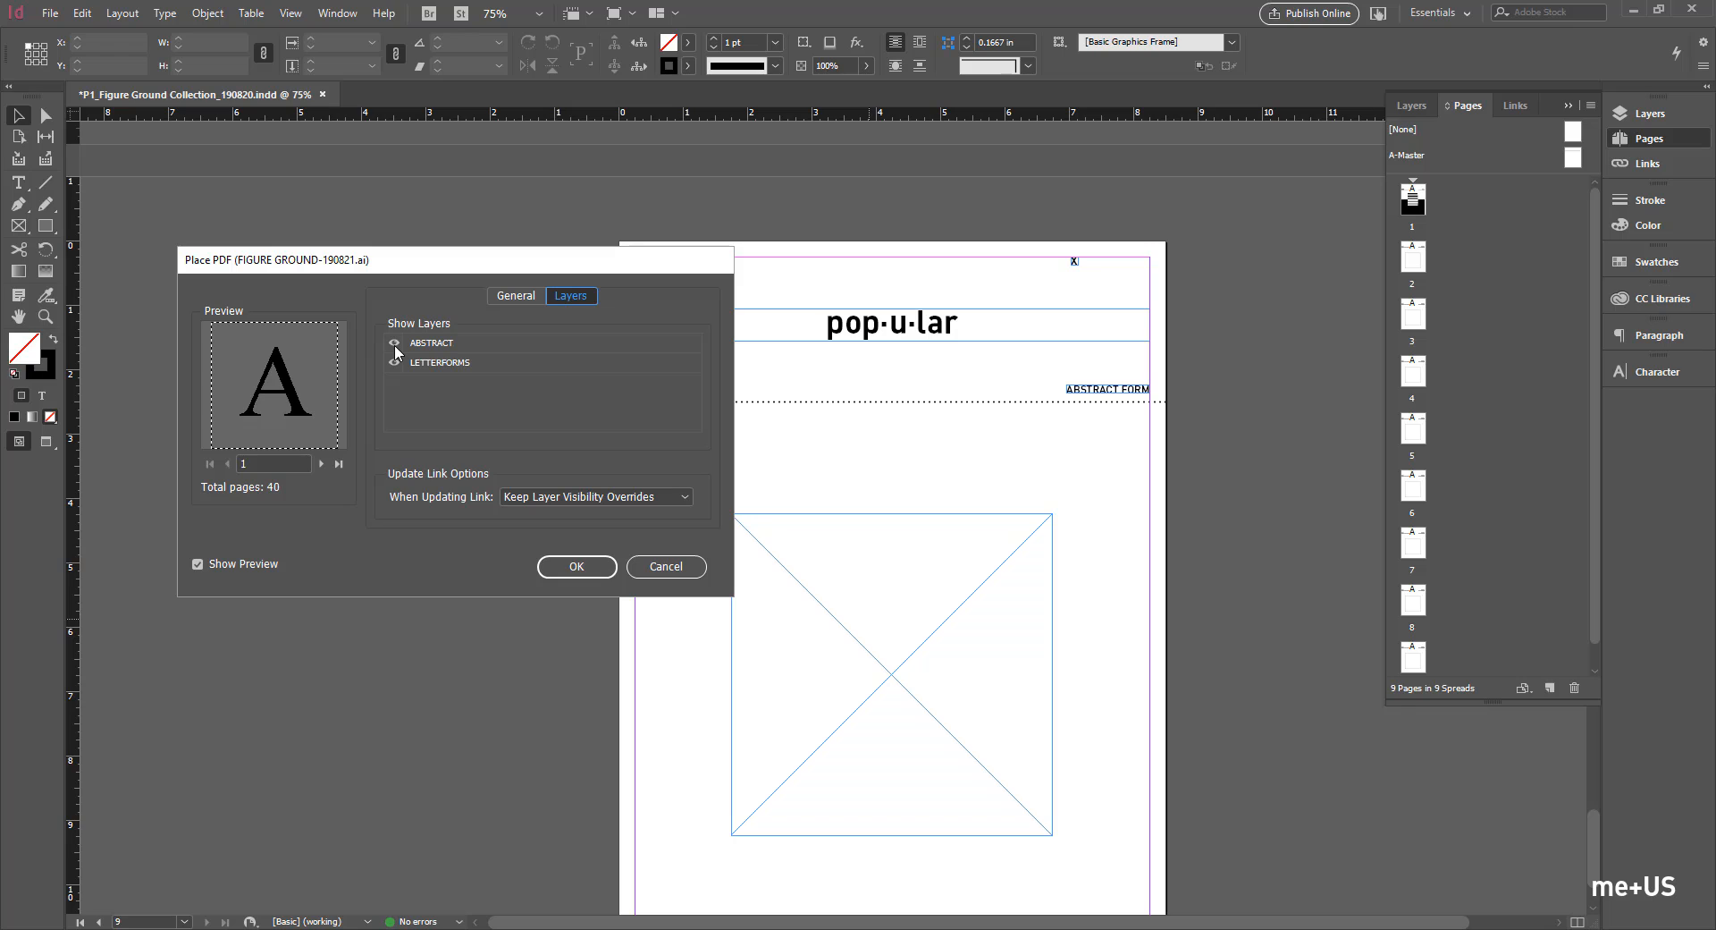
left_click(515, 296)
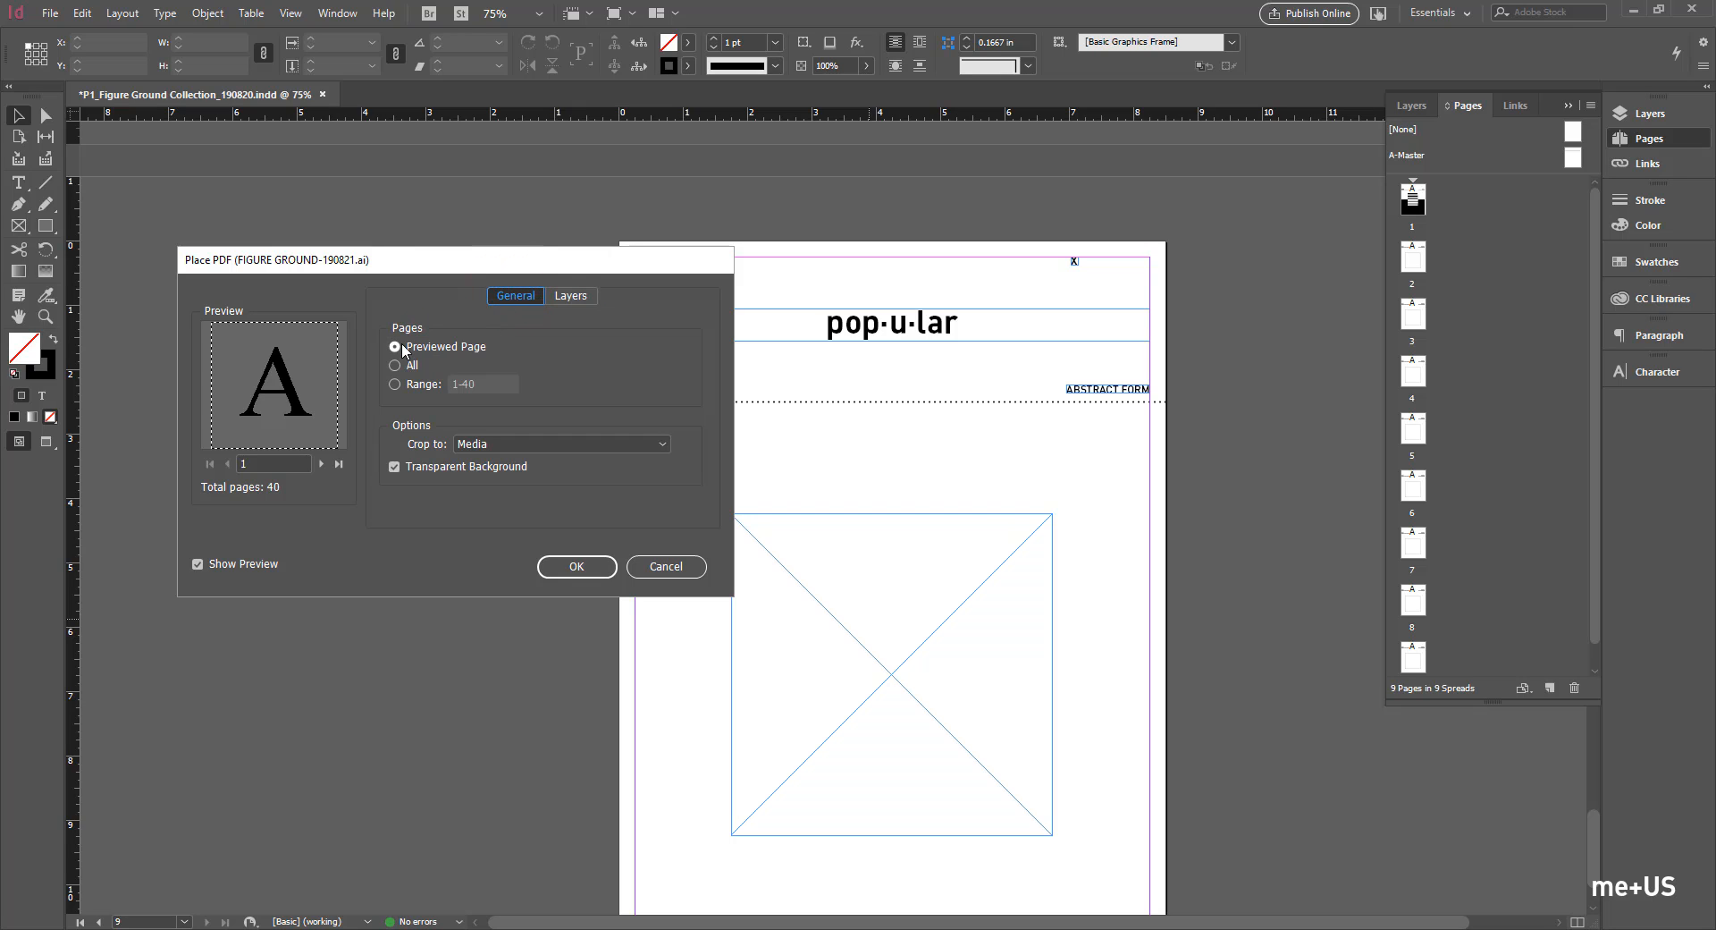
Step: Set the import page range to 8 and the crop to Bounding Box (Visible Layers Only)
left_click(395, 385)
double_click(483, 383)
type("8")
left_click(505, 451)
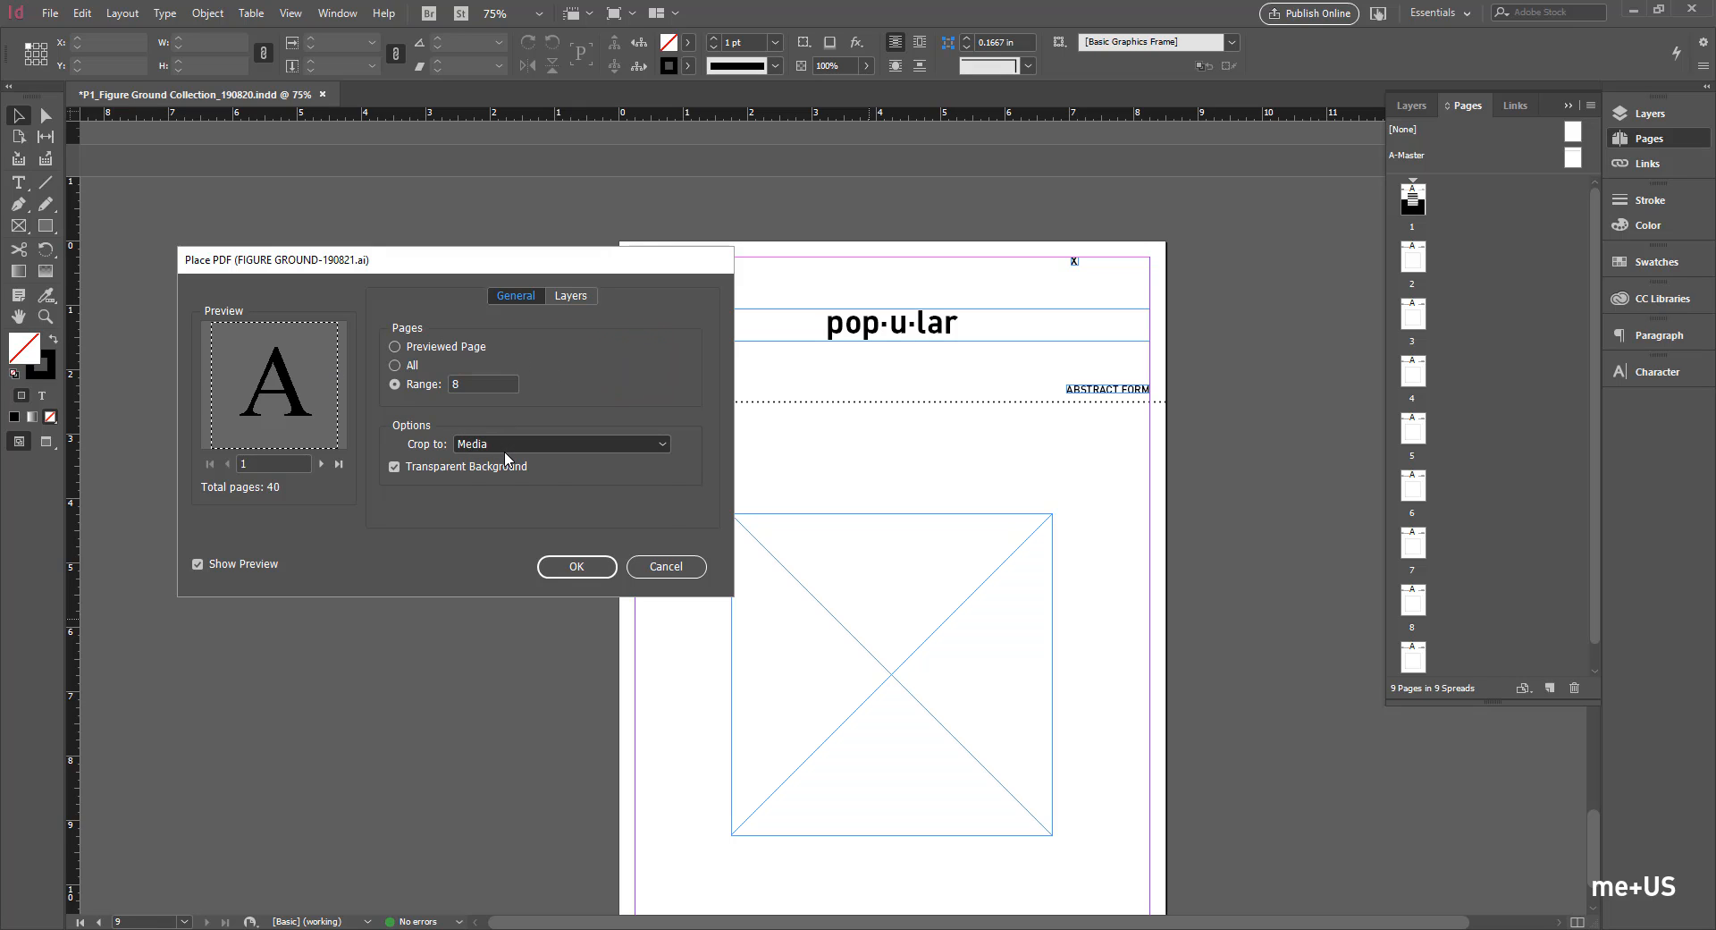
left_click(508, 464)
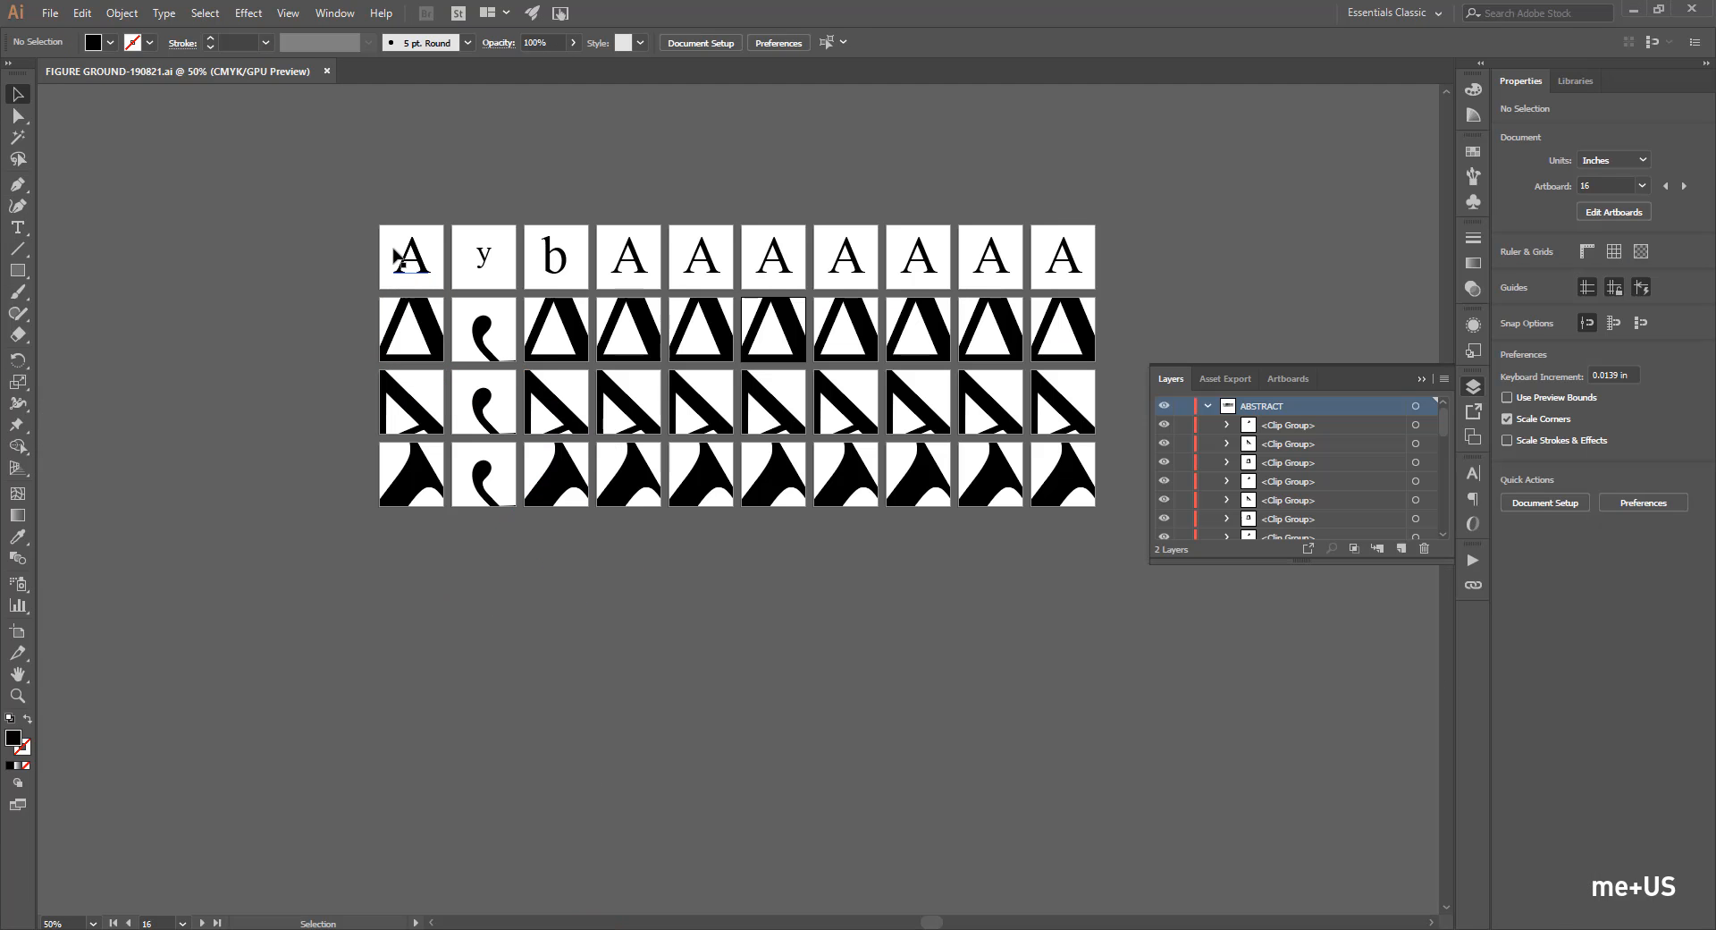
Step: Switch to Illustrator and examine the first letter A's bounding box against its artboard
scroll(398, 260, "up", 5)
left_click(433, 276)
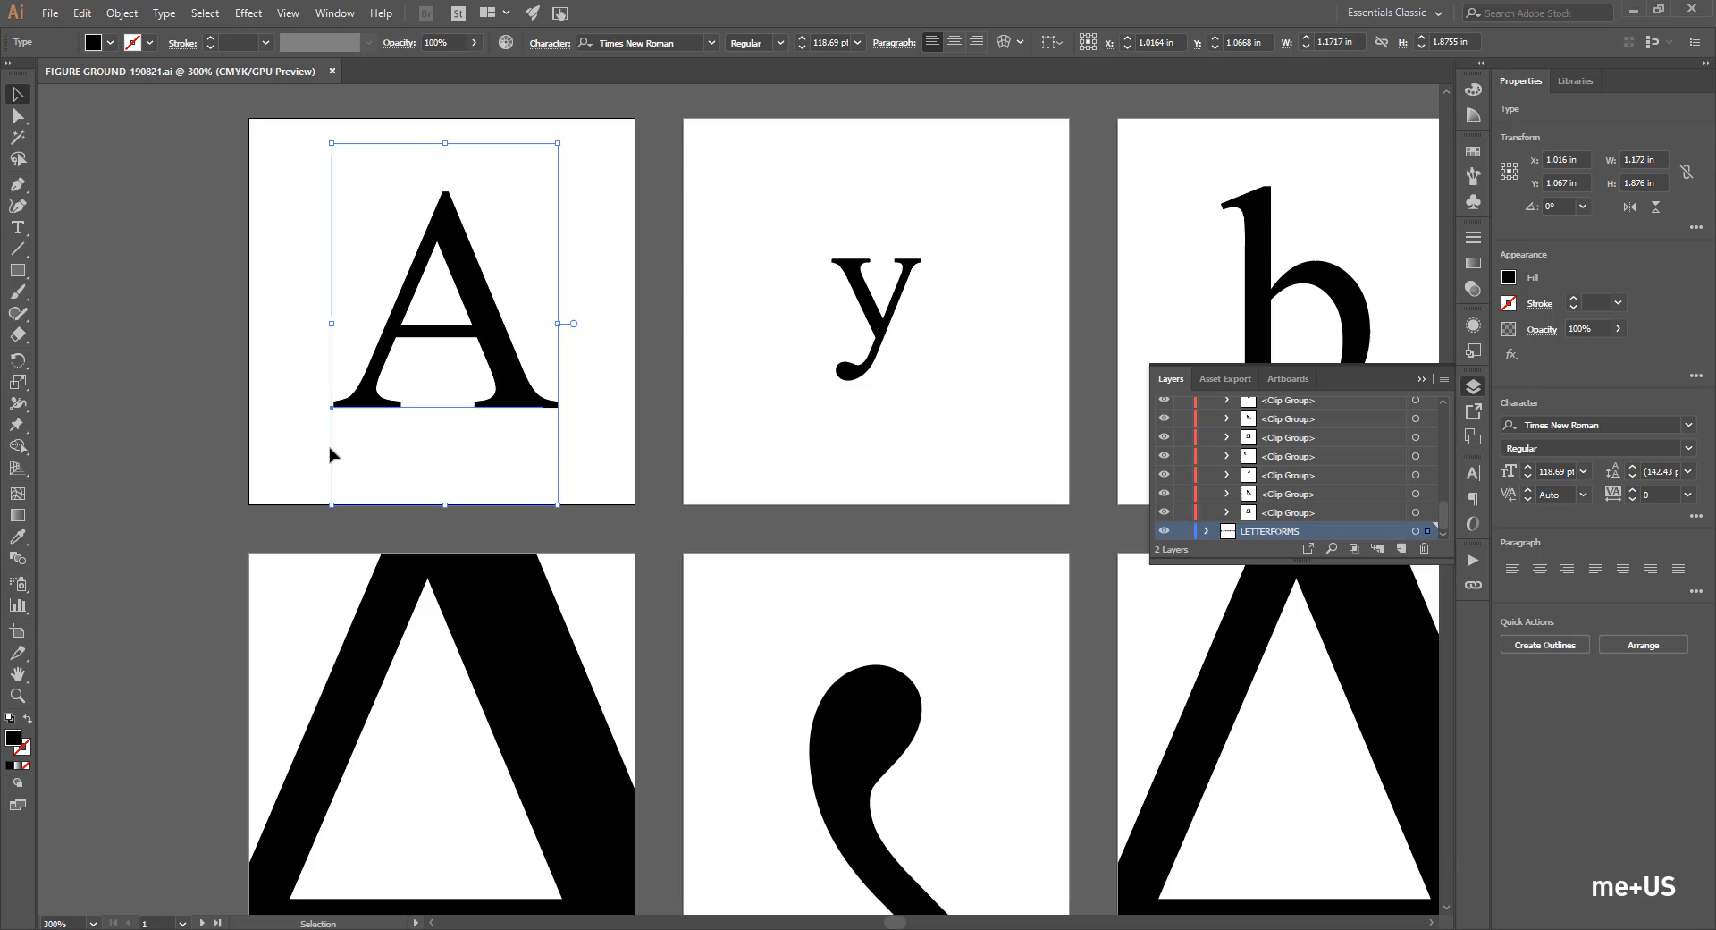
left_click(619, 282)
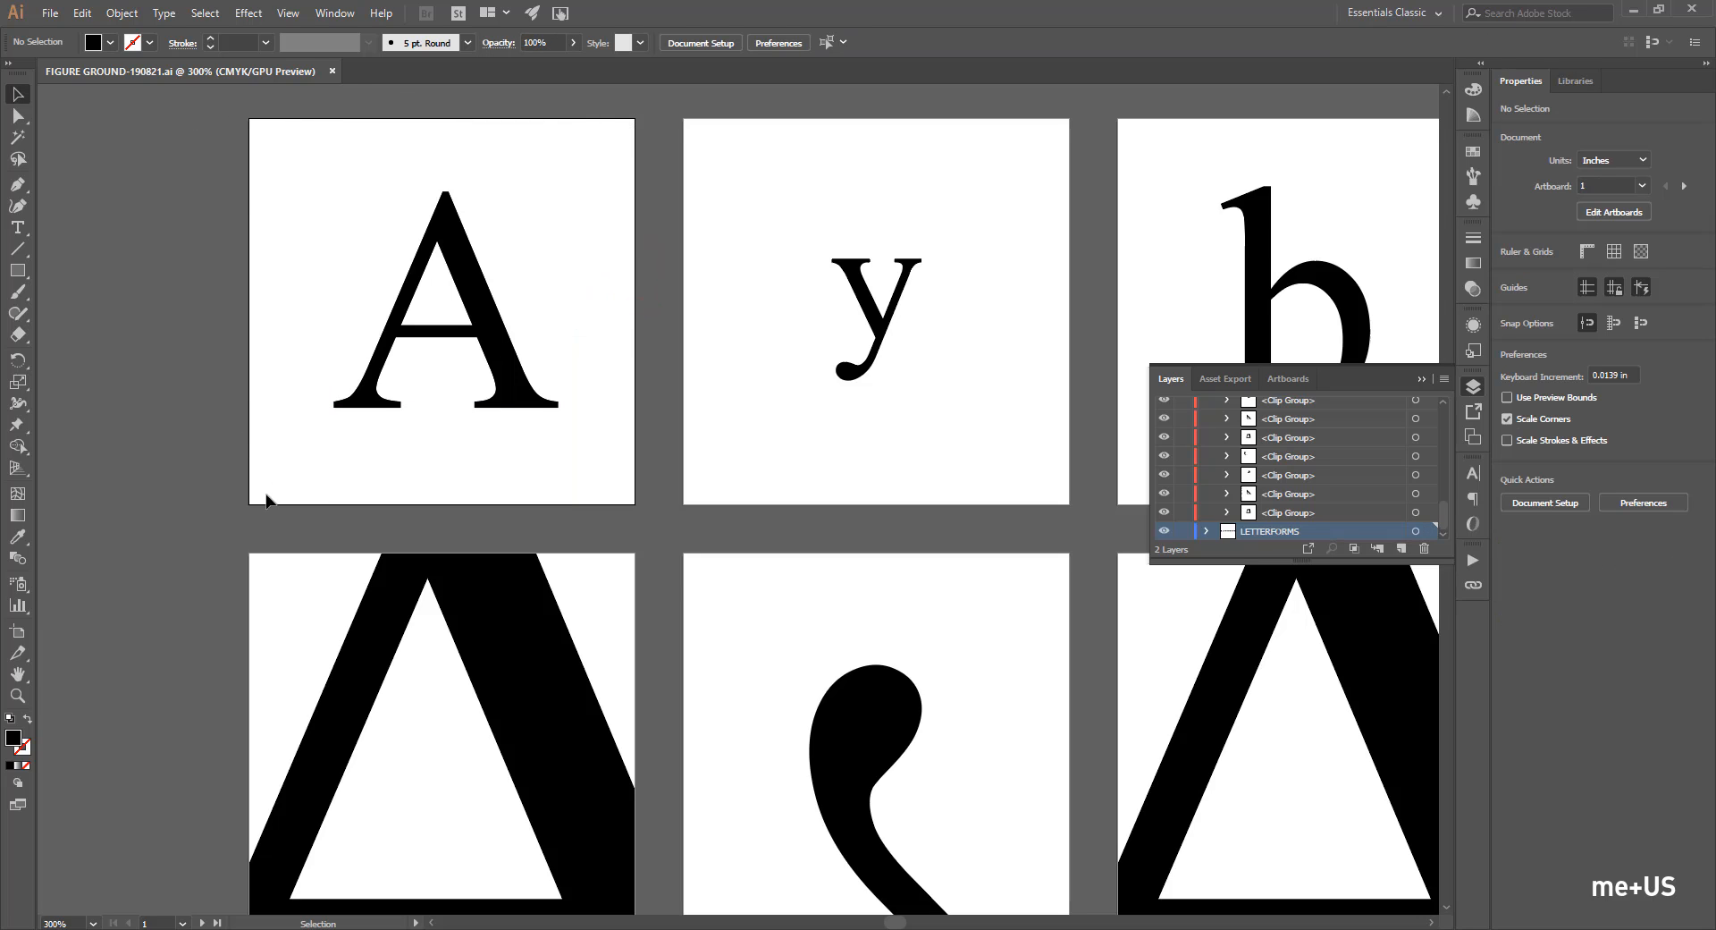
left_click(449, 250)
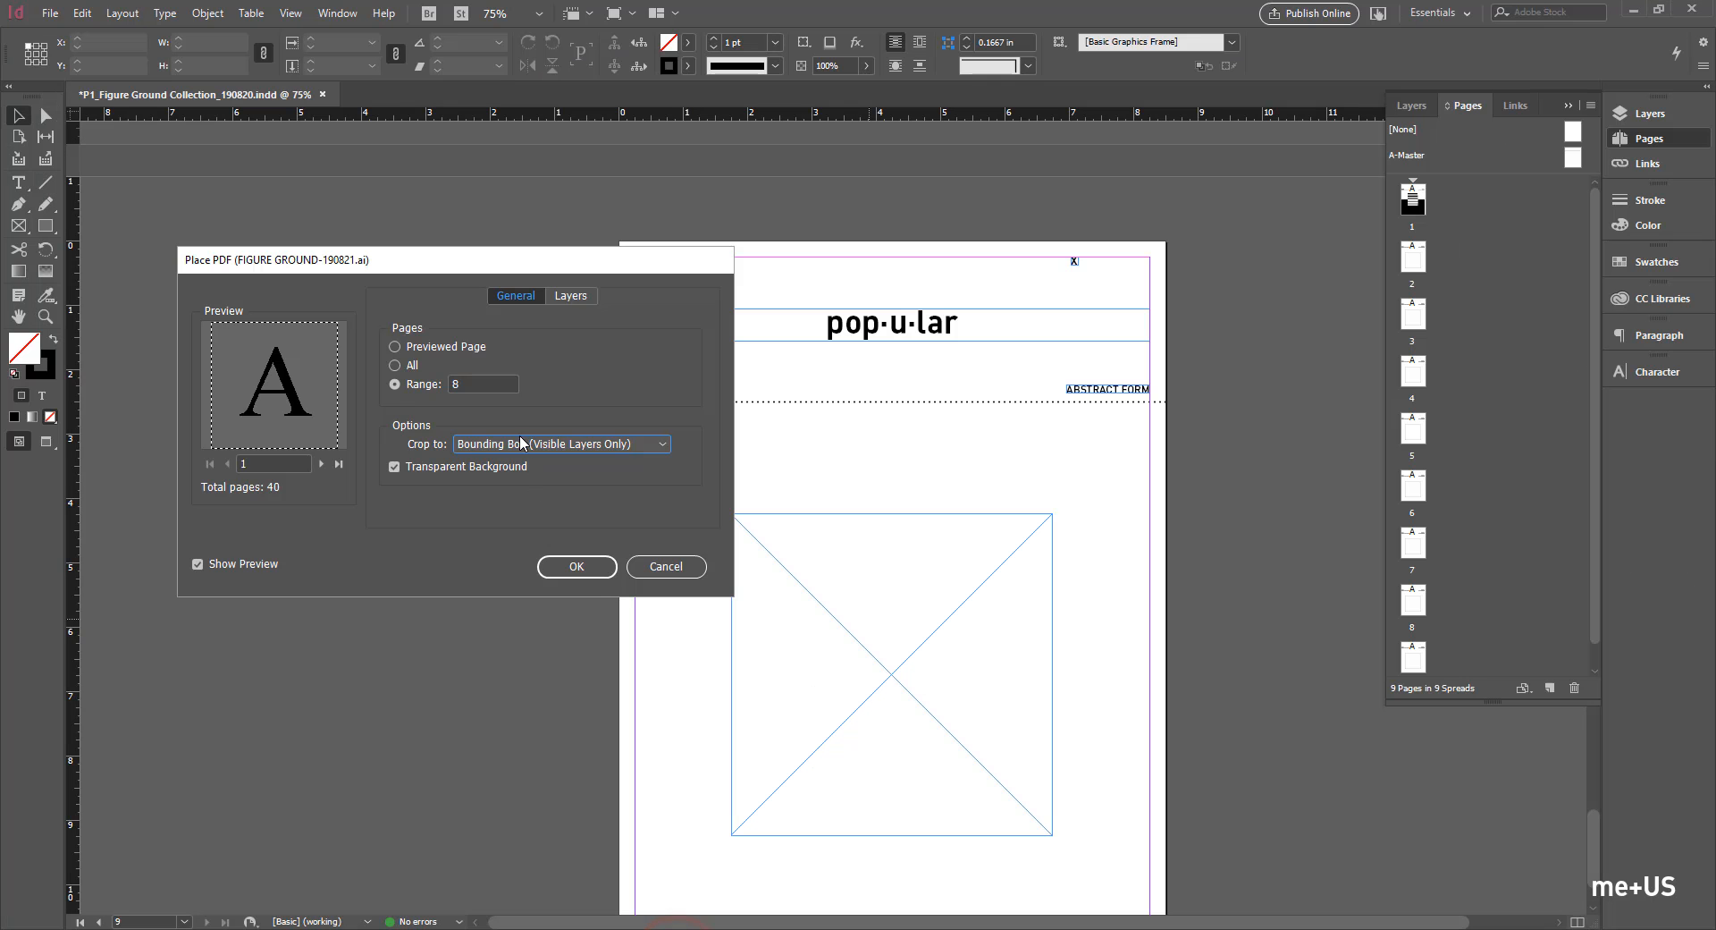
Step: In InDesign, set the crop of the imported artwork to Media
left_click(521, 441)
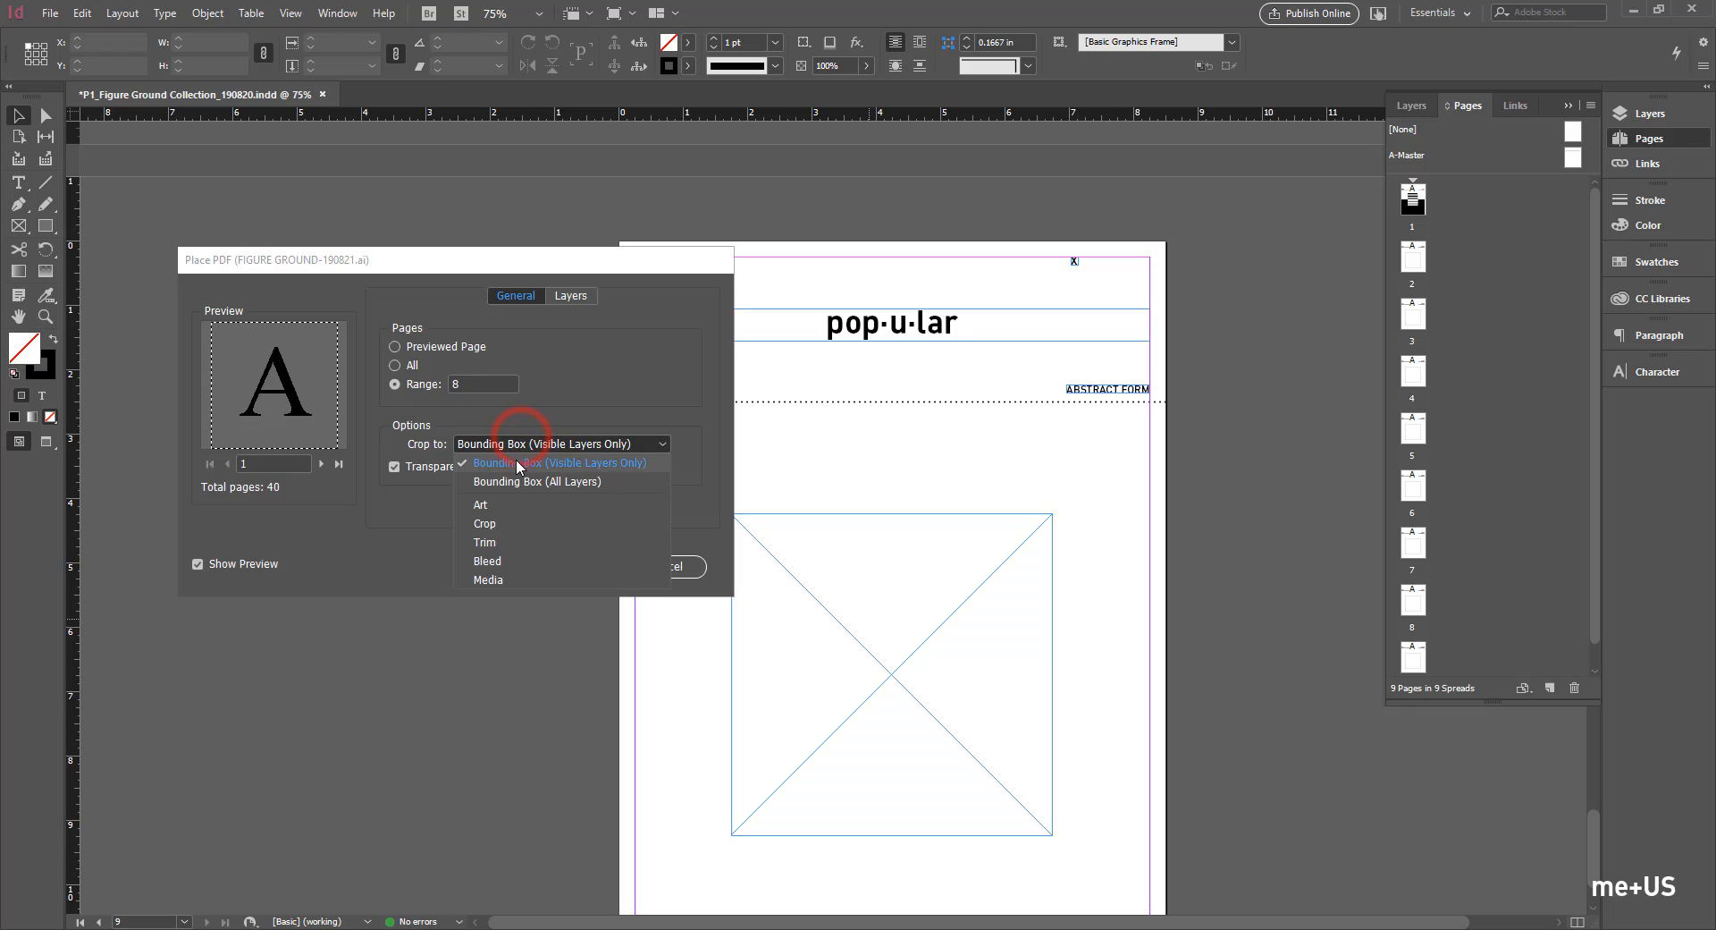
left_click(502, 581)
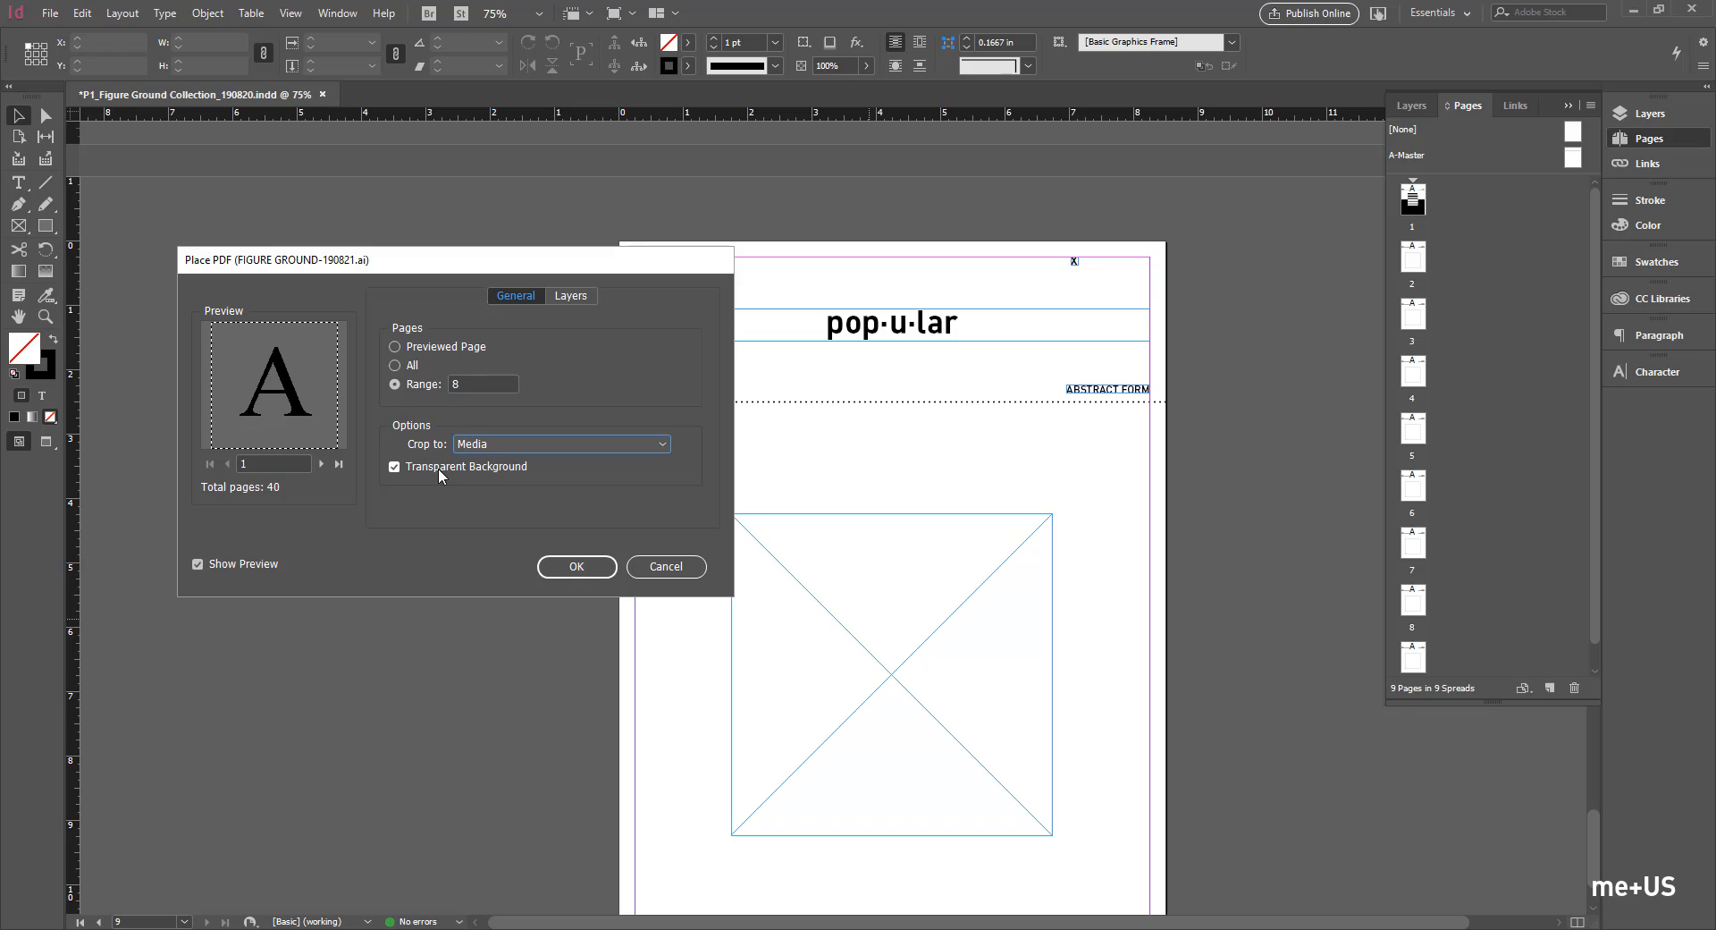
Step: Browse forward through the previewed pages of FIGURE GROUND-190821 to examine the letterforms and abstract forms
left_click(322, 465)
left_click(322, 465)
left_click(322, 465)
left_click(322, 465)
left_click(322, 465)
left_click(322, 464)
left_click(321, 464)
left_click(320, 464)
left_click(321, 464)
left_click(321, 464)
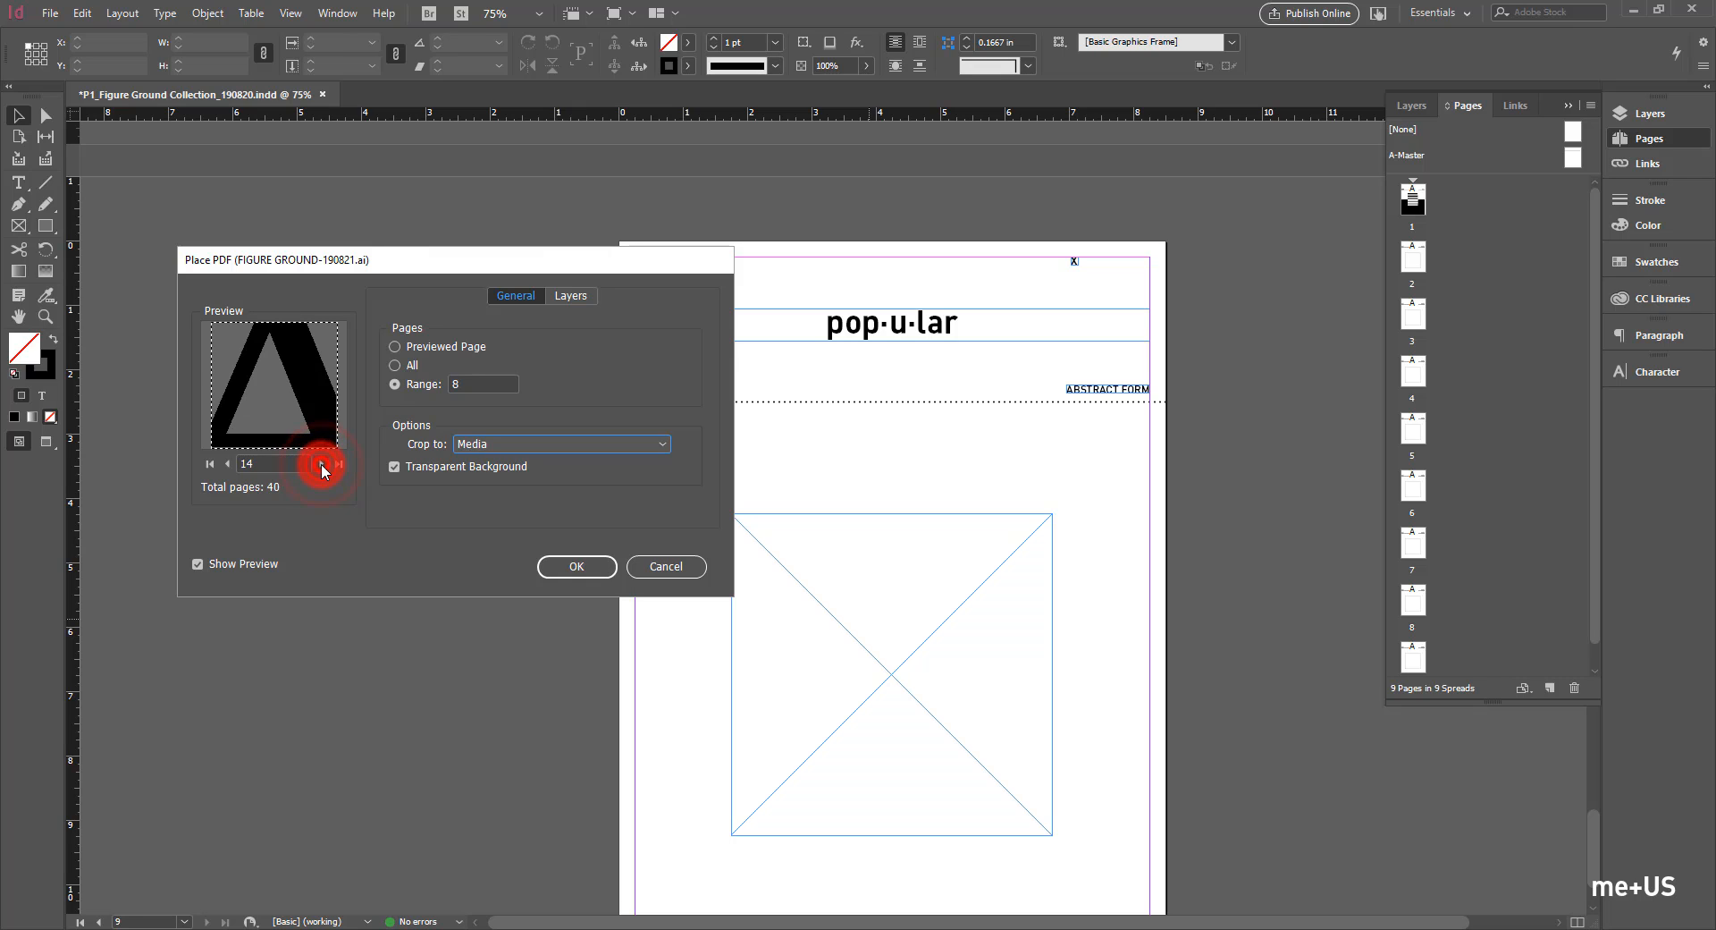
left_click(321, 464)
left_click(321, 464)
left_click(321, 463)
left_click(321, 464)
left_click(321, 464)
left_click(321, 464)
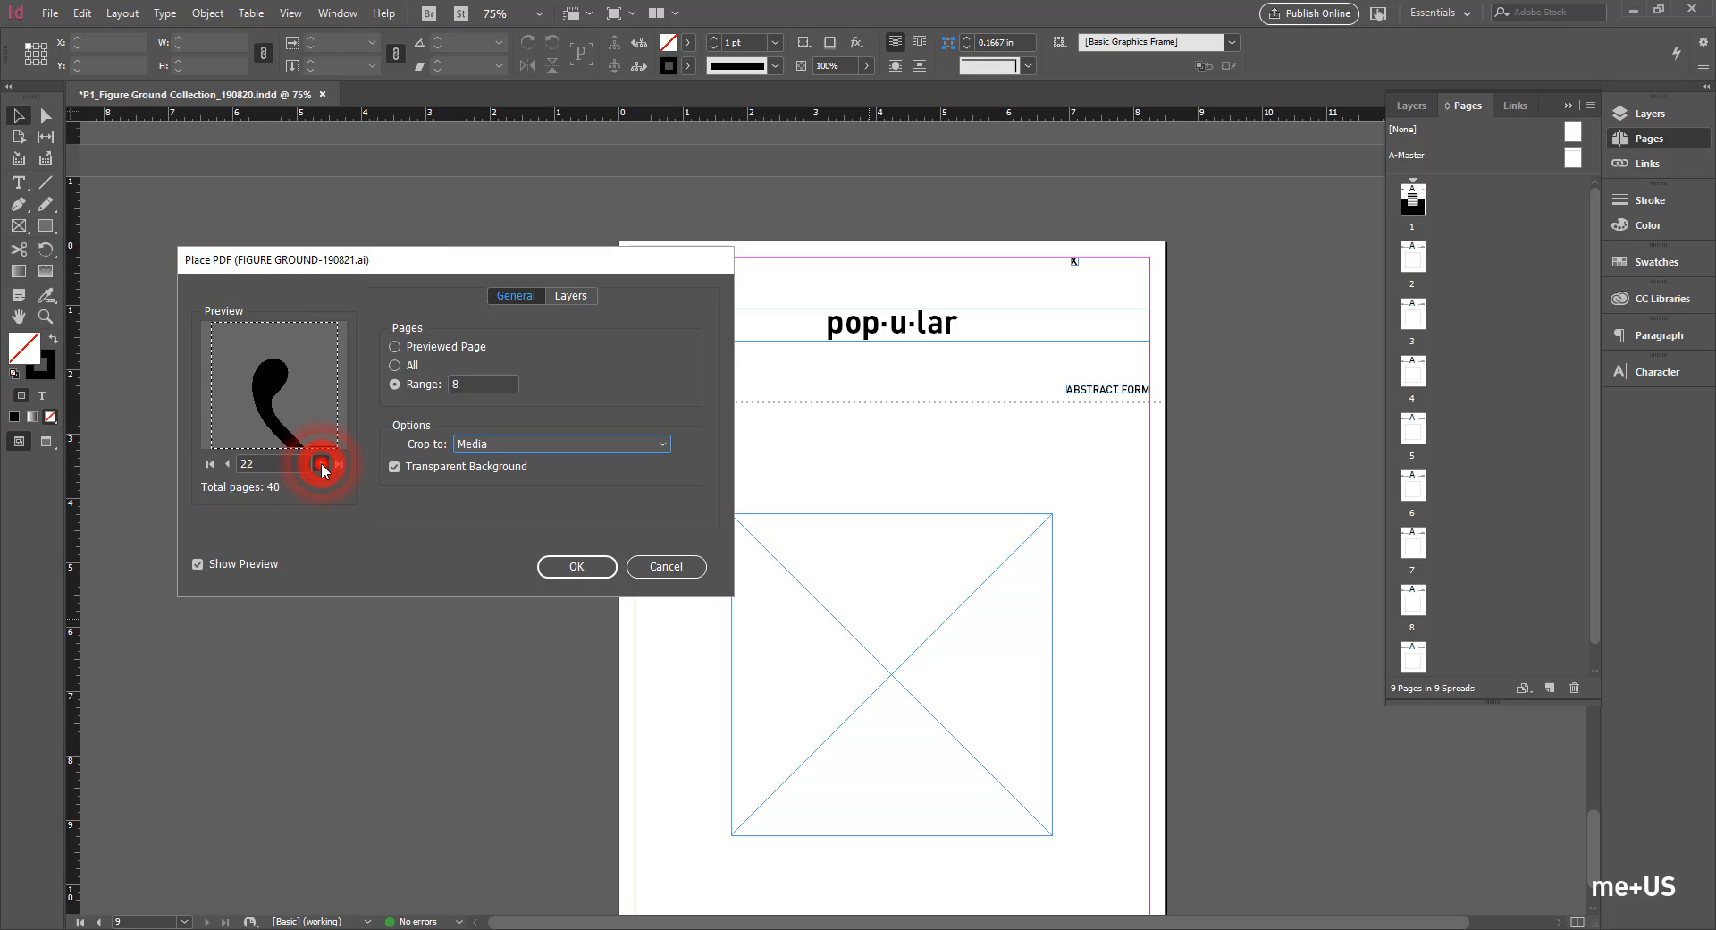
left_click(321, 464)
left_click(320, 464)
Step: Reset the import preview to page 1 and place the page 8 letterform in the square frame on page 9
left_click_drag(262, 464, 229, 465)
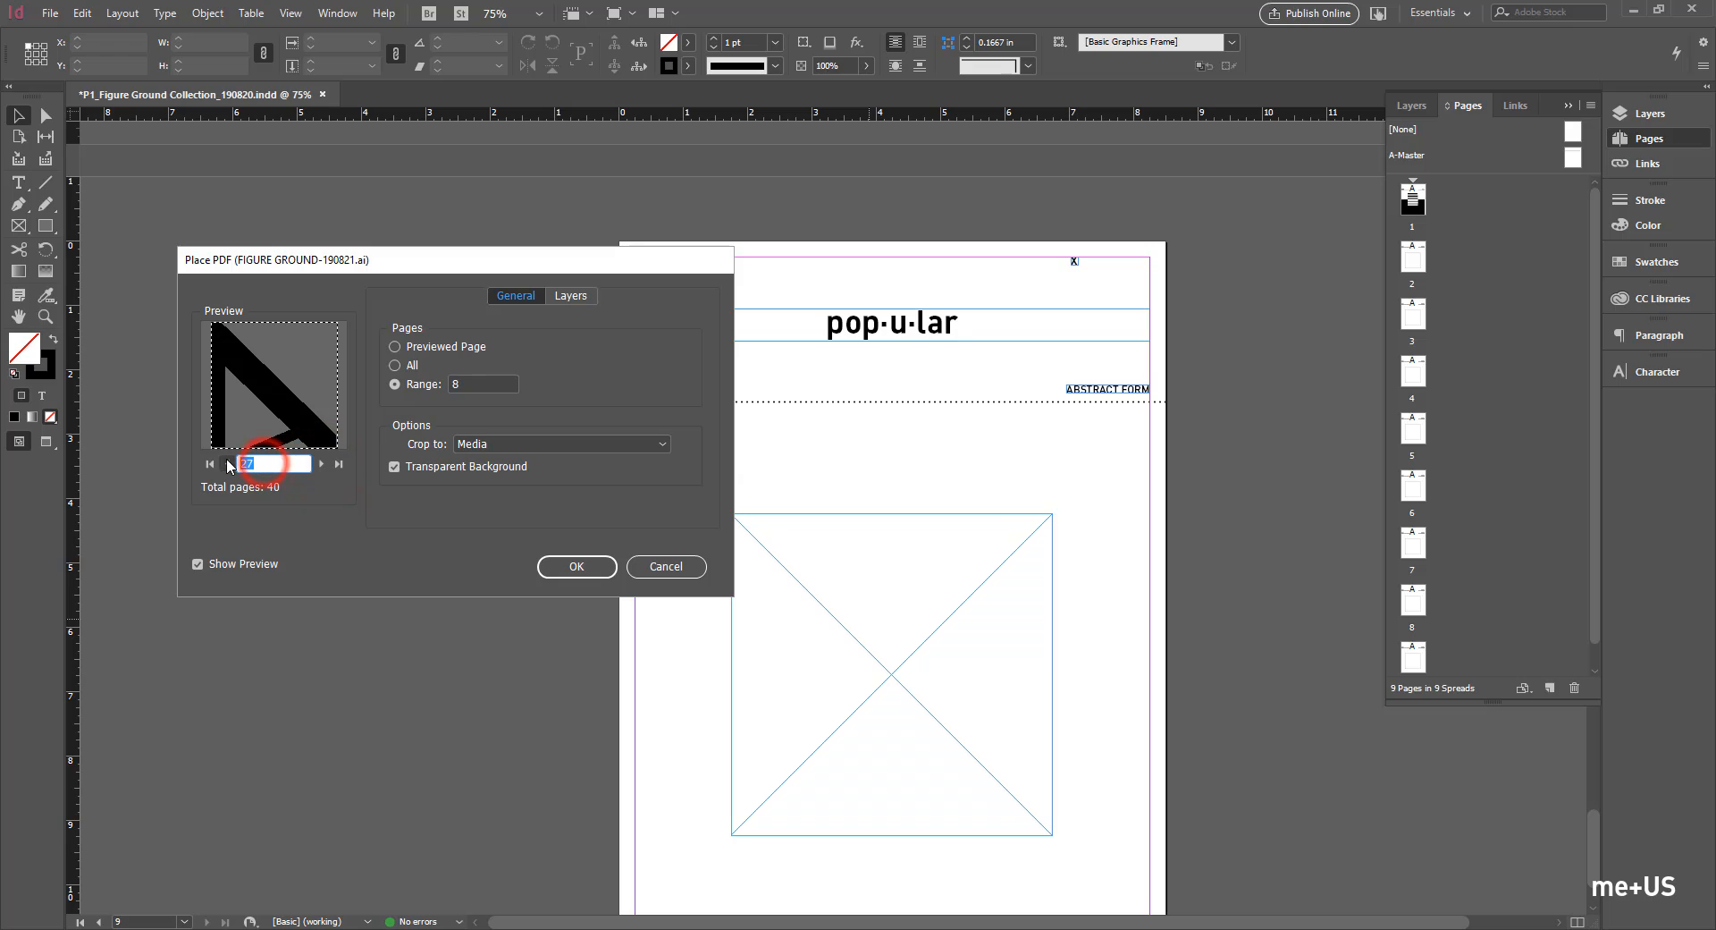
type("1")
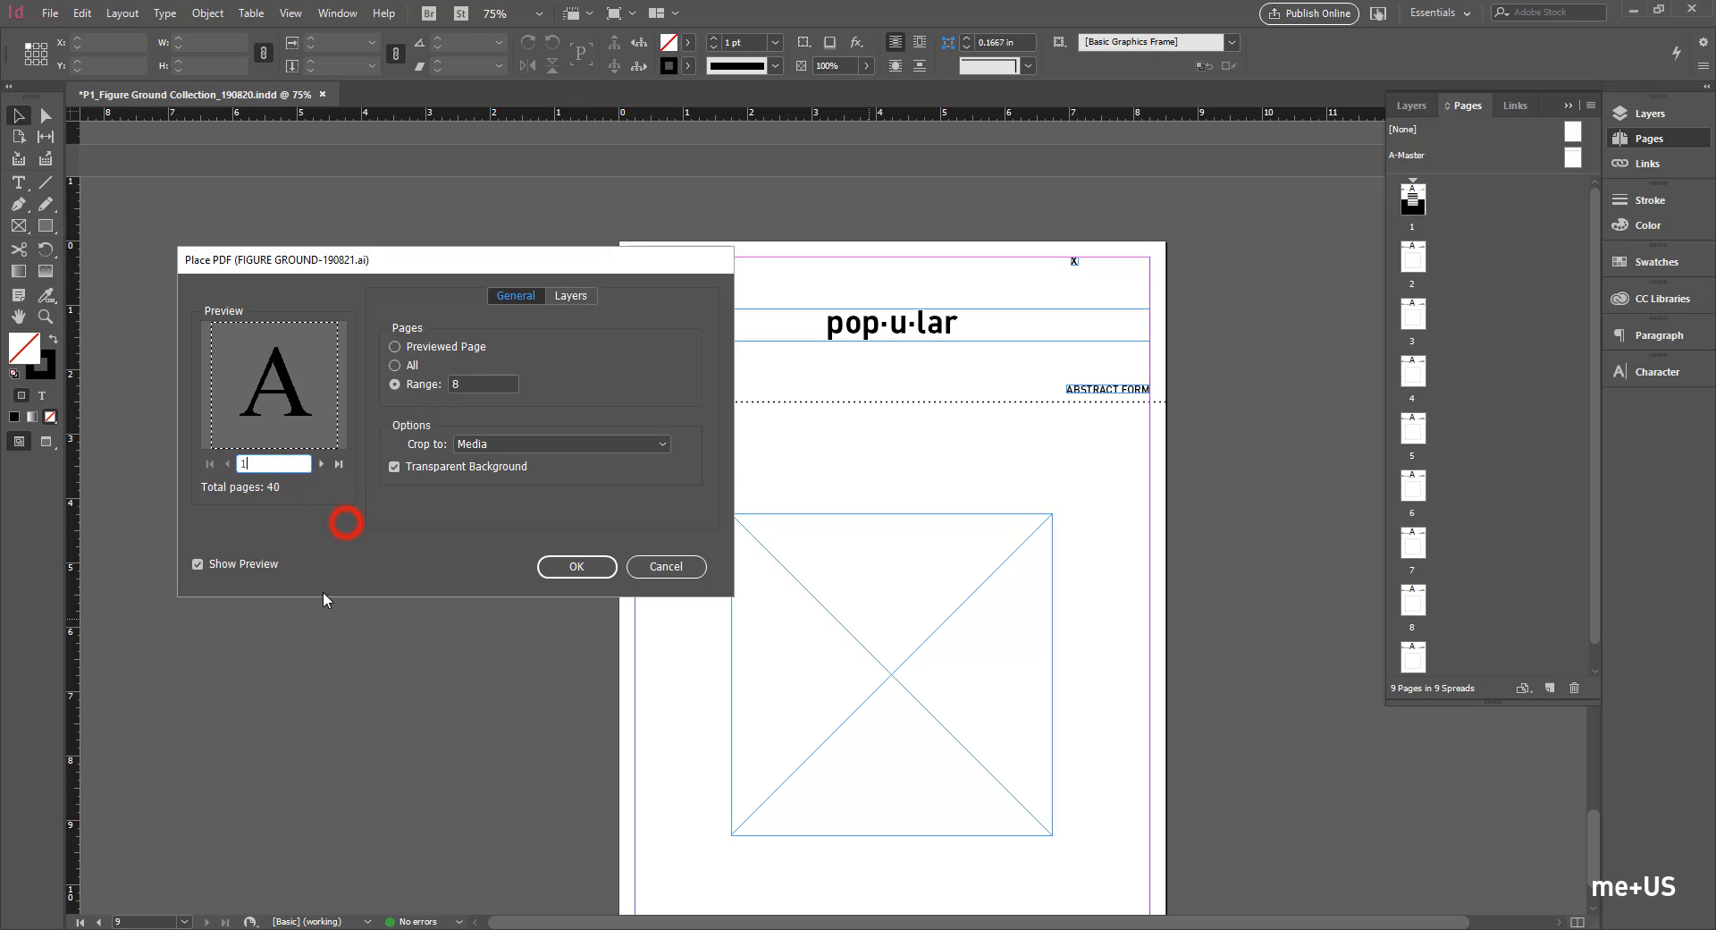
left_click(582, 566)
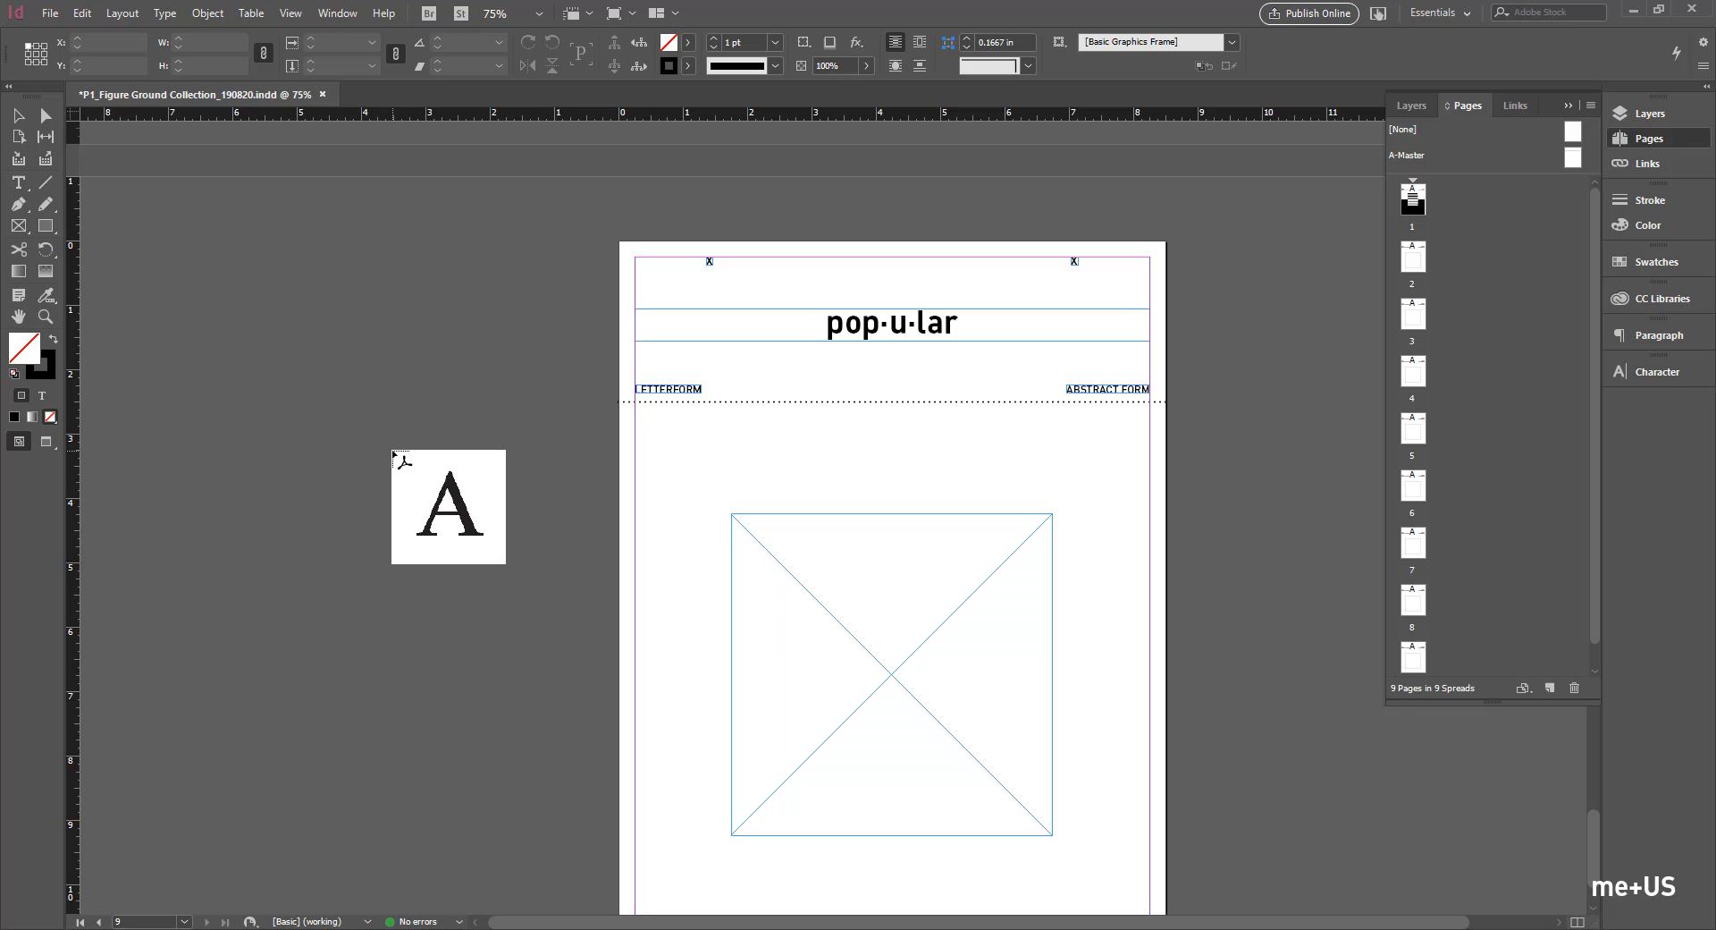
left_click(909, 662)
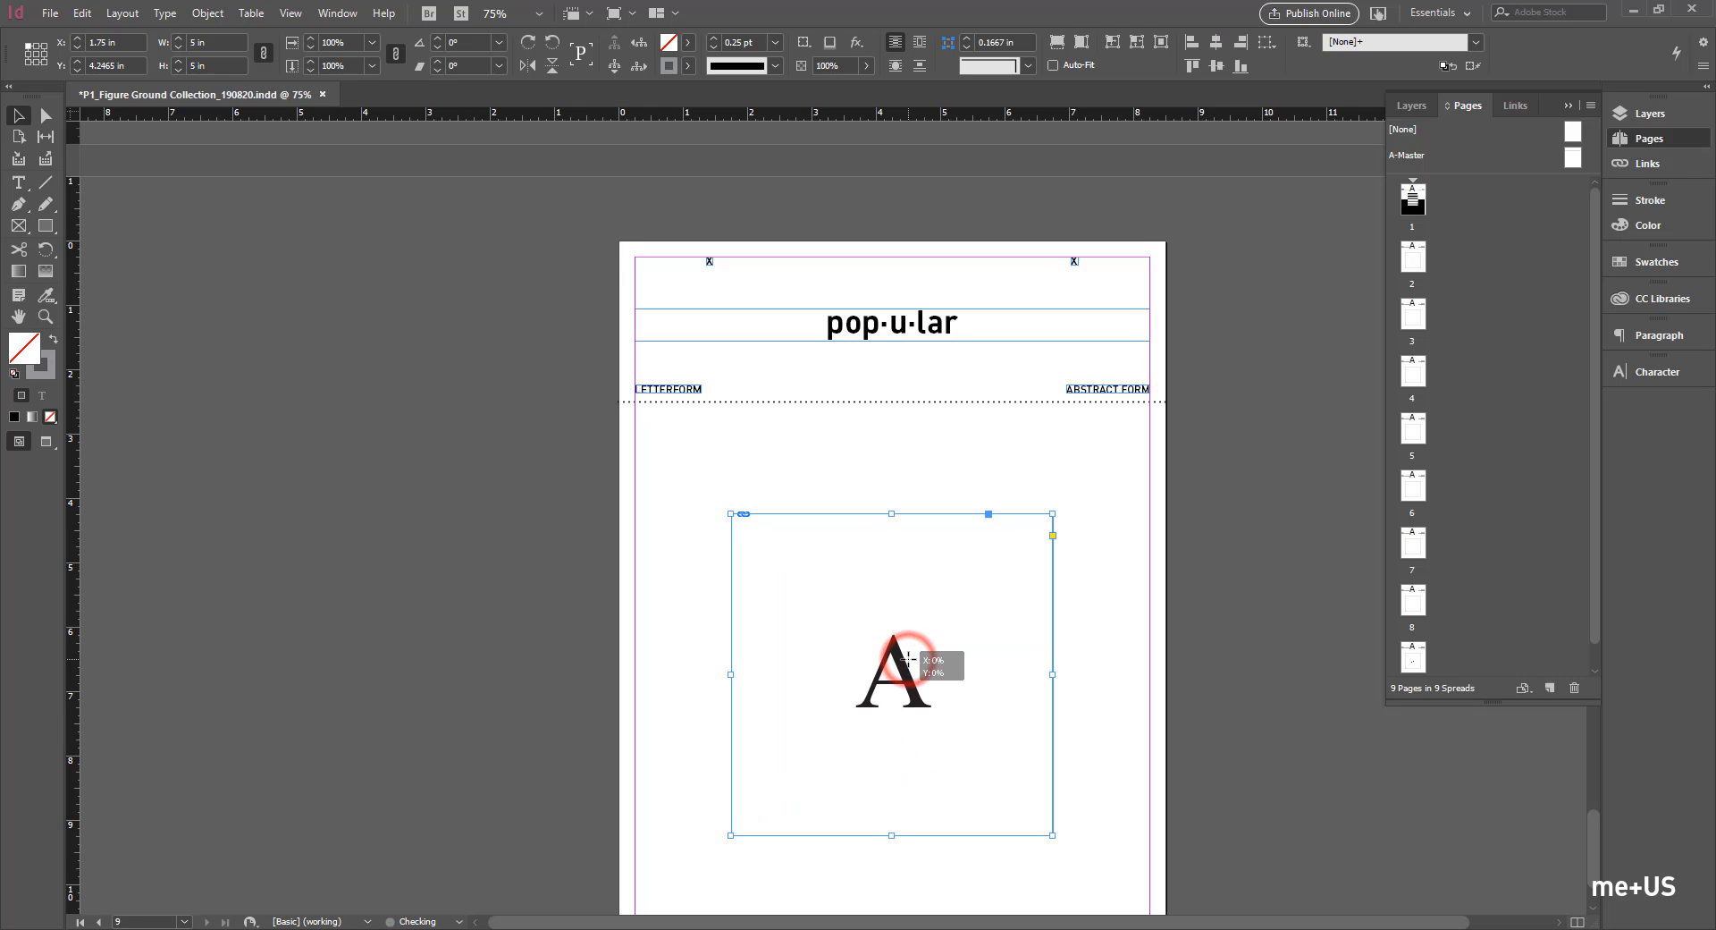
Step: Go to page 3 and open the import options for placing FIGURE GROUND-190821 from the desktop
scroll(912, 662, "down", 3)
double_click(1412, 314)
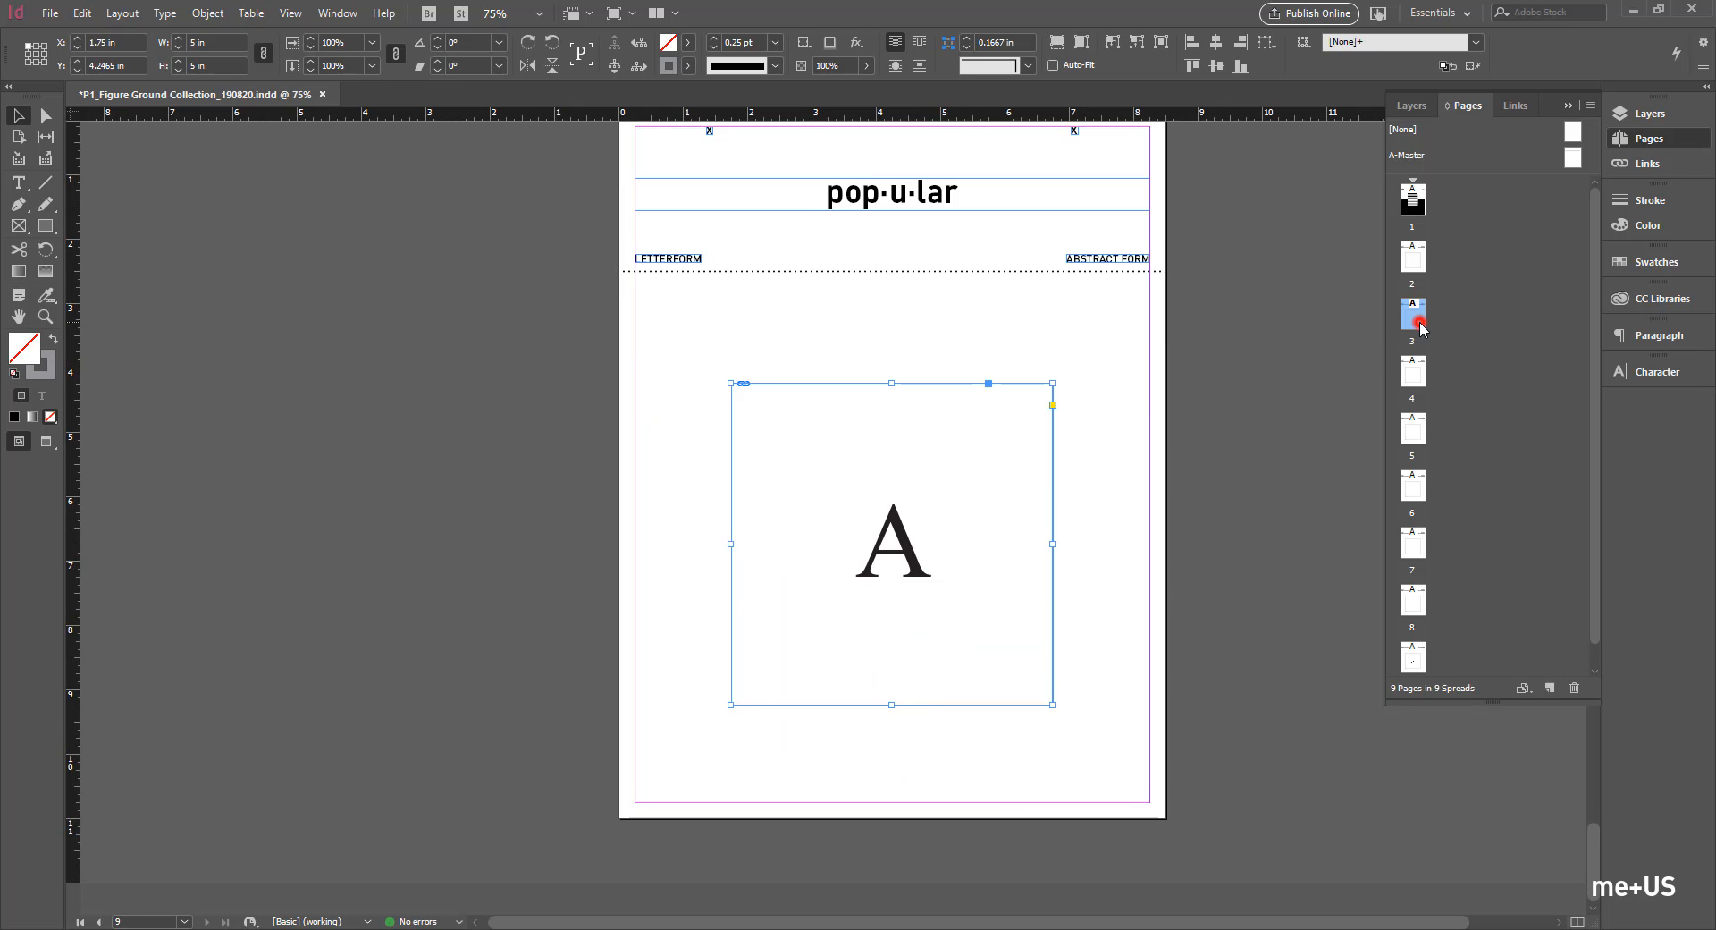
left_click(1114, 492)
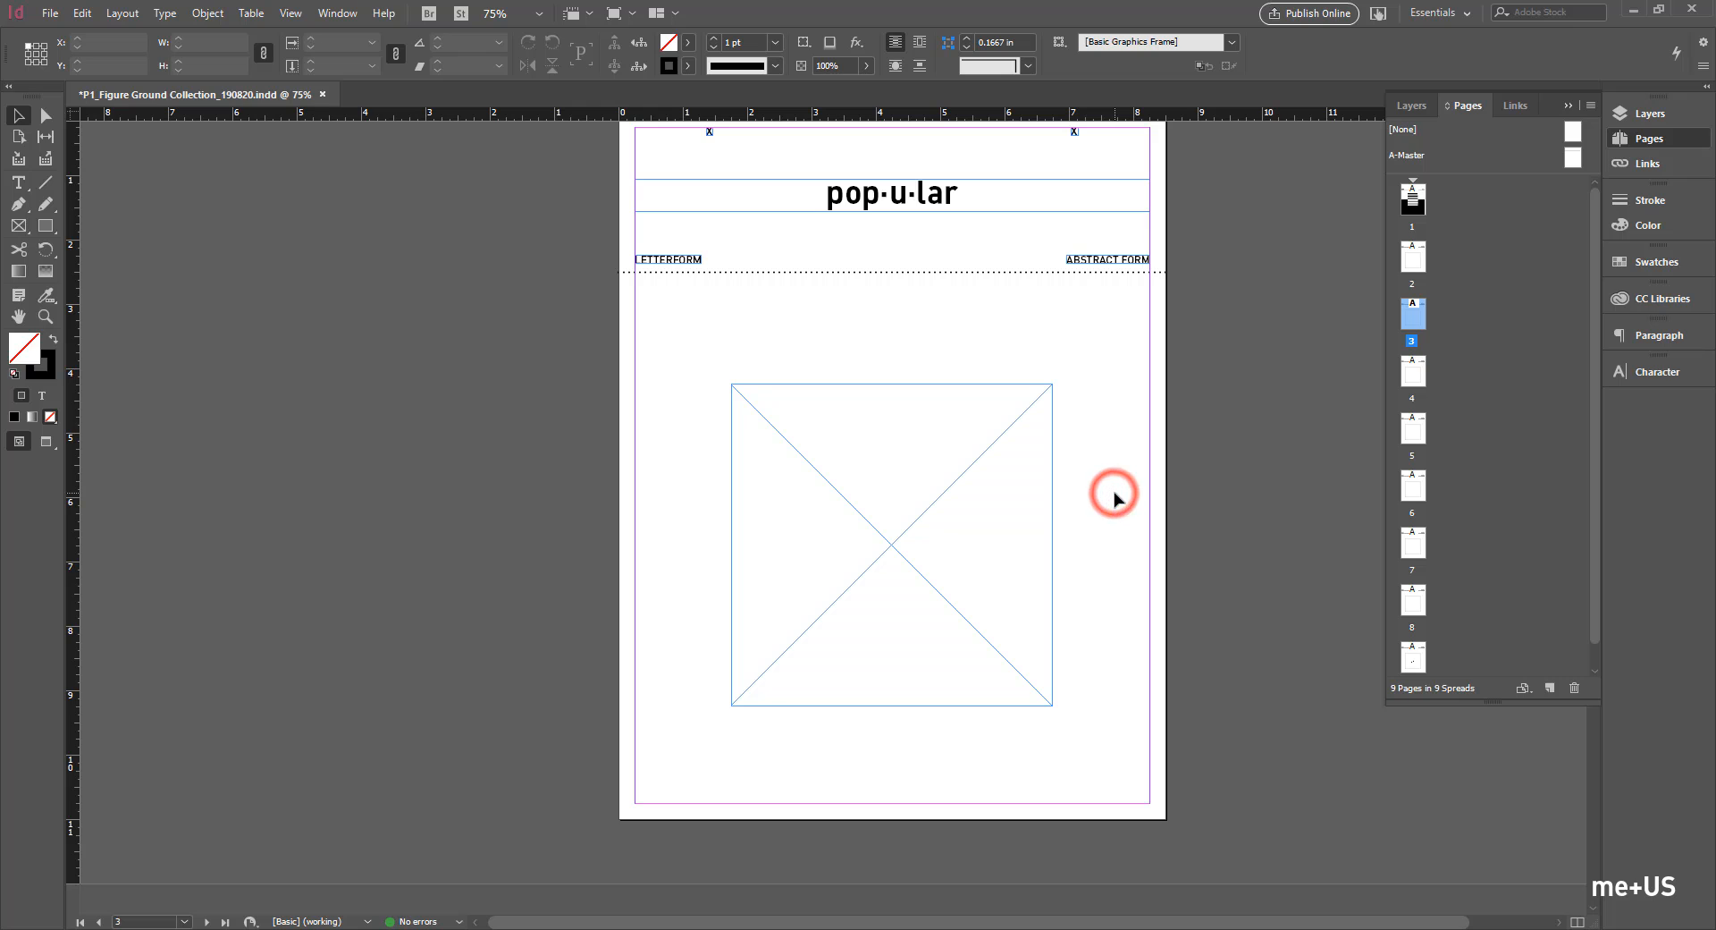
key("ctrl+d")
left_click(1017, 393)
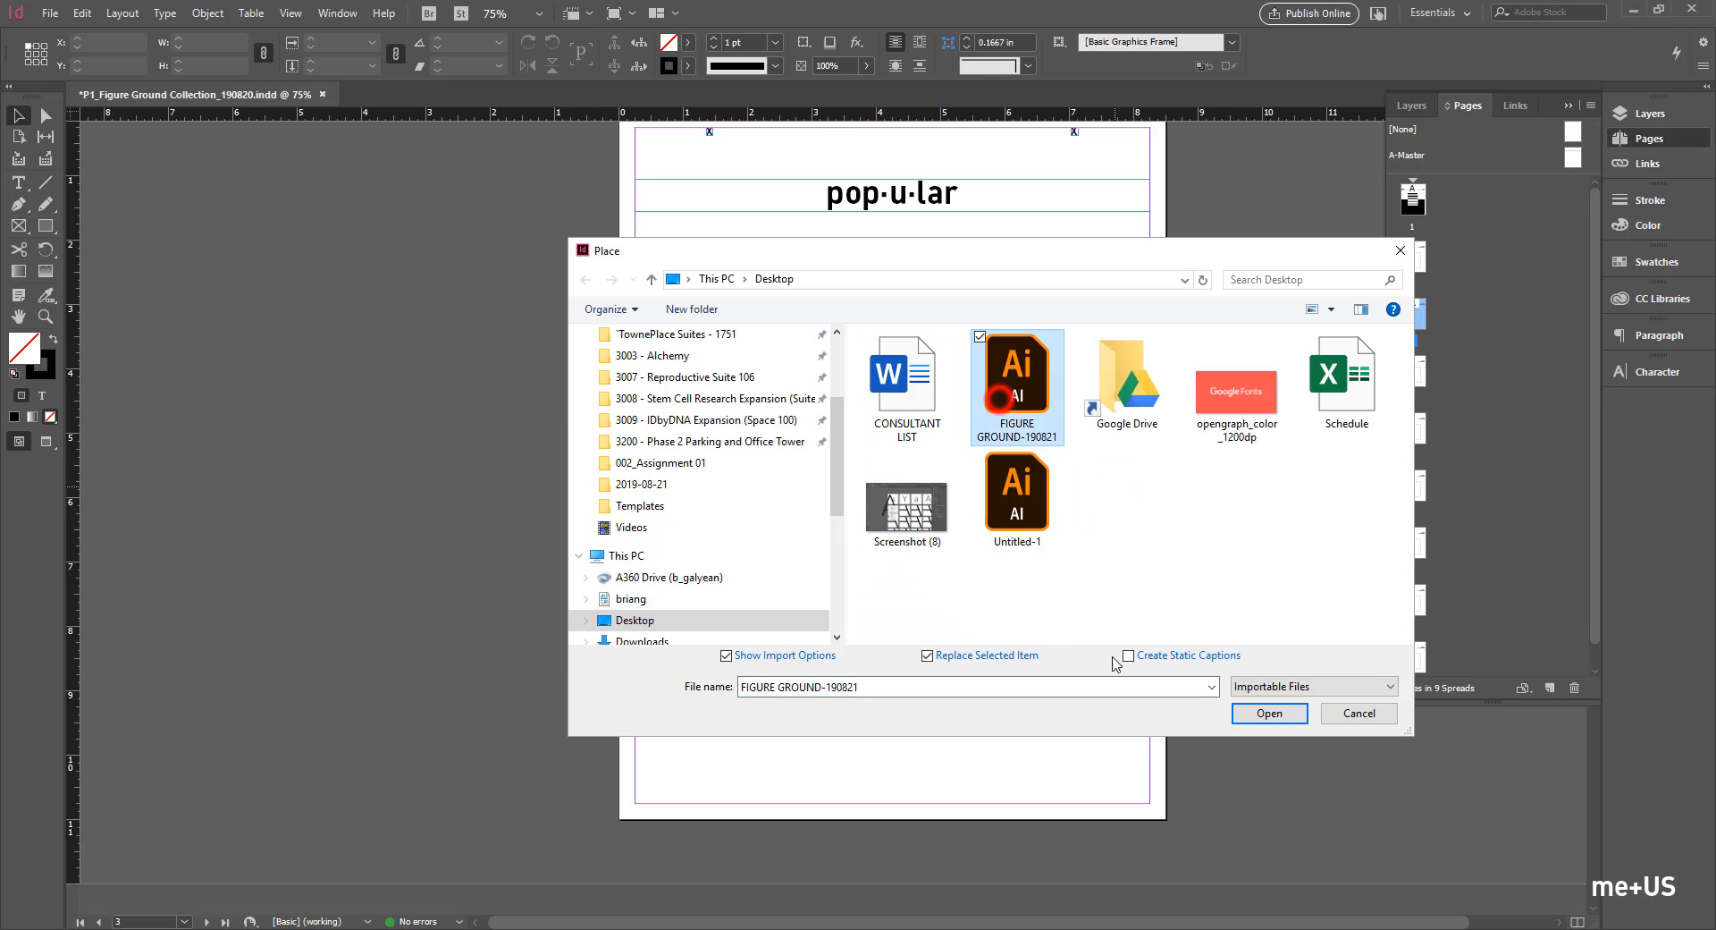
left_click(1291, 711)
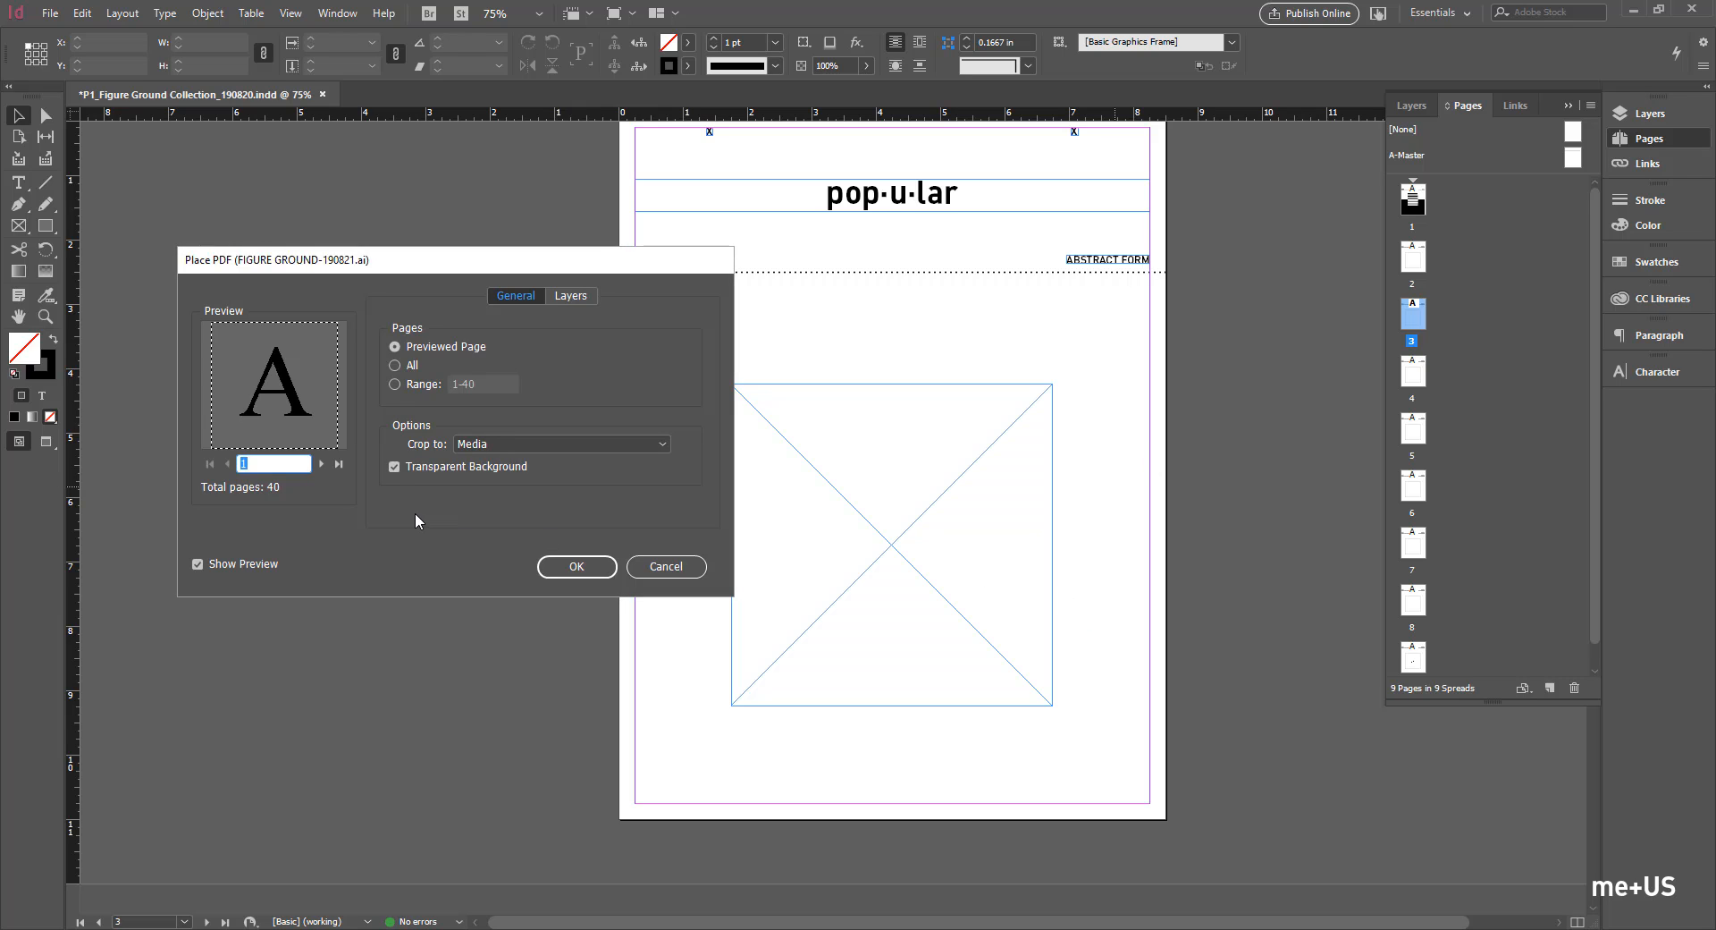
Step: Import a range of the Illustrator file's pages and place the letterform y in the square frame on page 3
left_click(417, 383)
double_click(488, 384)
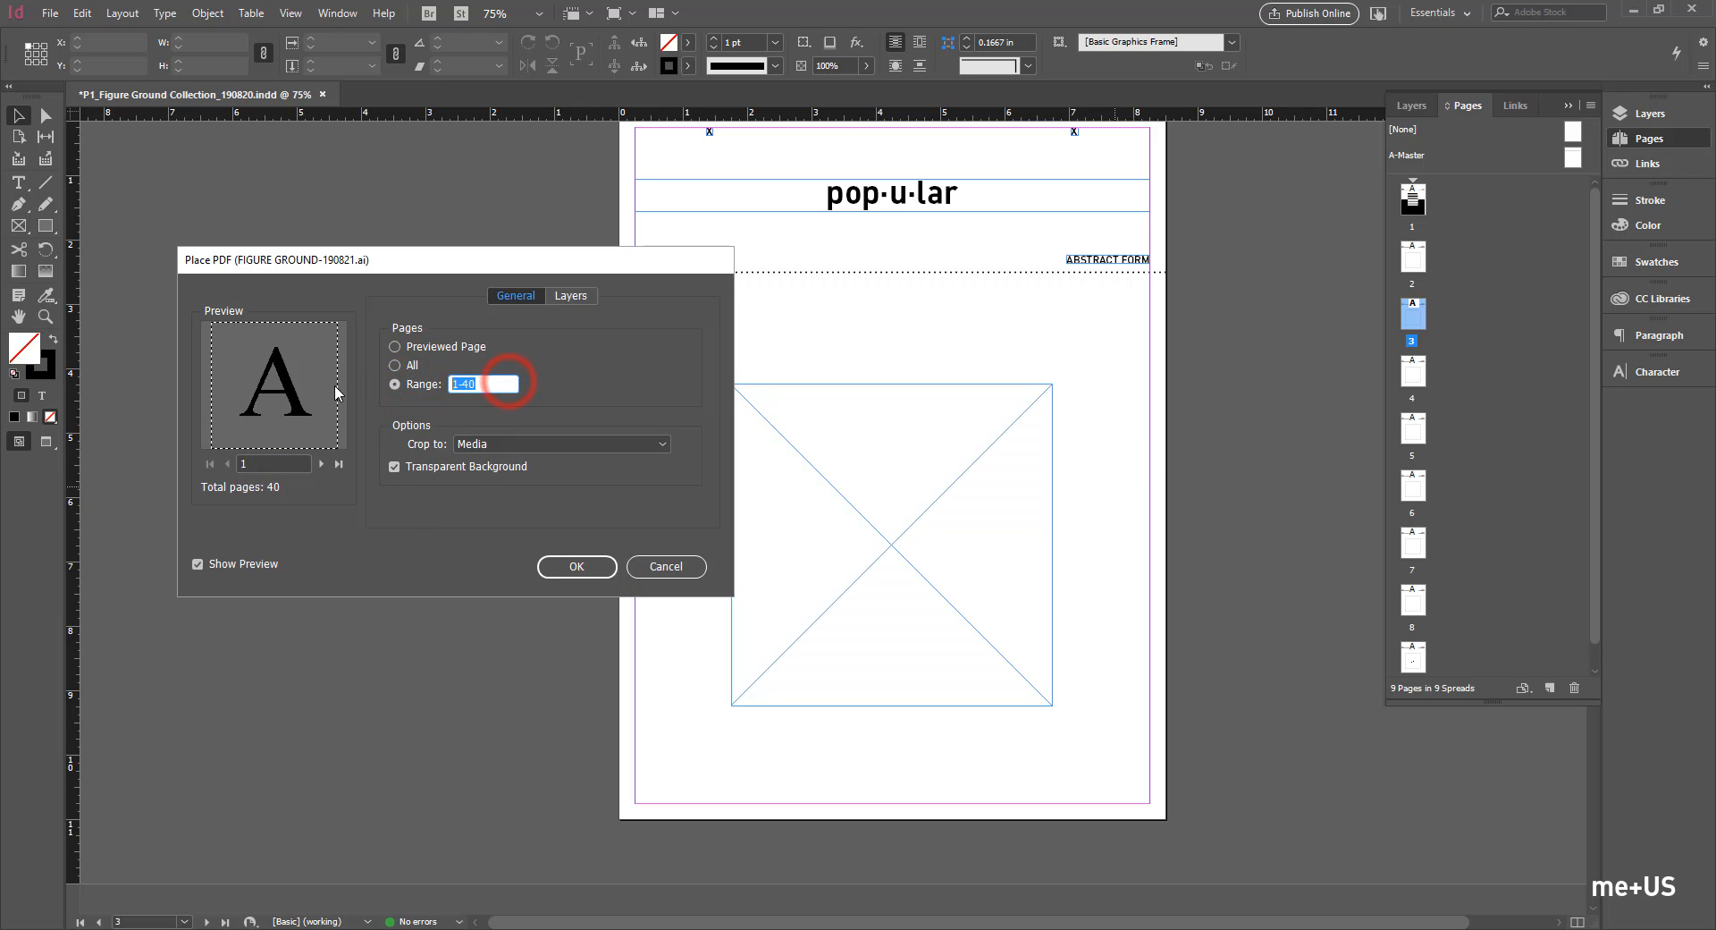
type("17")
left_click(577, 567)
left_click(793, 492)
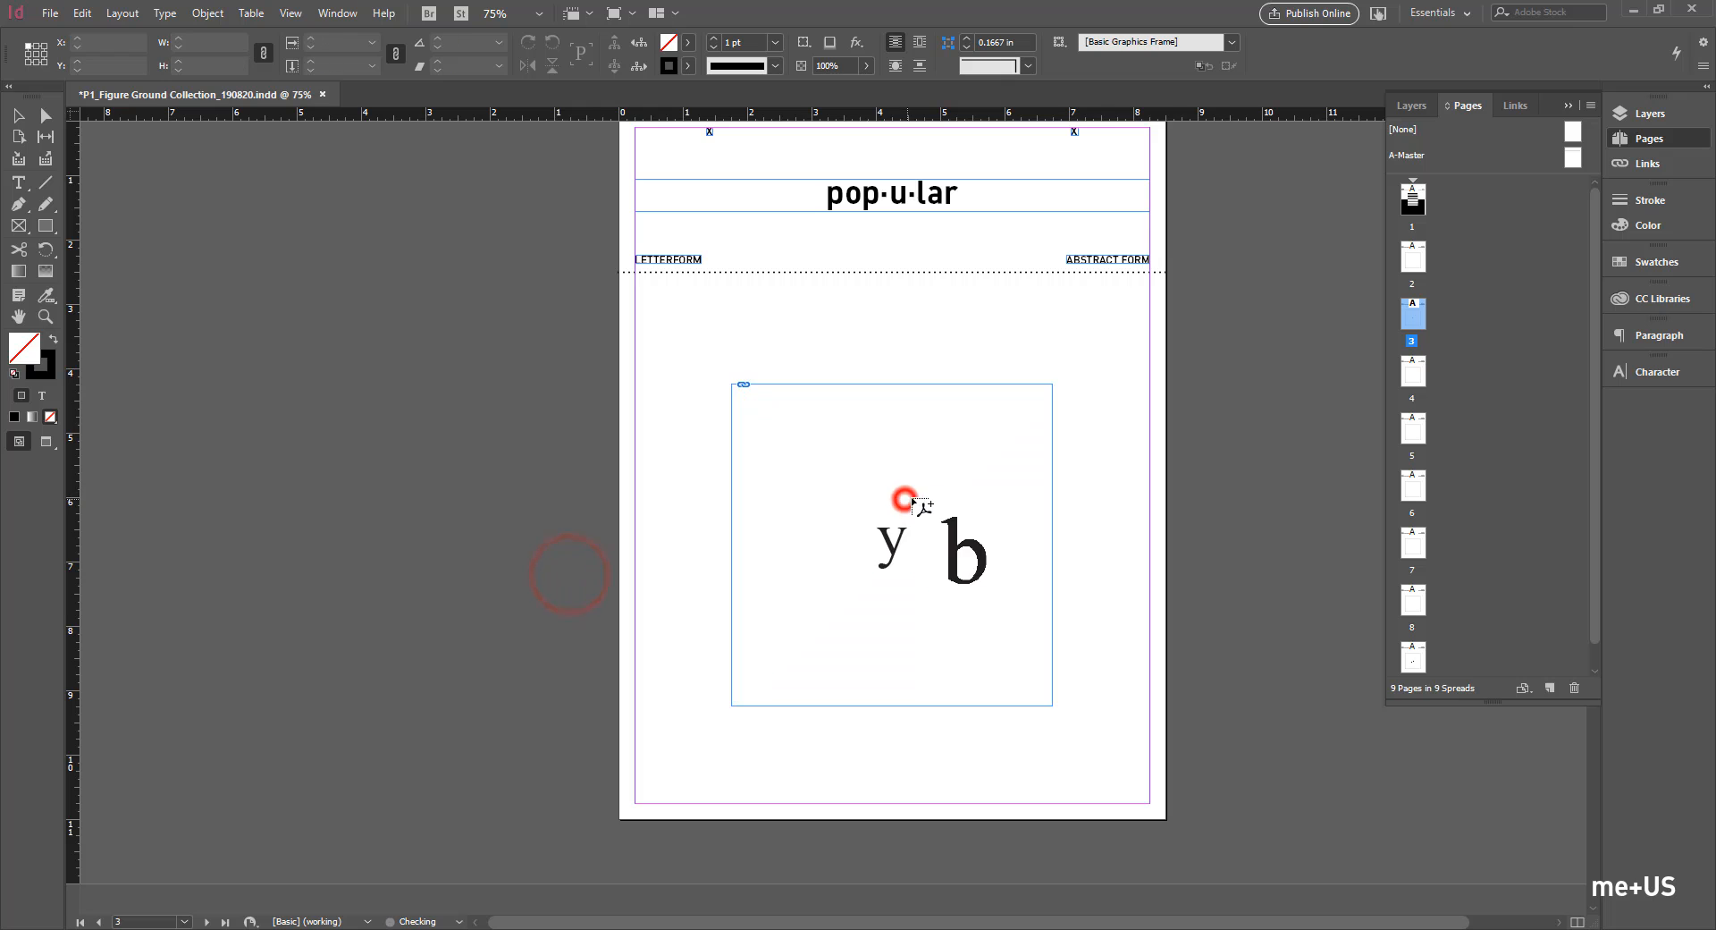
Step: Place the next loaded letterforms in the square frames: b on page 4 and one A each on pages 5 to 8
scroll(929, 510, "down", 3)
scroll(930, 528, "down", 3)
left_click(889, 564)
scroll(887, 558, "down", 6)
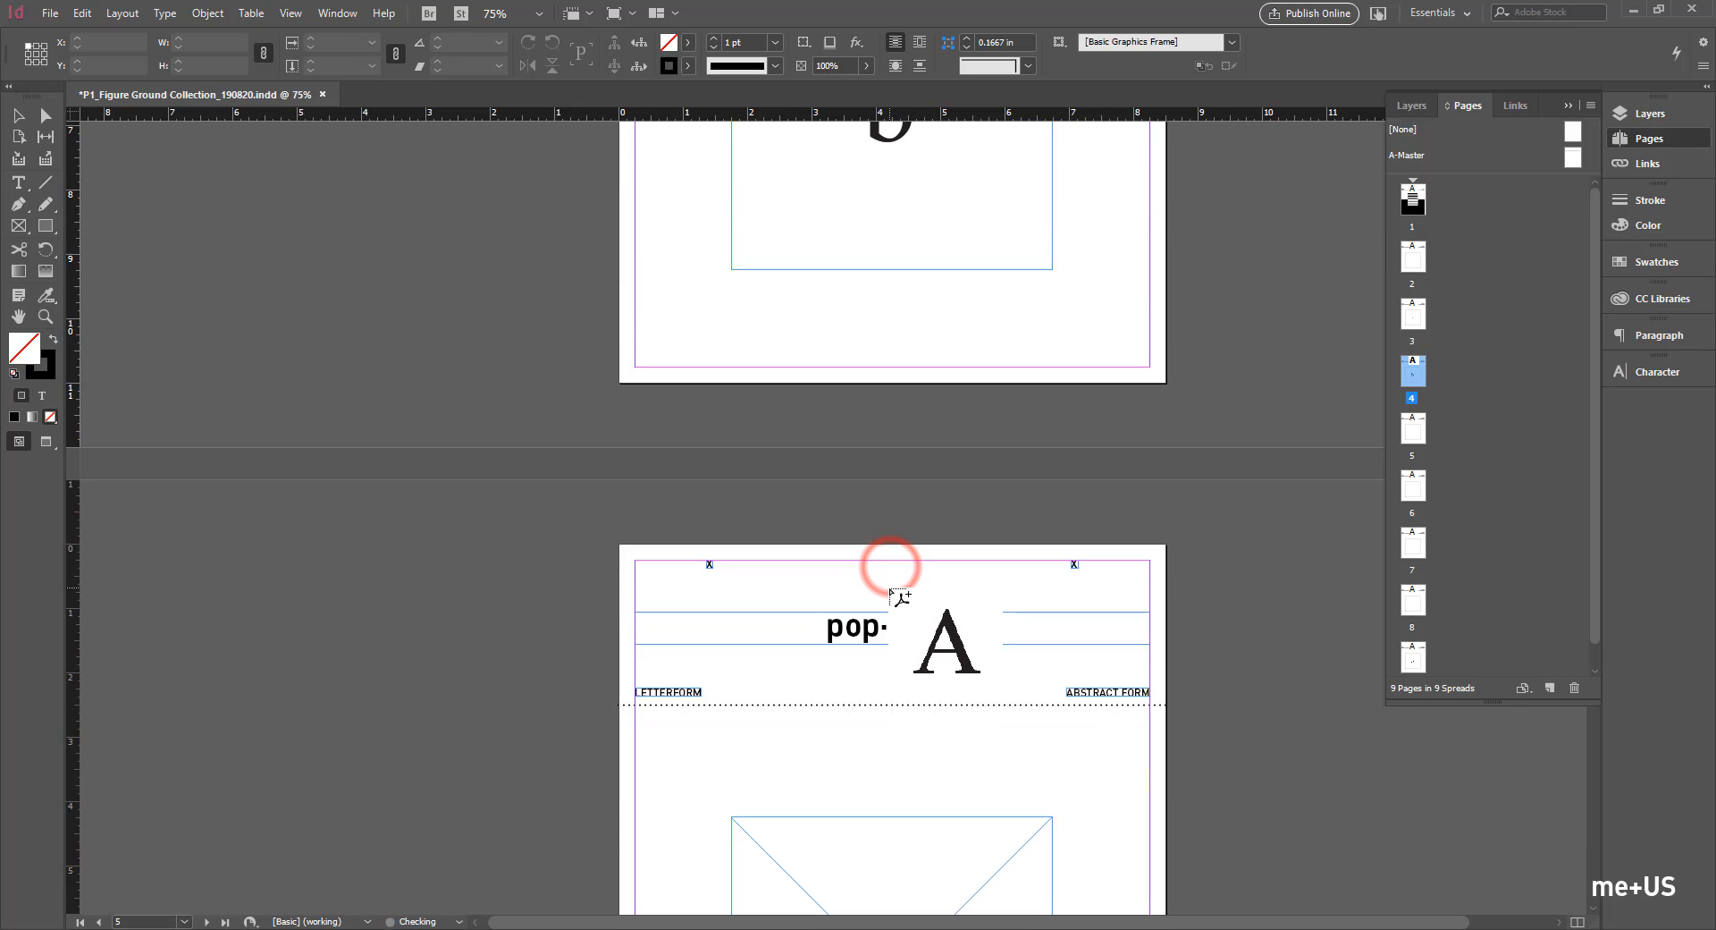
left_click(885, 549)
scroll(885, 549, "down", 6)
left_click(872, 630)
scroll(872, 581, "down", 6)
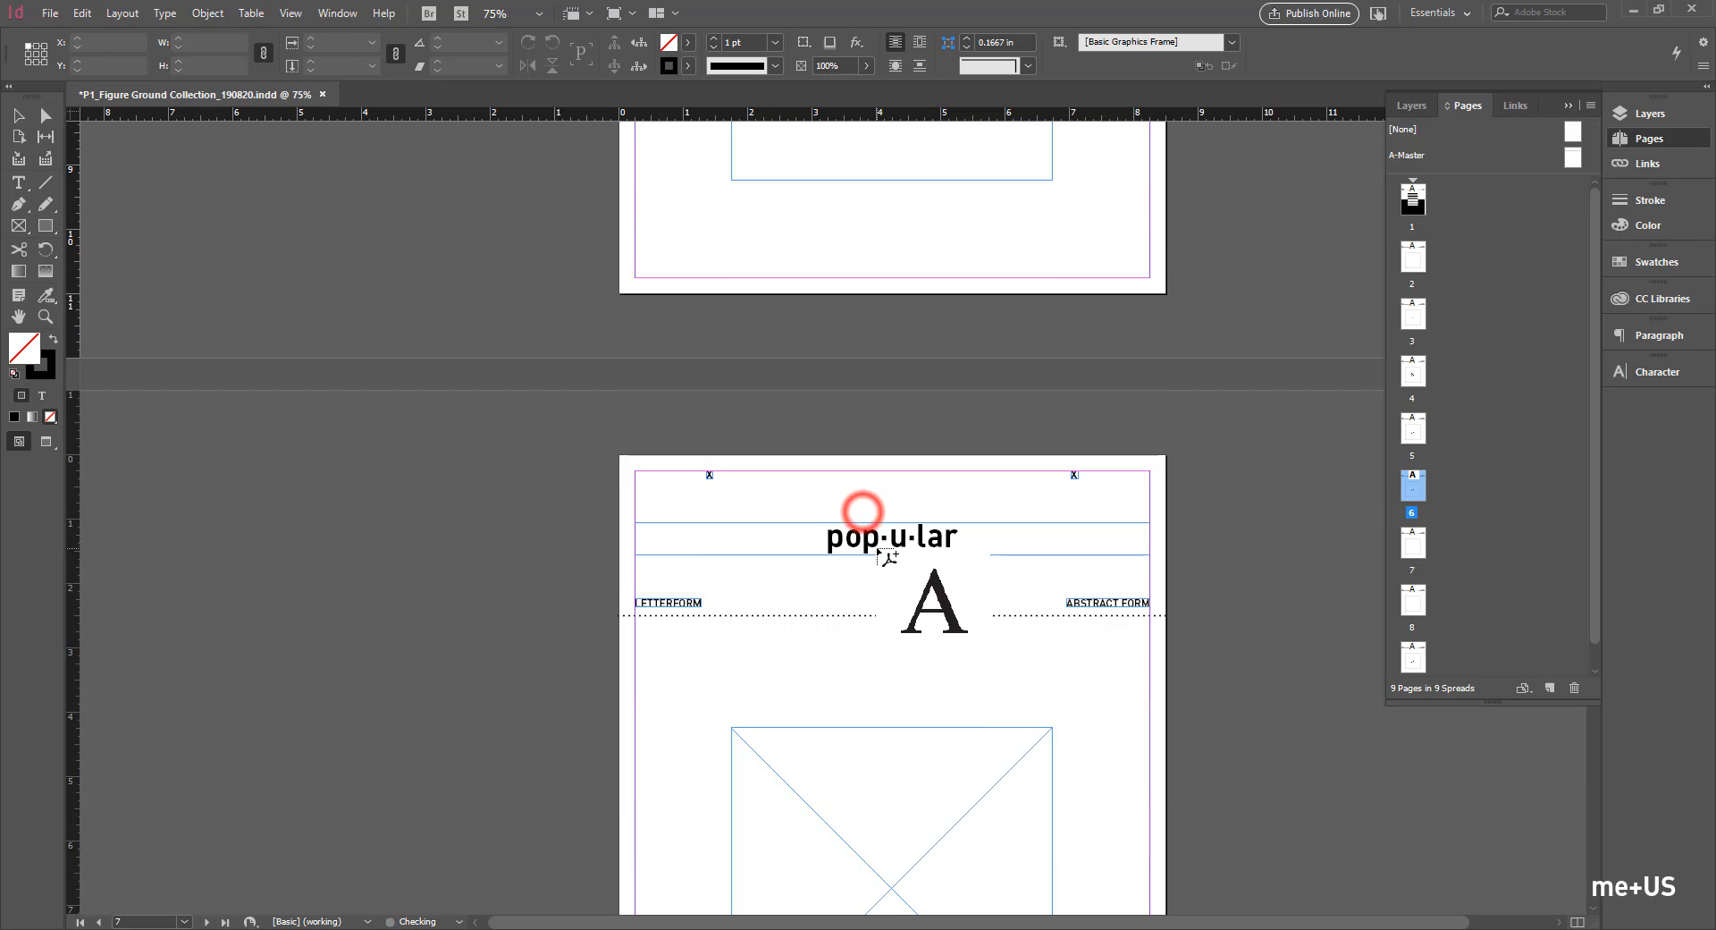
left_click(869, 506)
scroll(872, 506, "down", 5)
left_click(872, 451)
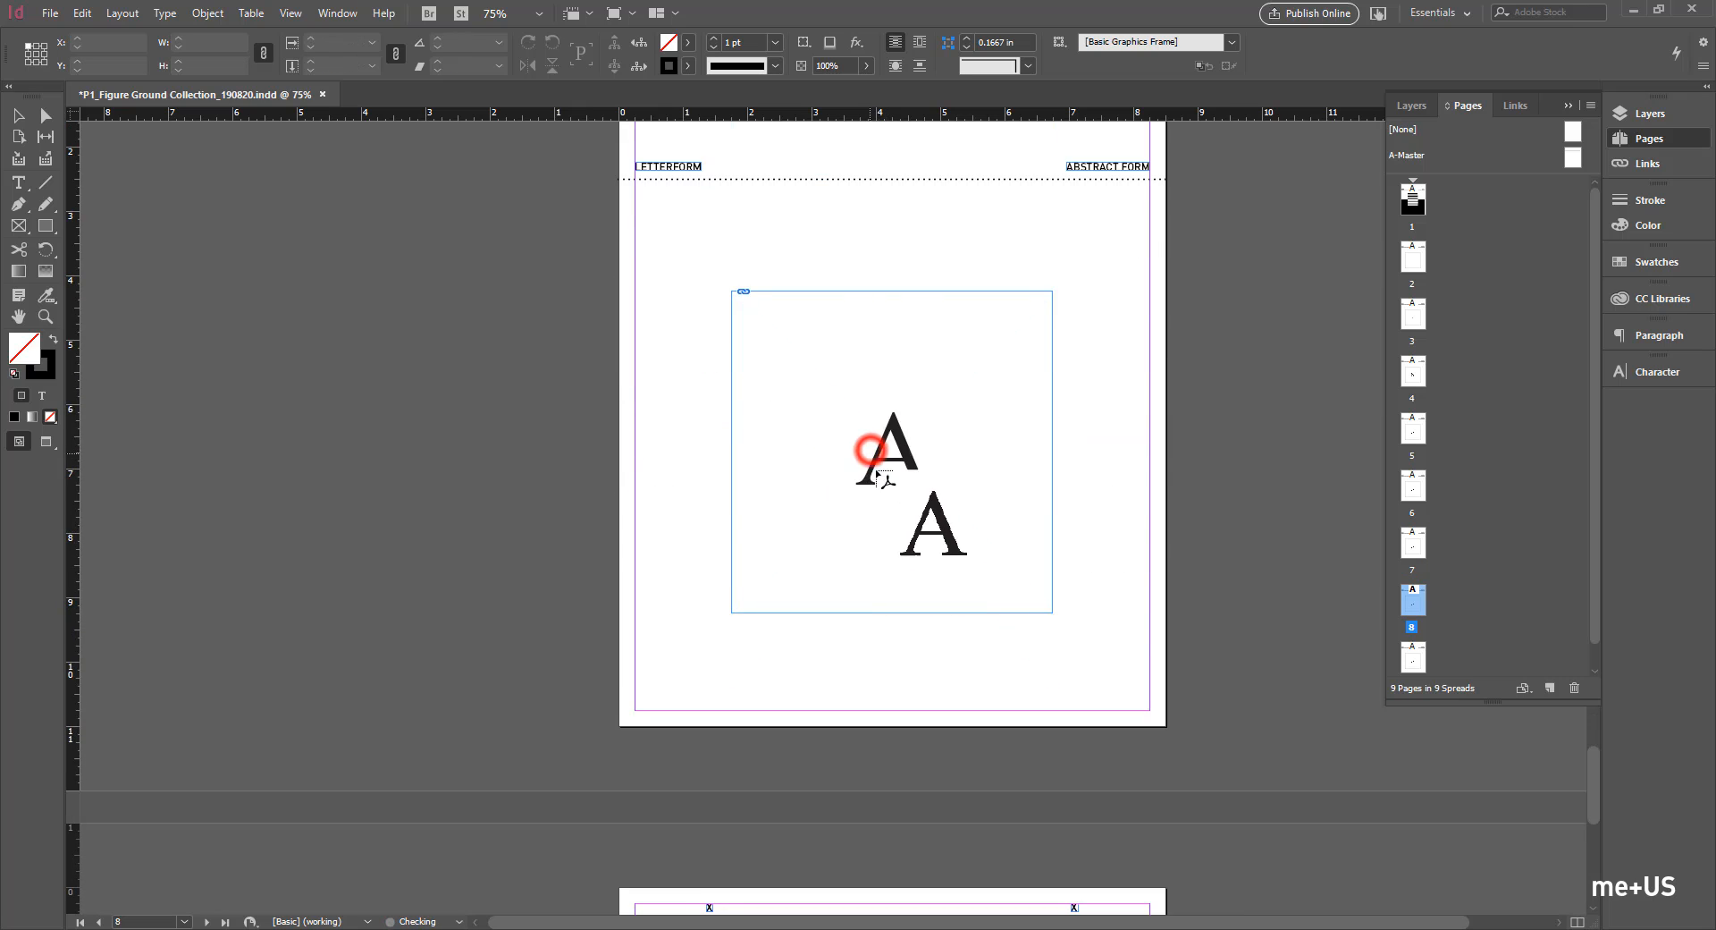
Step: Go to page 9 and discard the remaining loaded letterform without placing it
scroll(883, 483, "down", 4)
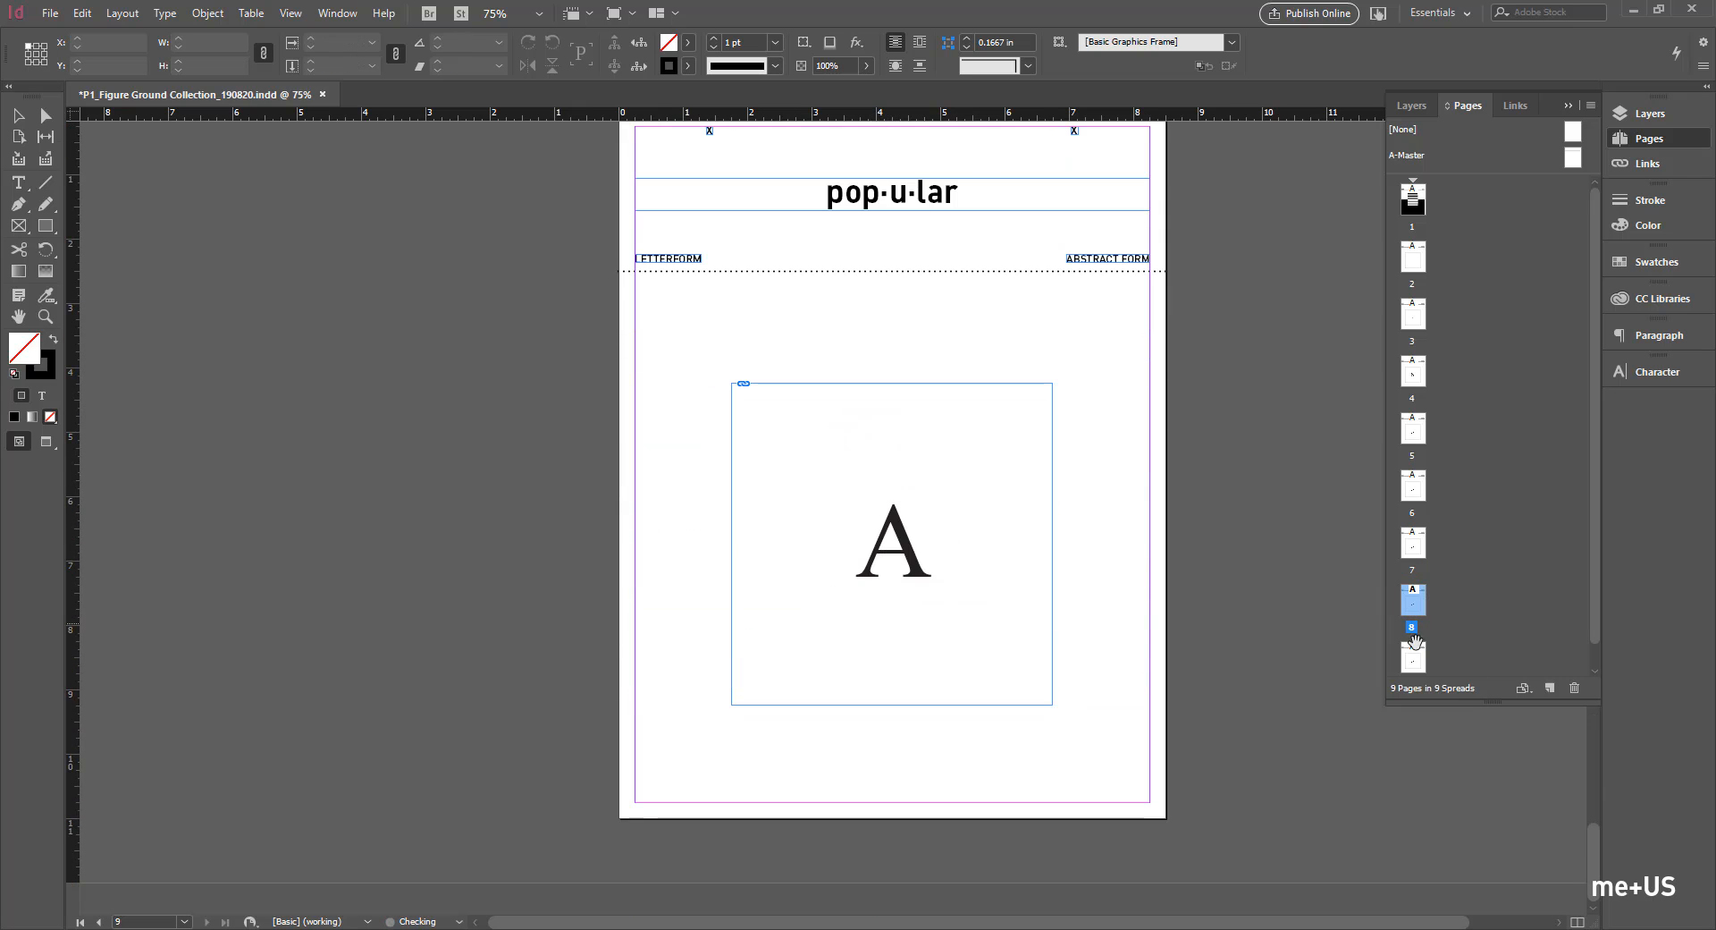
left_click(1419, 652)
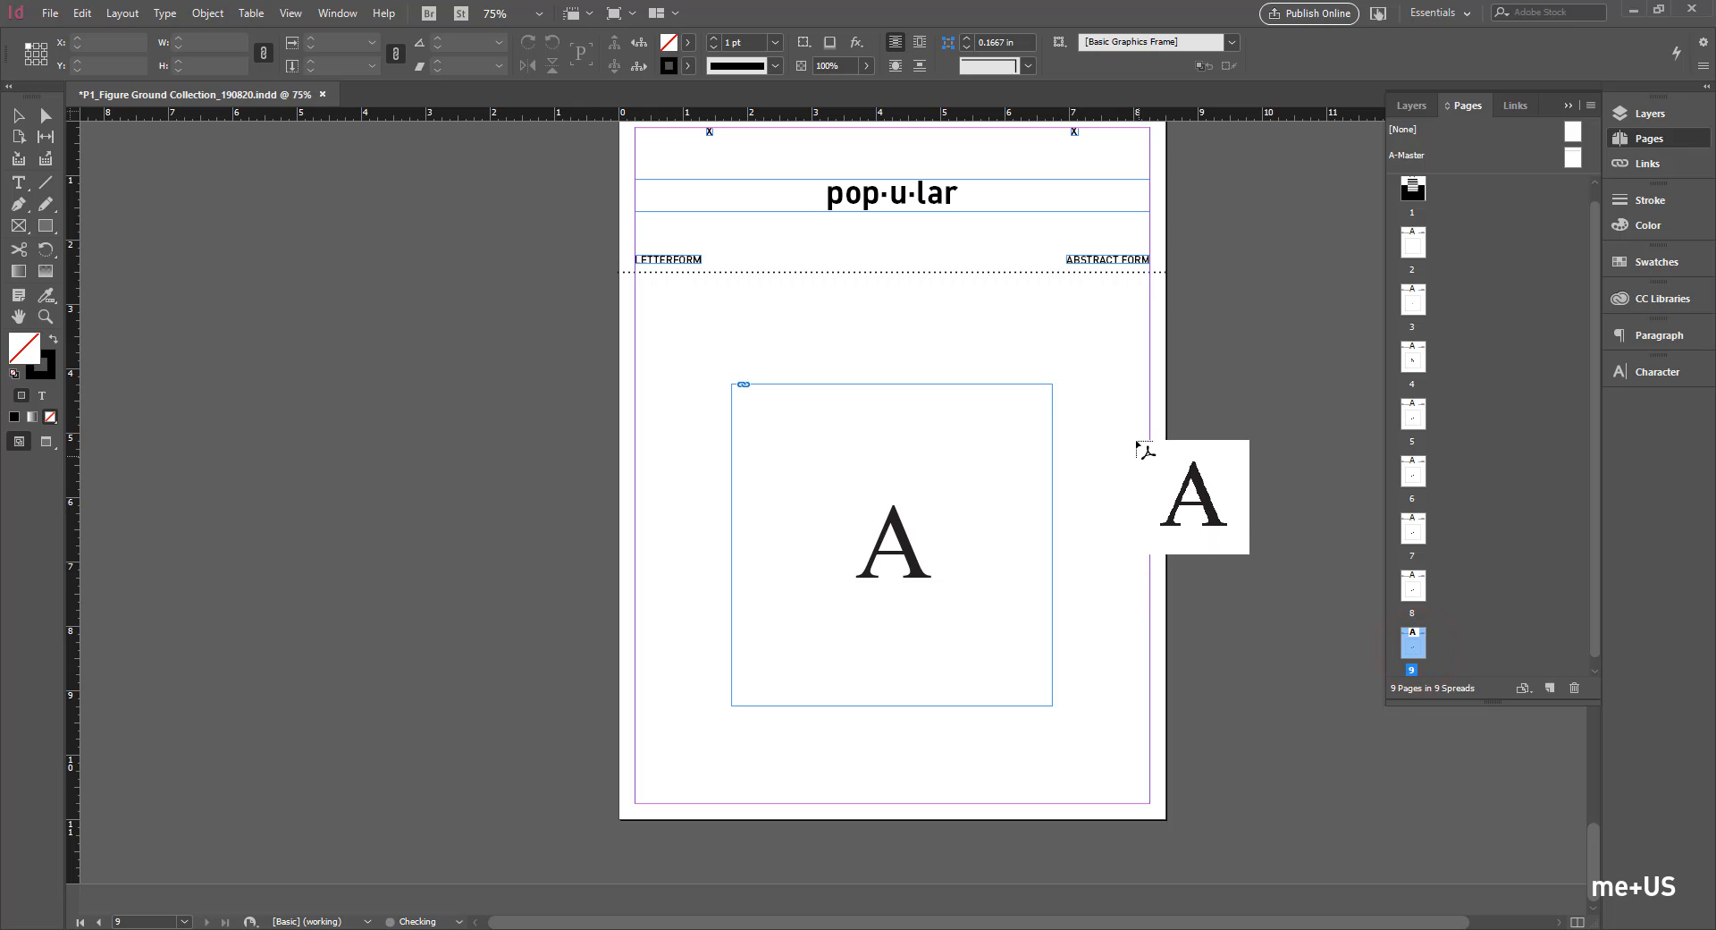
scroll(1135, 447, "up", 4)
scroll(1133, 447, "down", 5)
key("Escape")
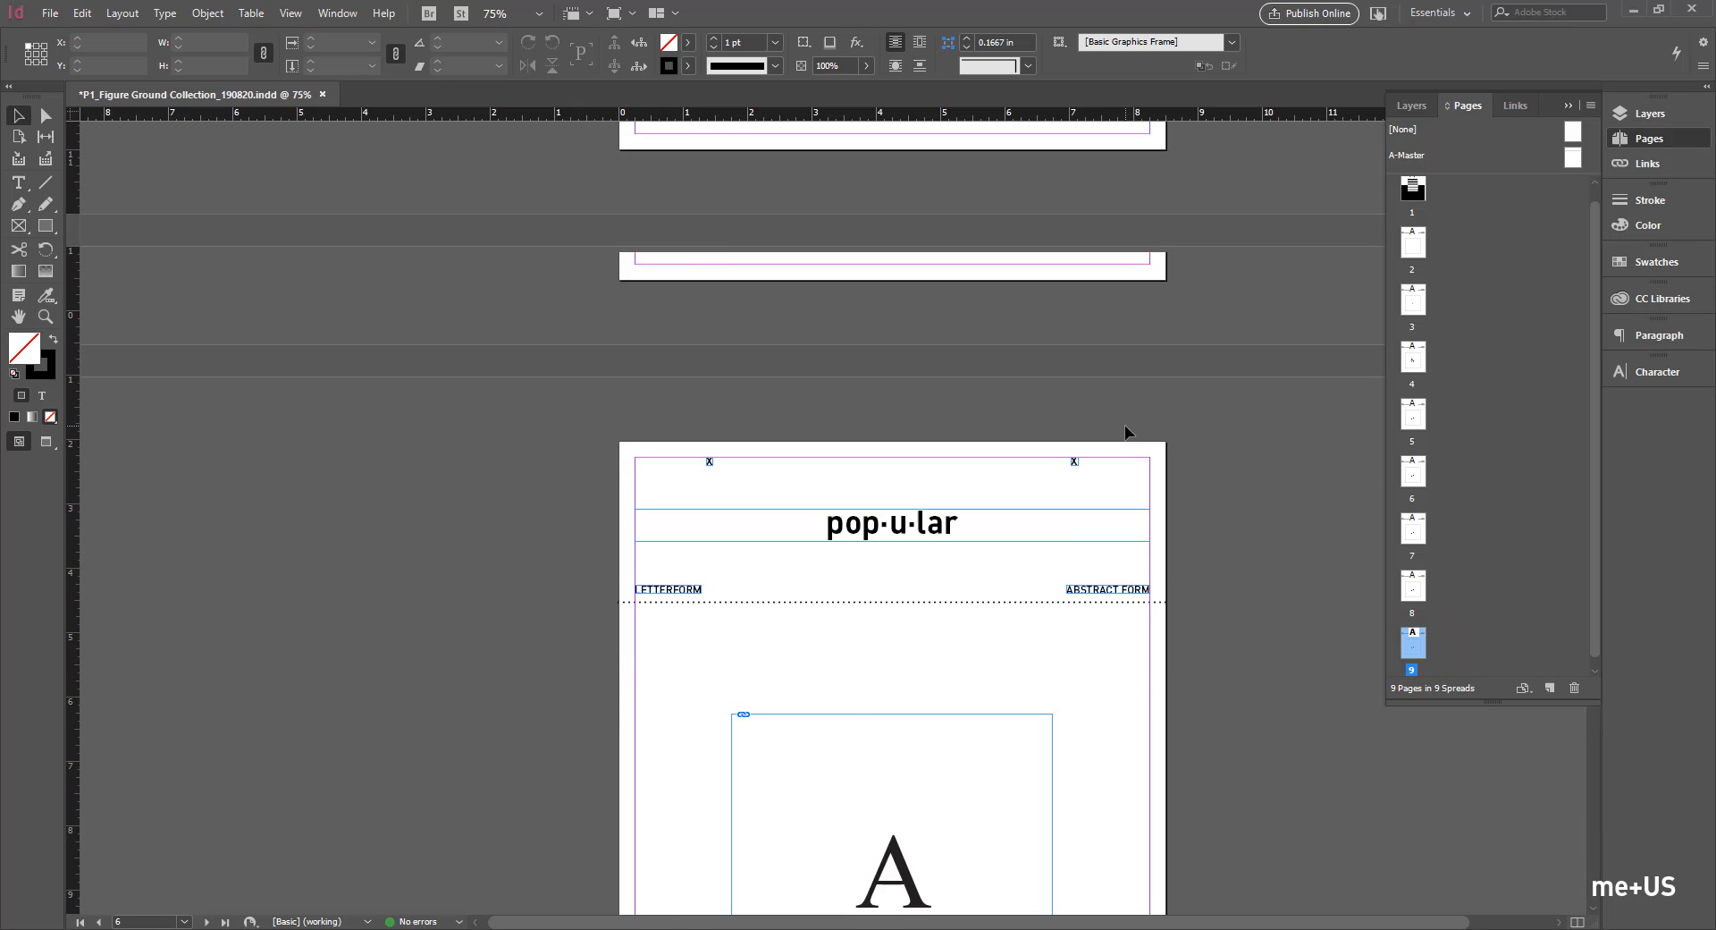
Step: Enlarge the letterform y on page 3 to 5 in by 5 in so it fills its square frame
scroll(1125, 433, "up", 10)
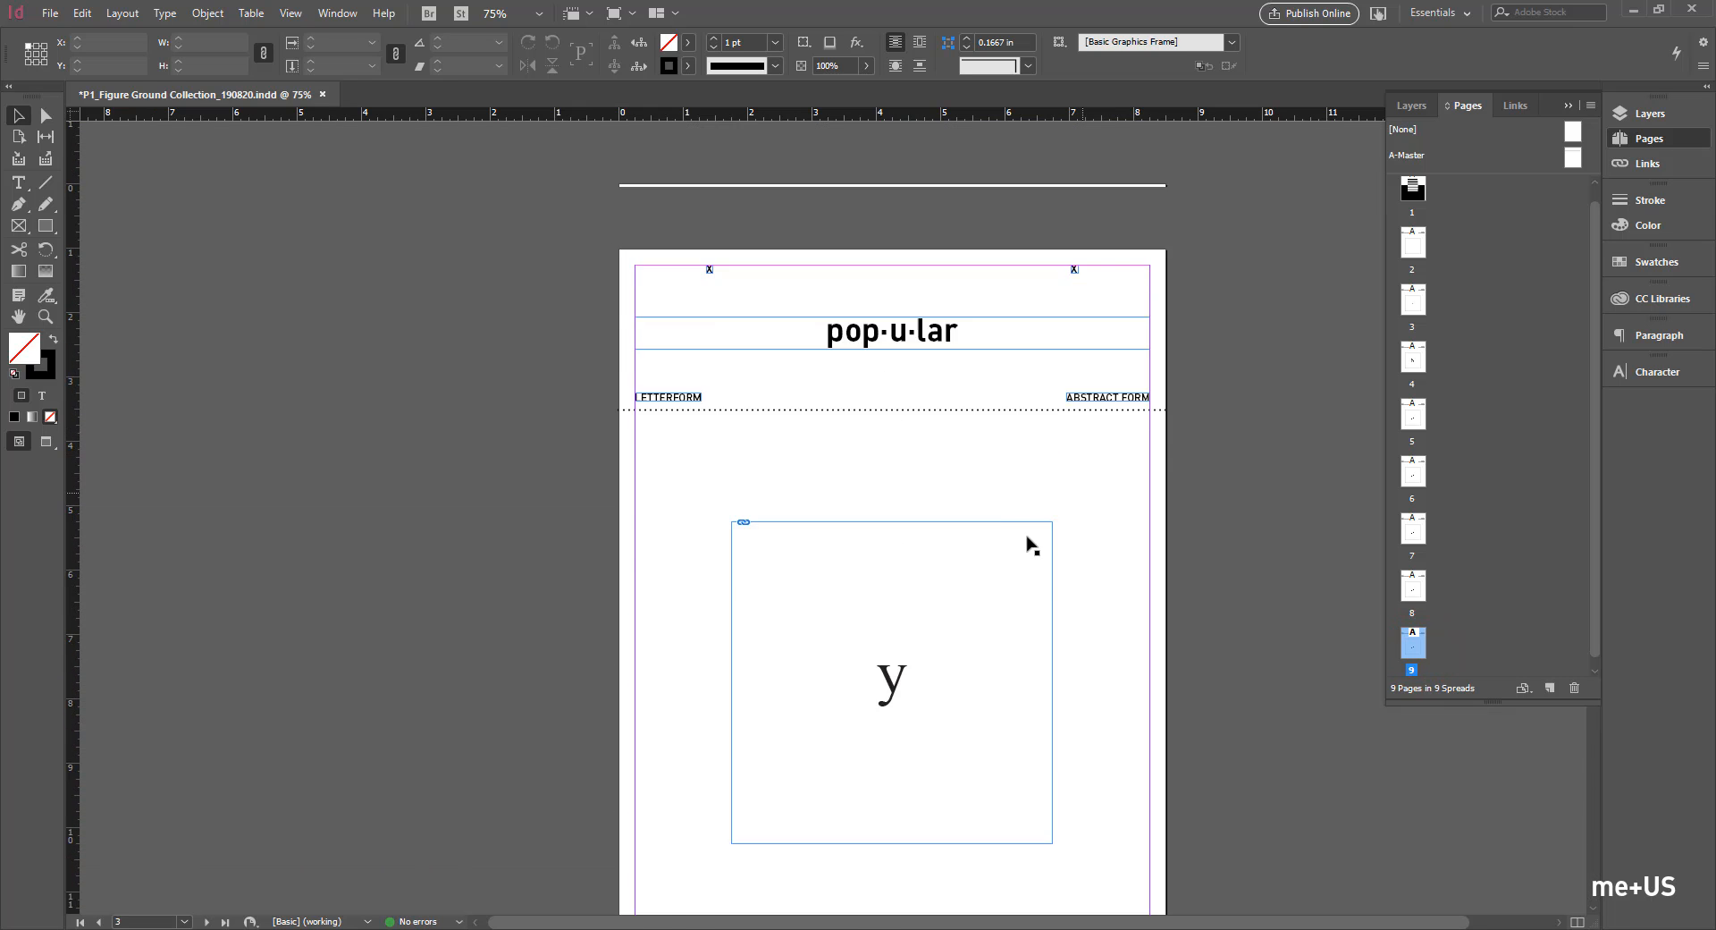
scroll(993, 556, "up", 5)
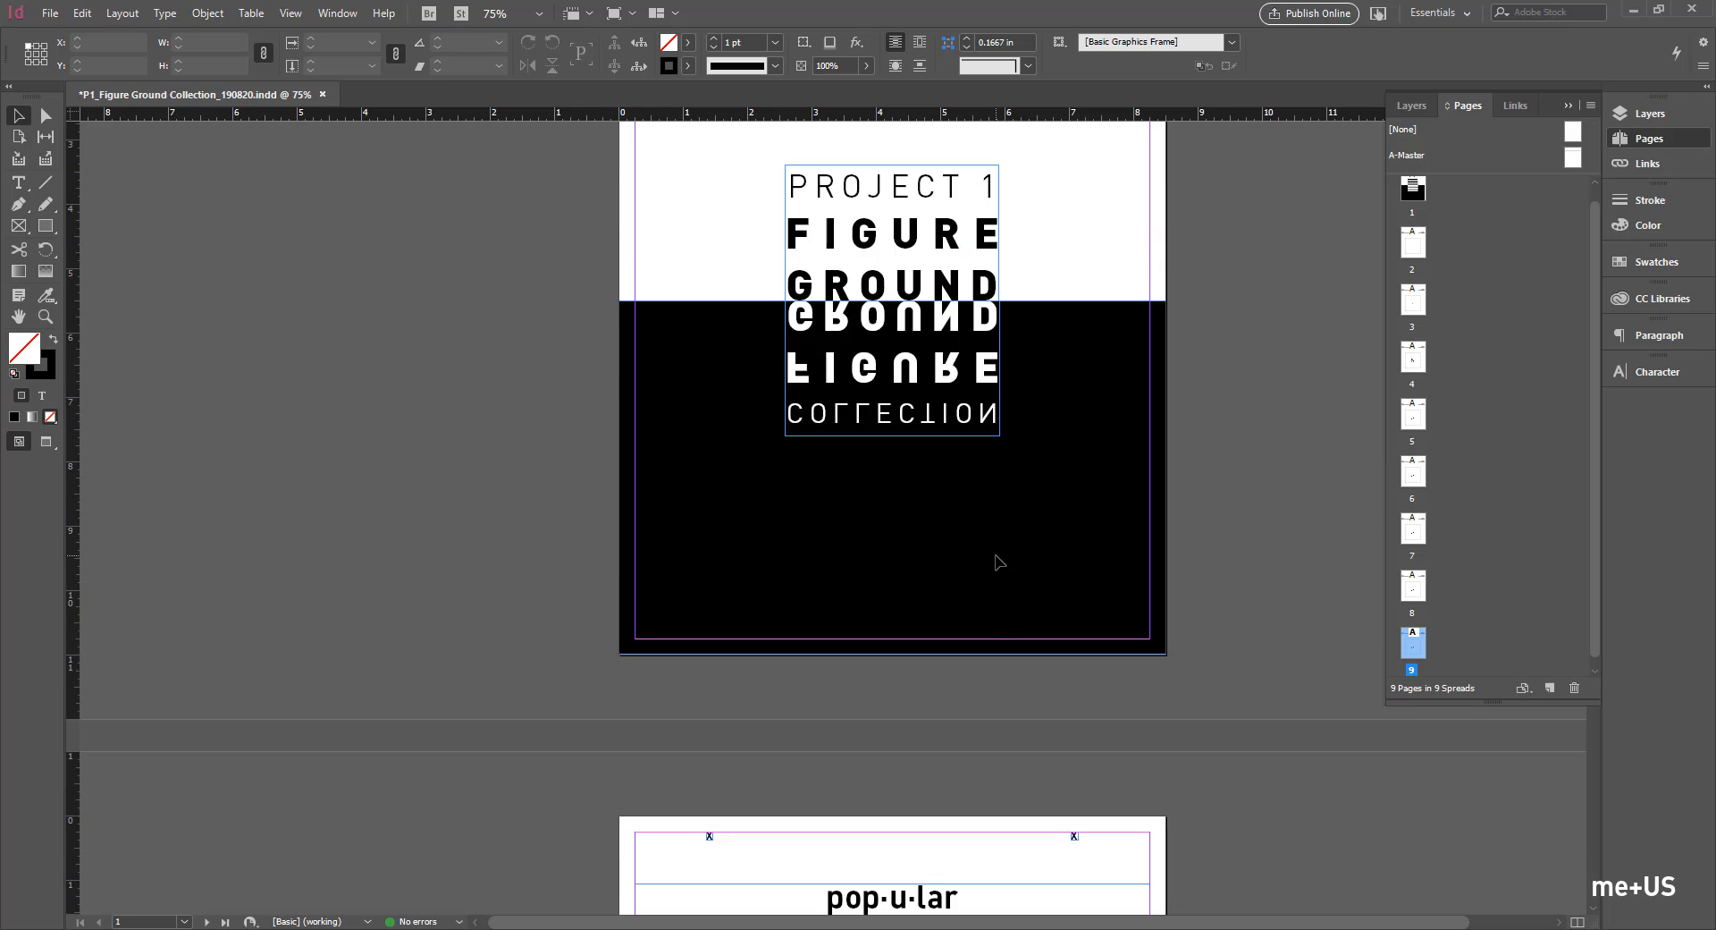
scroll(999, 561, "down", 10)
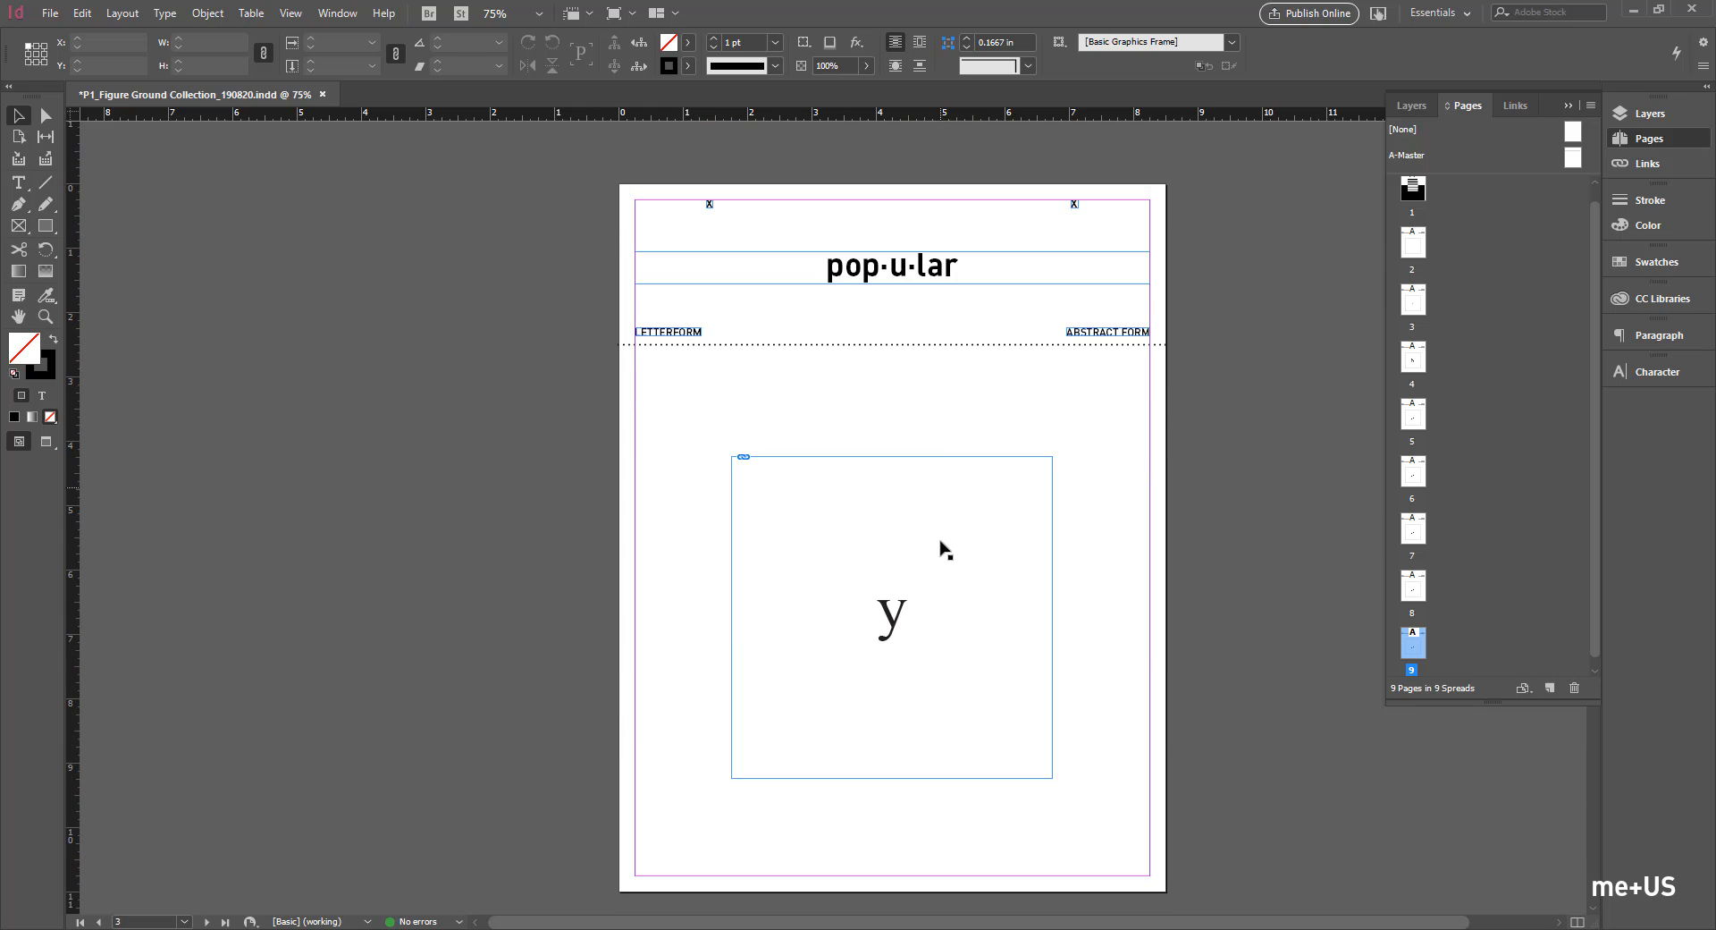
left_click(888, 615)
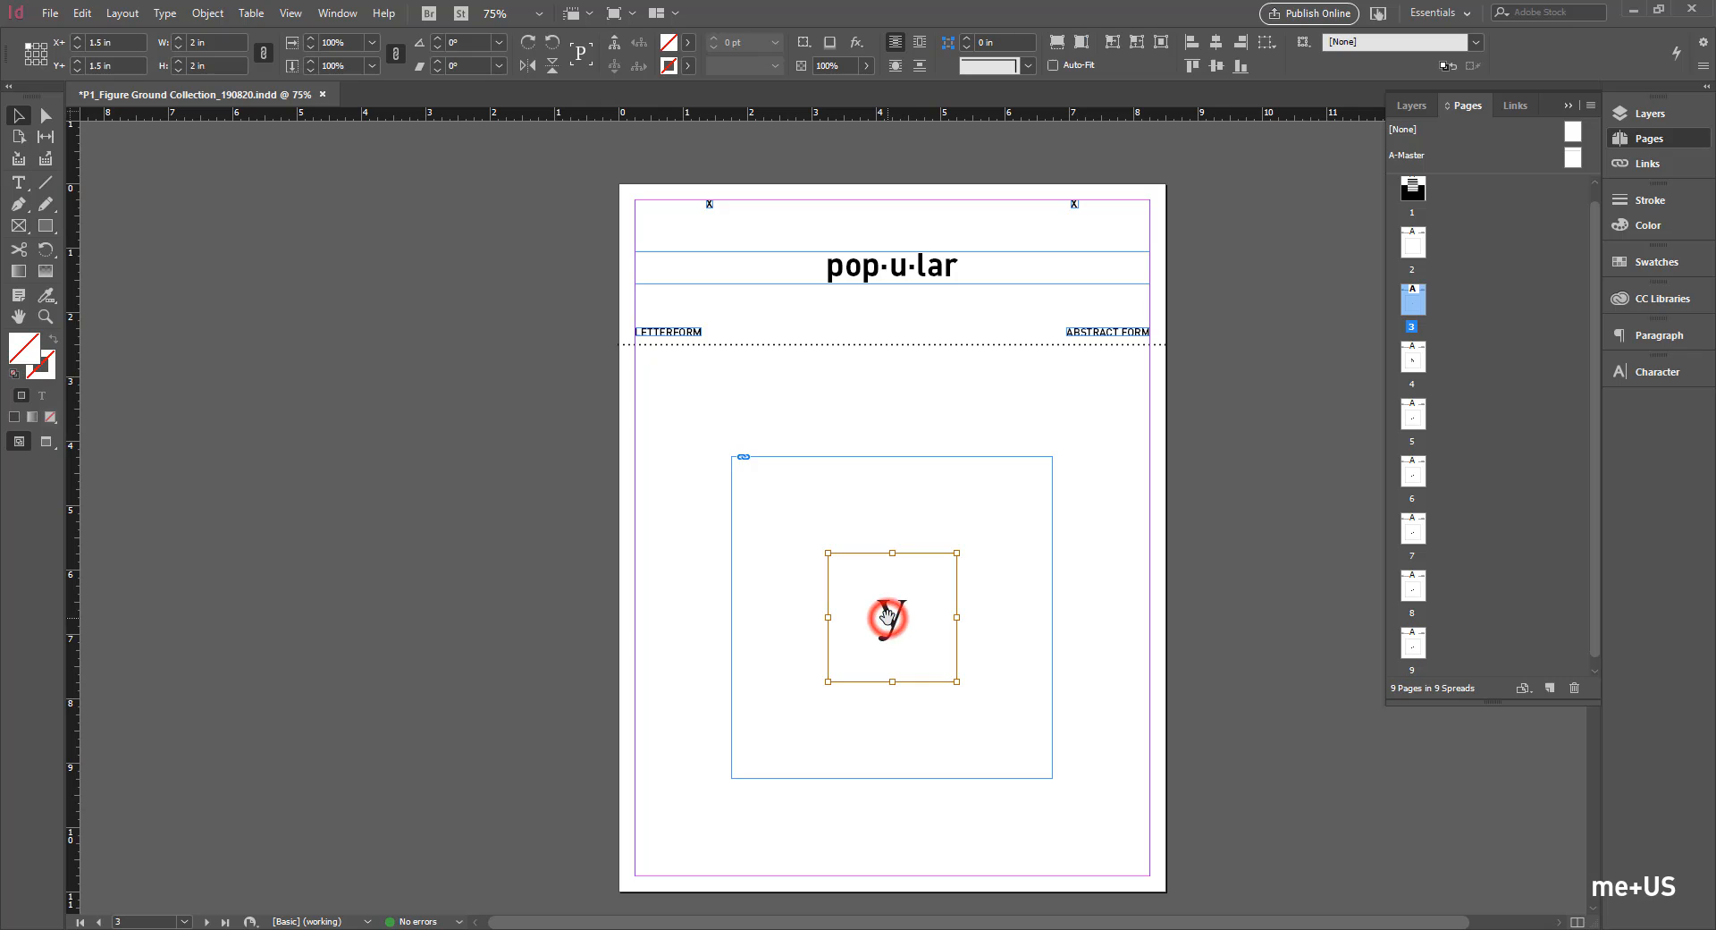
left_click(1109, 576)
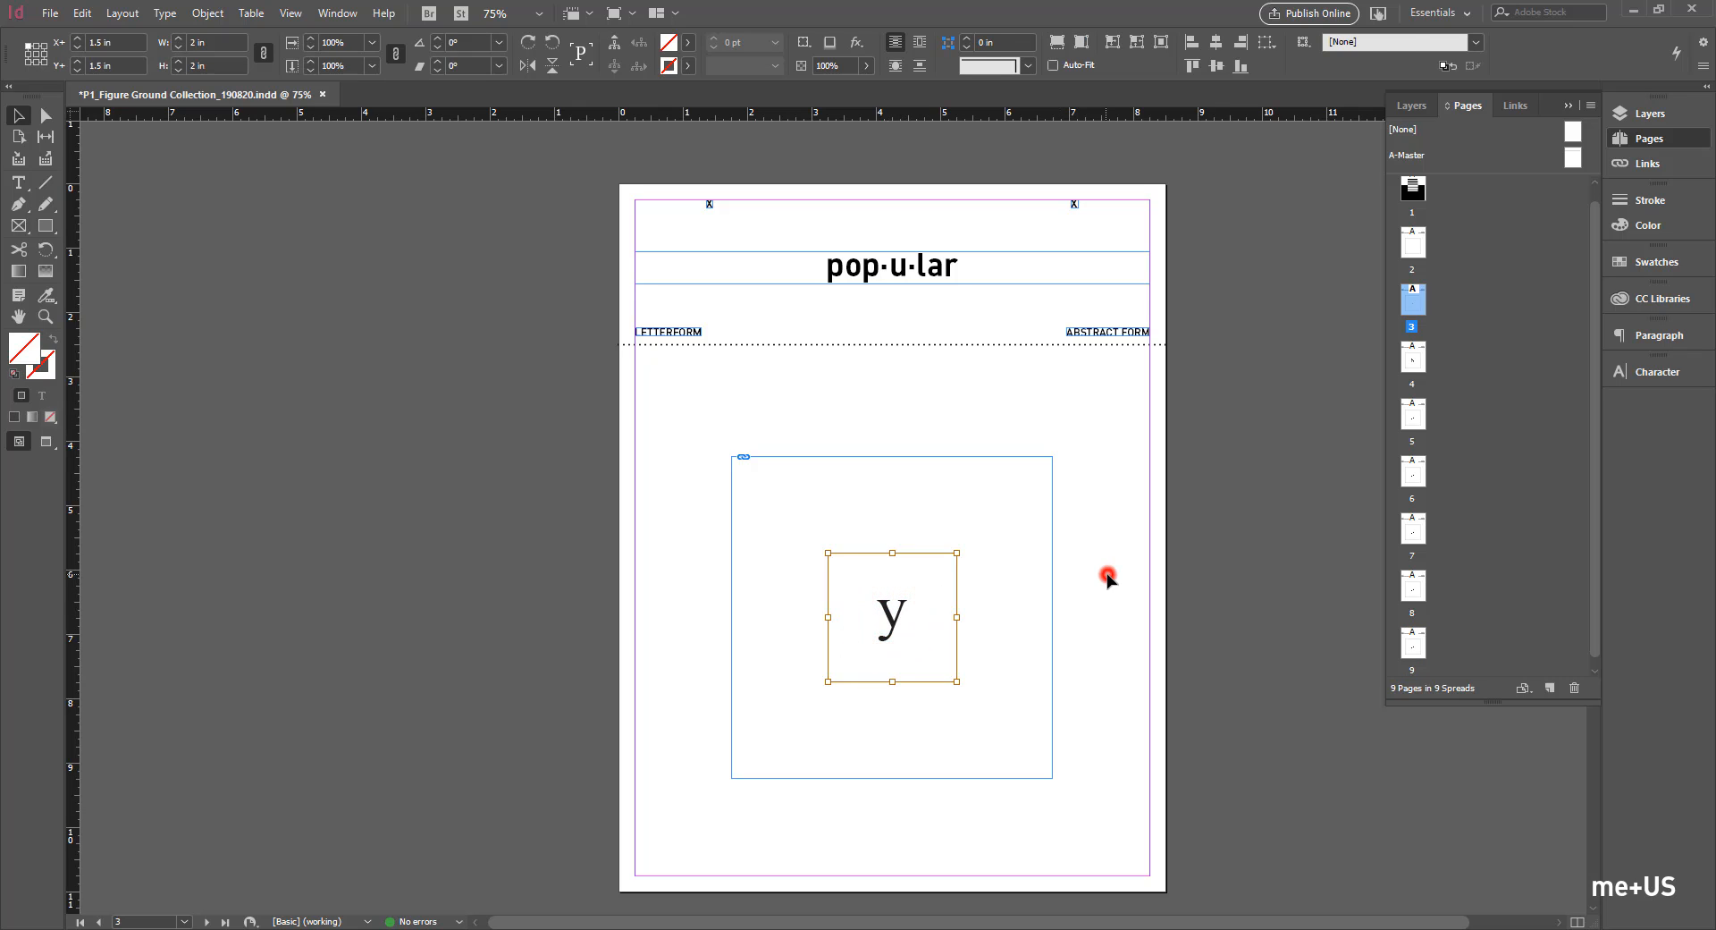
left_click(892, 618)
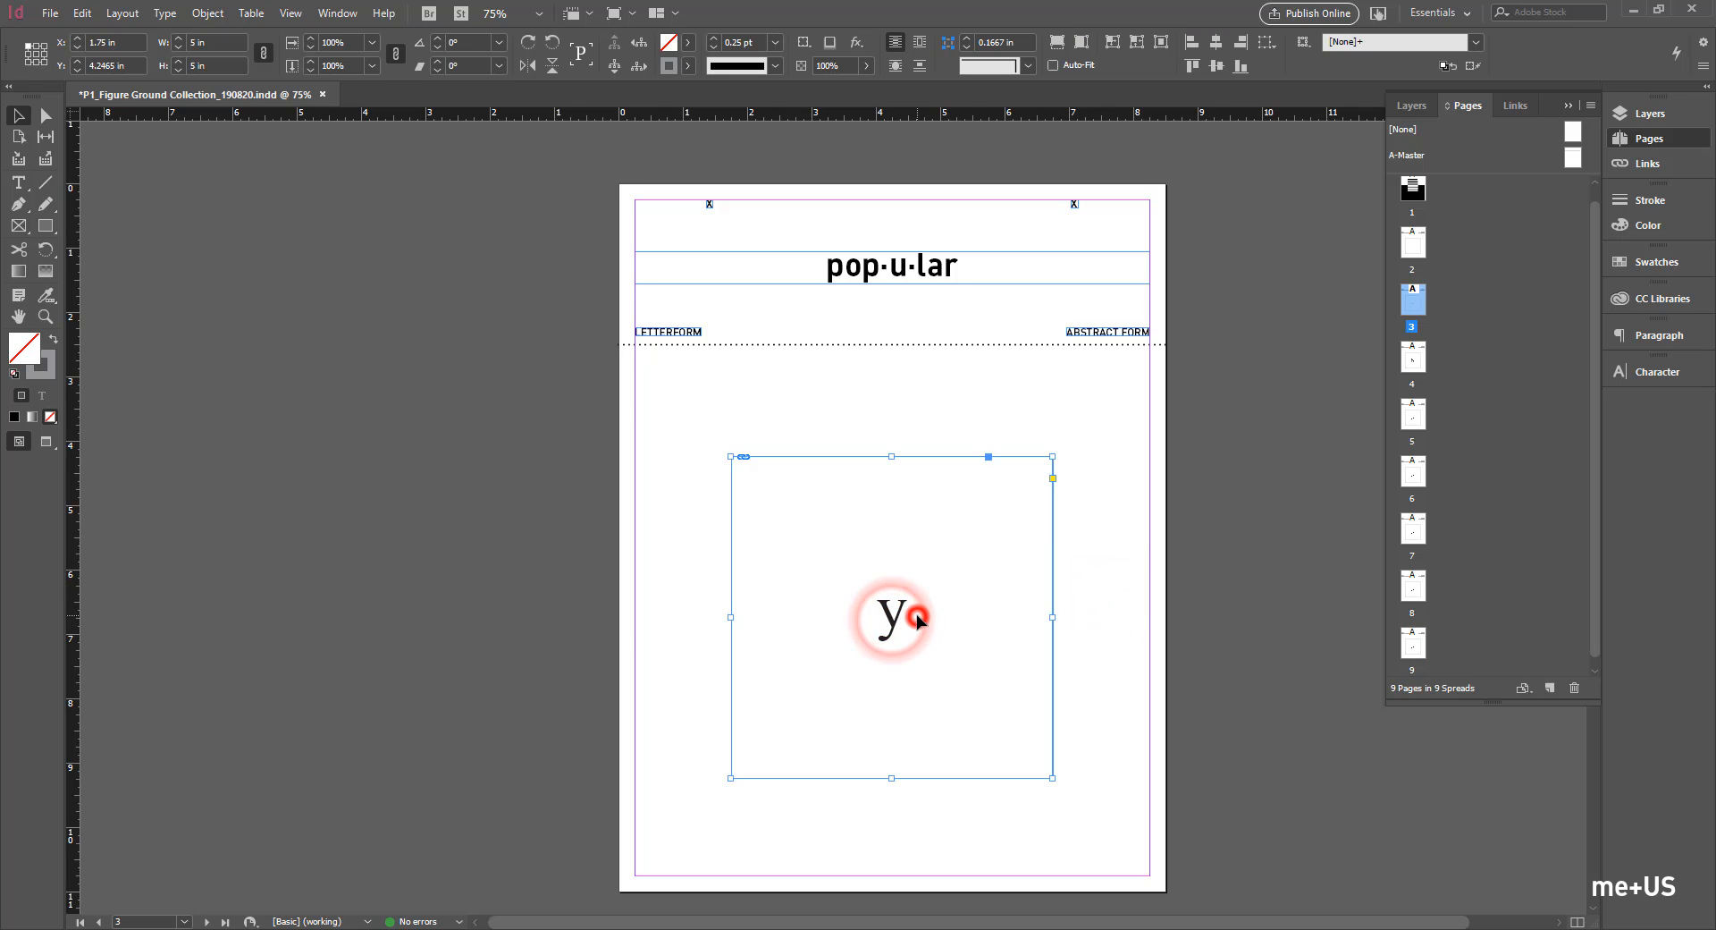
double_click(918, 616)
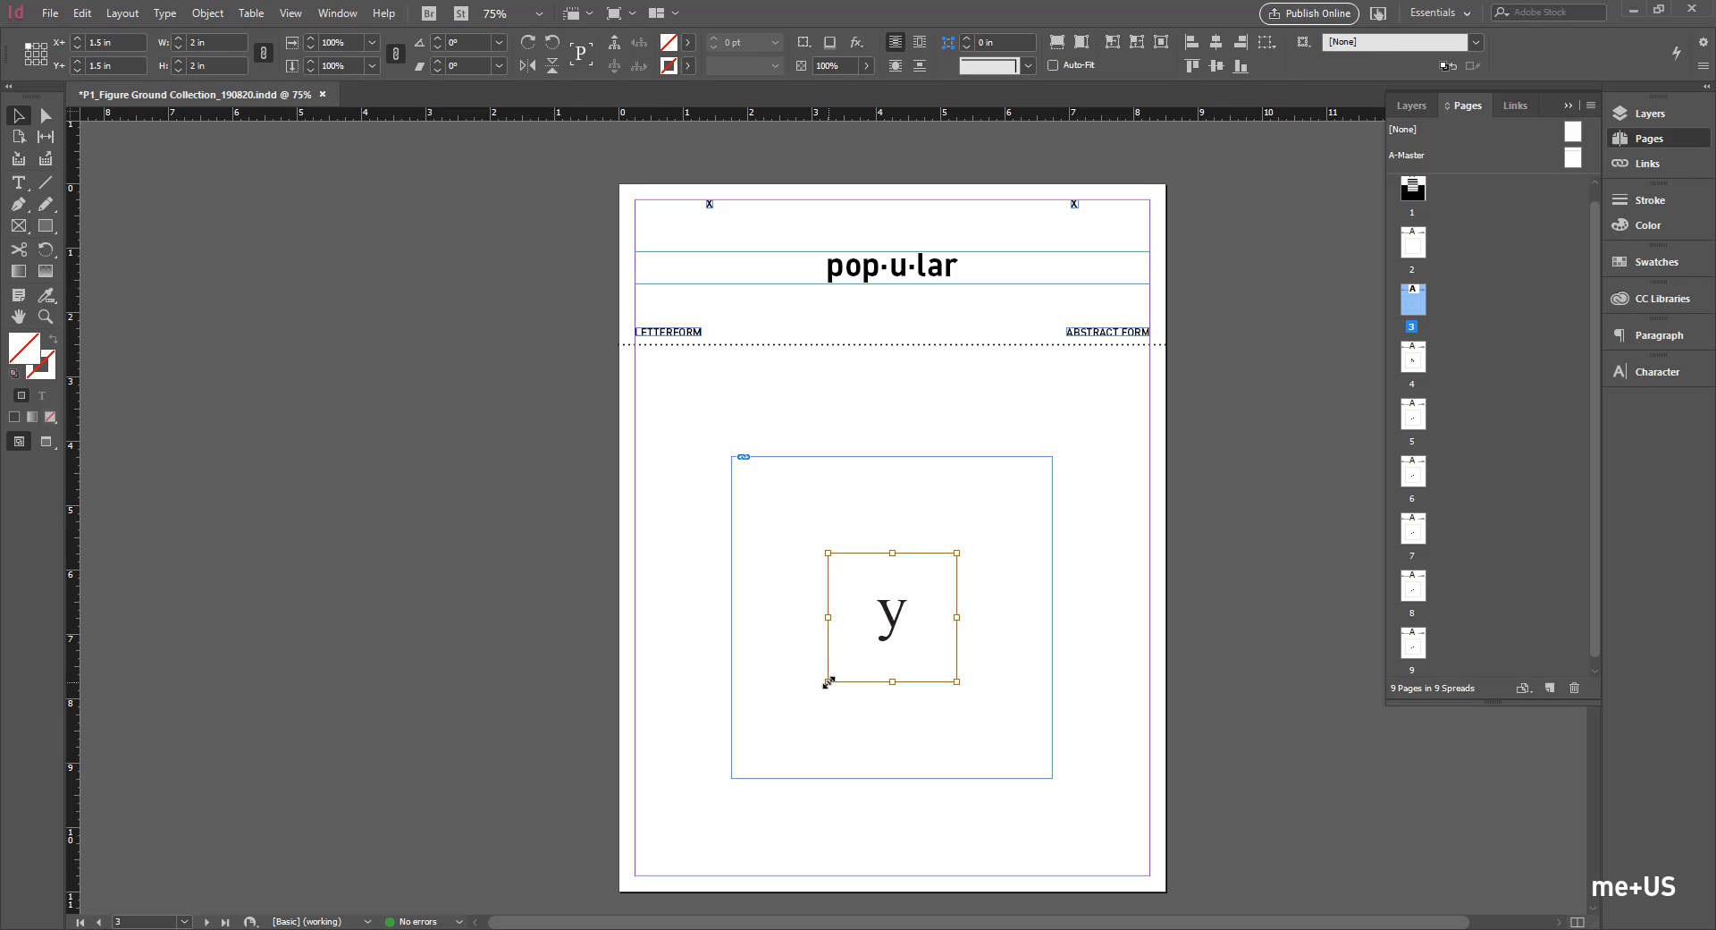
left_click_drag(828, 682, 730, 774)
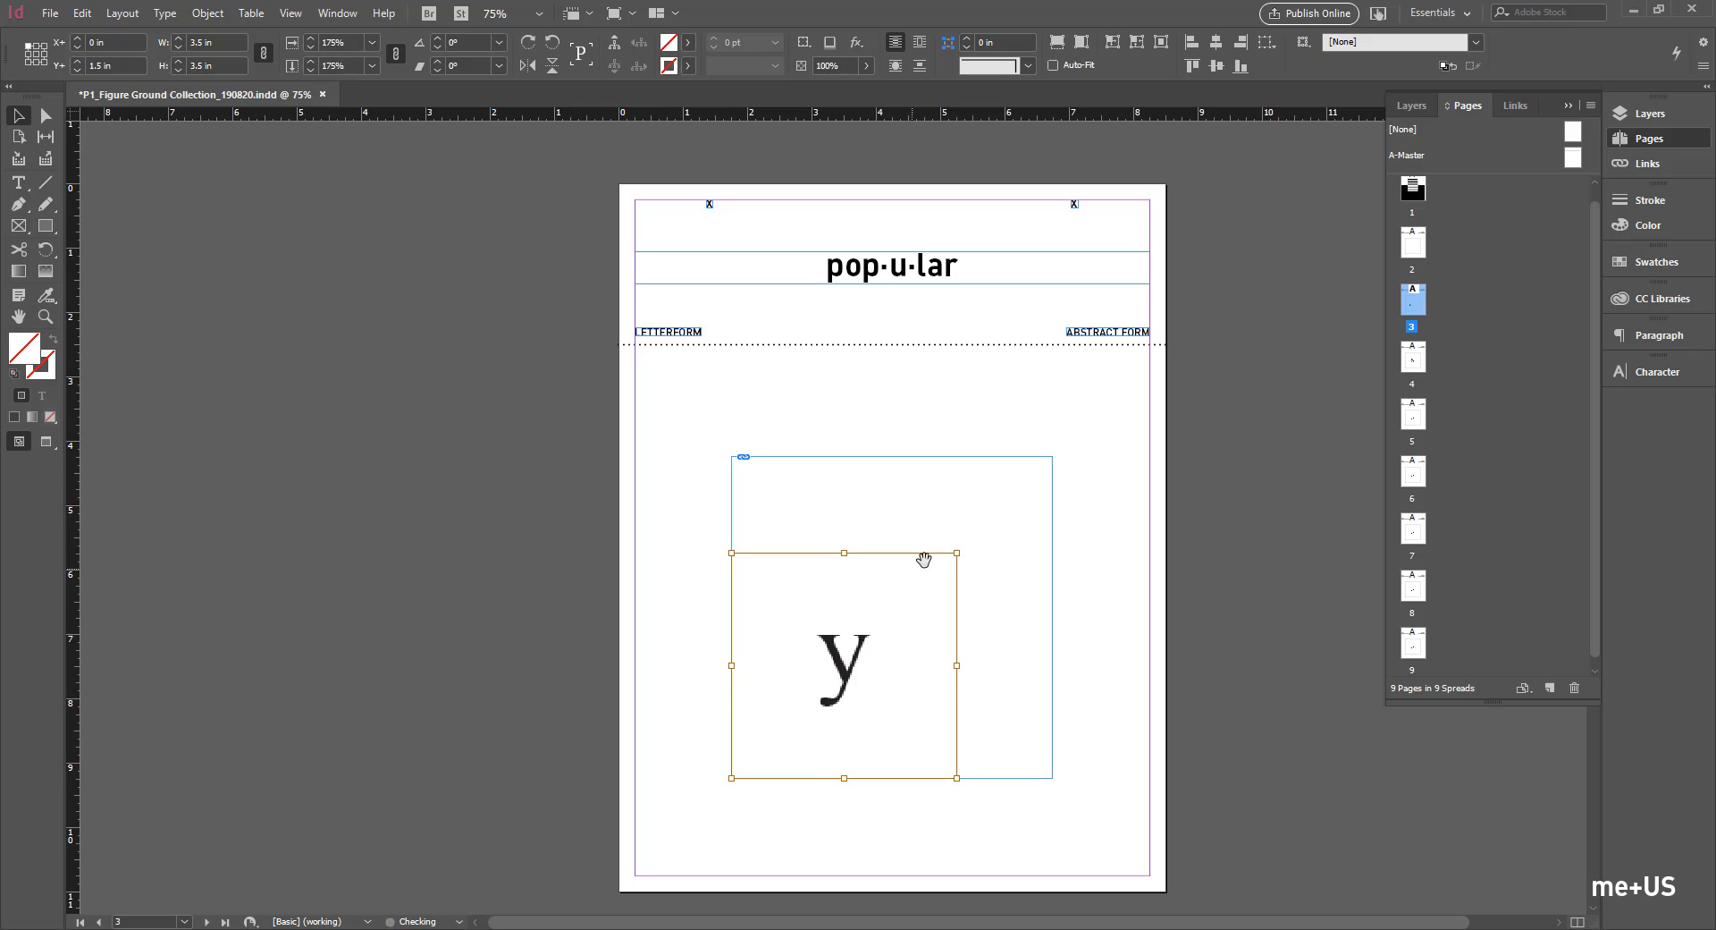
left_click_drag(955, 555, 1057, 459)
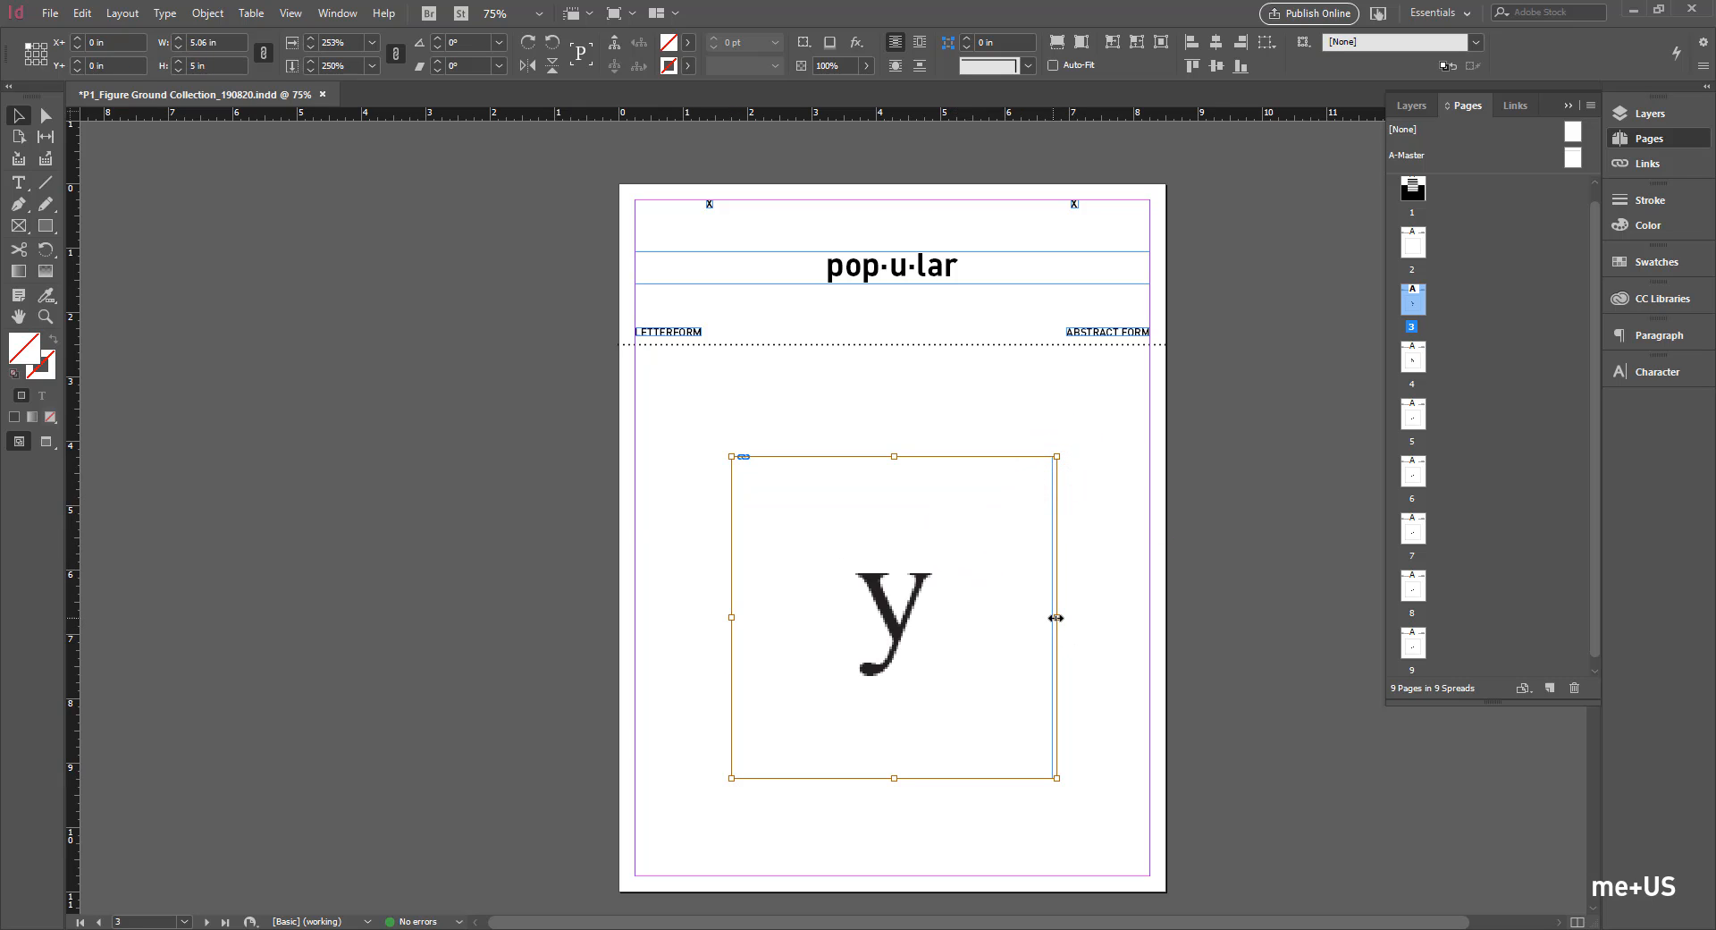
left_click_drag(1058, 617, 1051, 616)
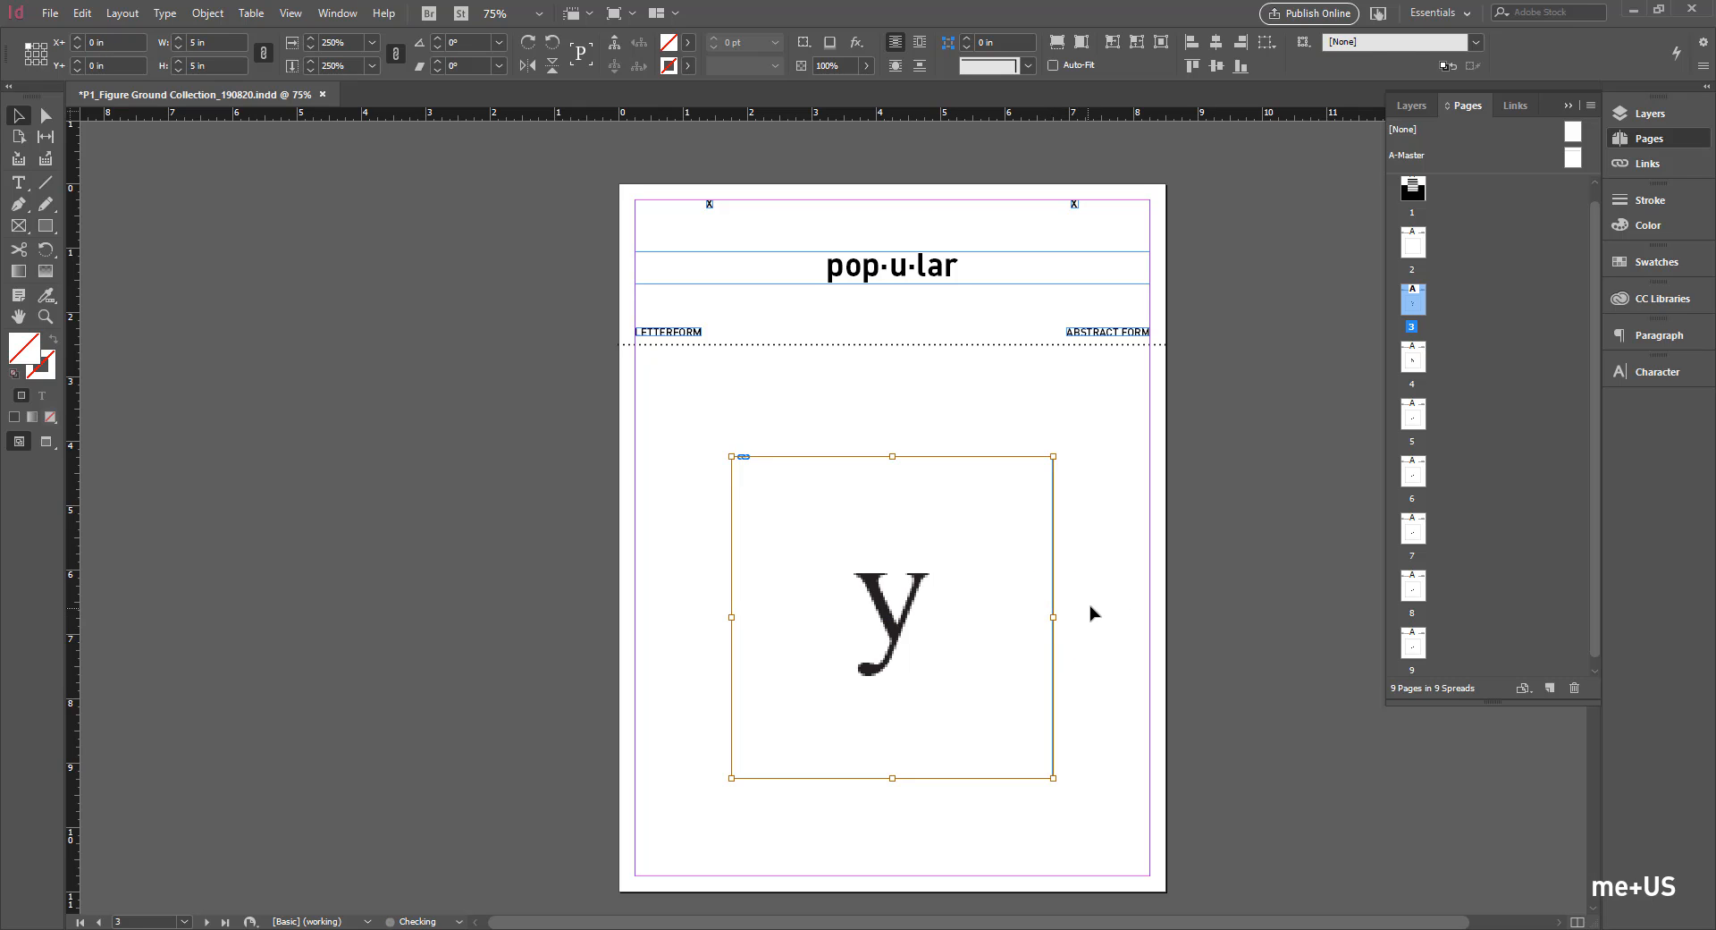
left_click(1092, 605)
Step: Fit the letterform b on page 4 proportionally to its square frame
scroll(1123, 575, "down", 5)
scroll(1115, 575, "up", 5)
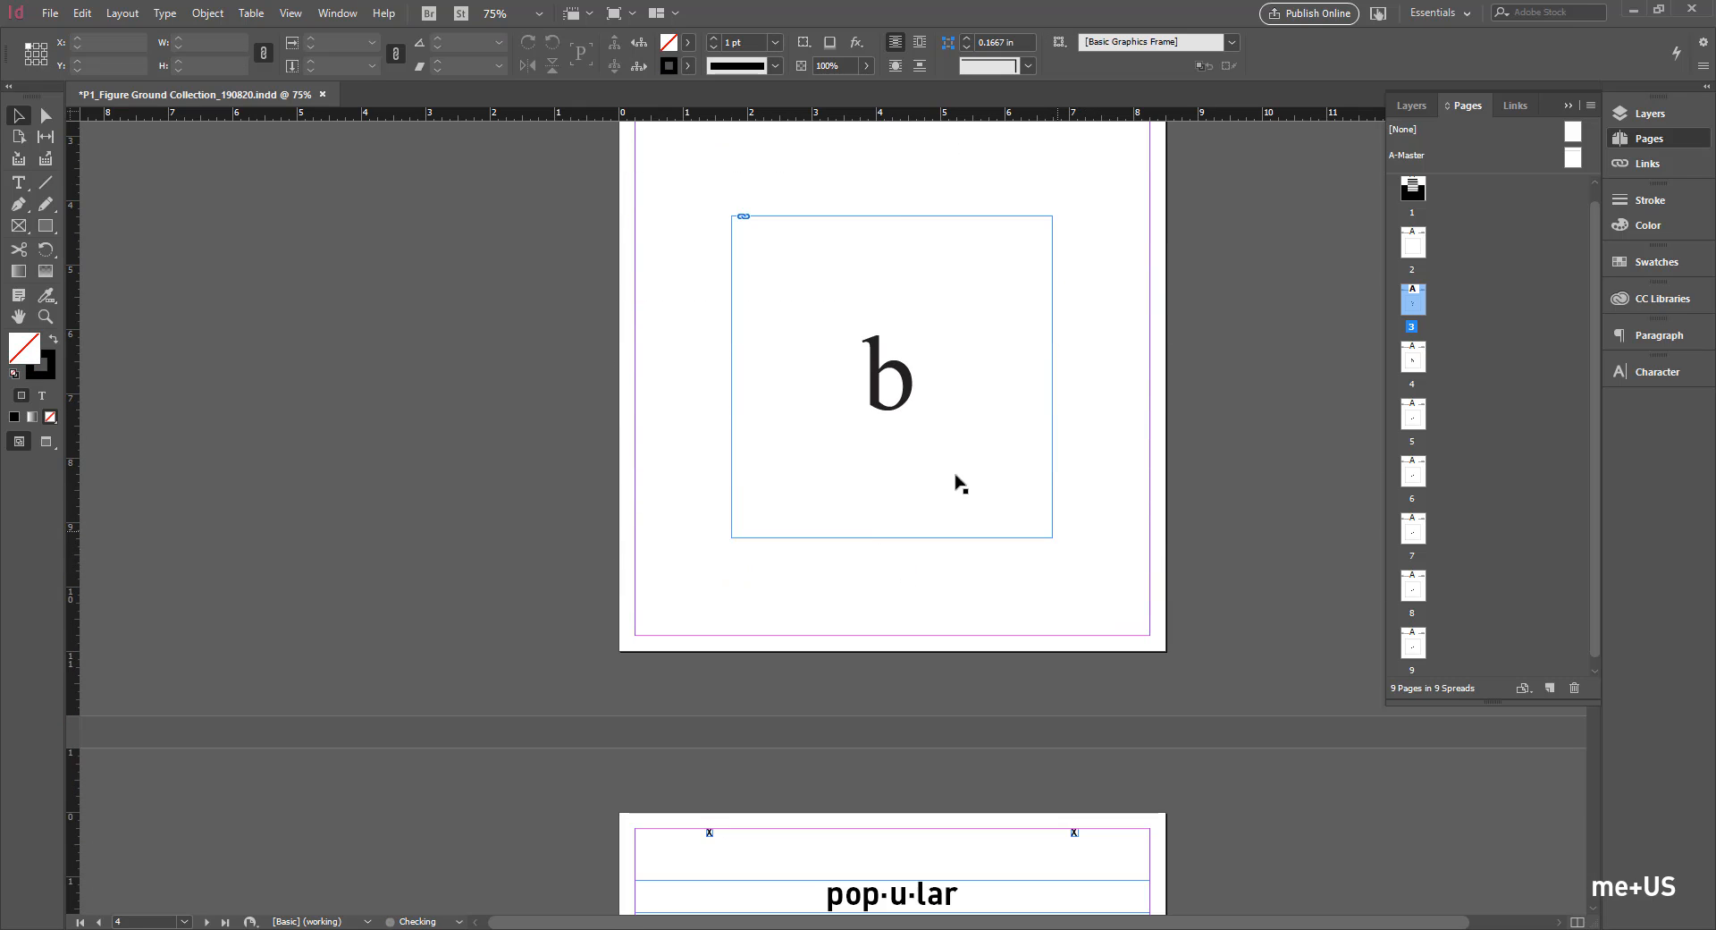
left_click(862, 387)
left_click(894, 371)
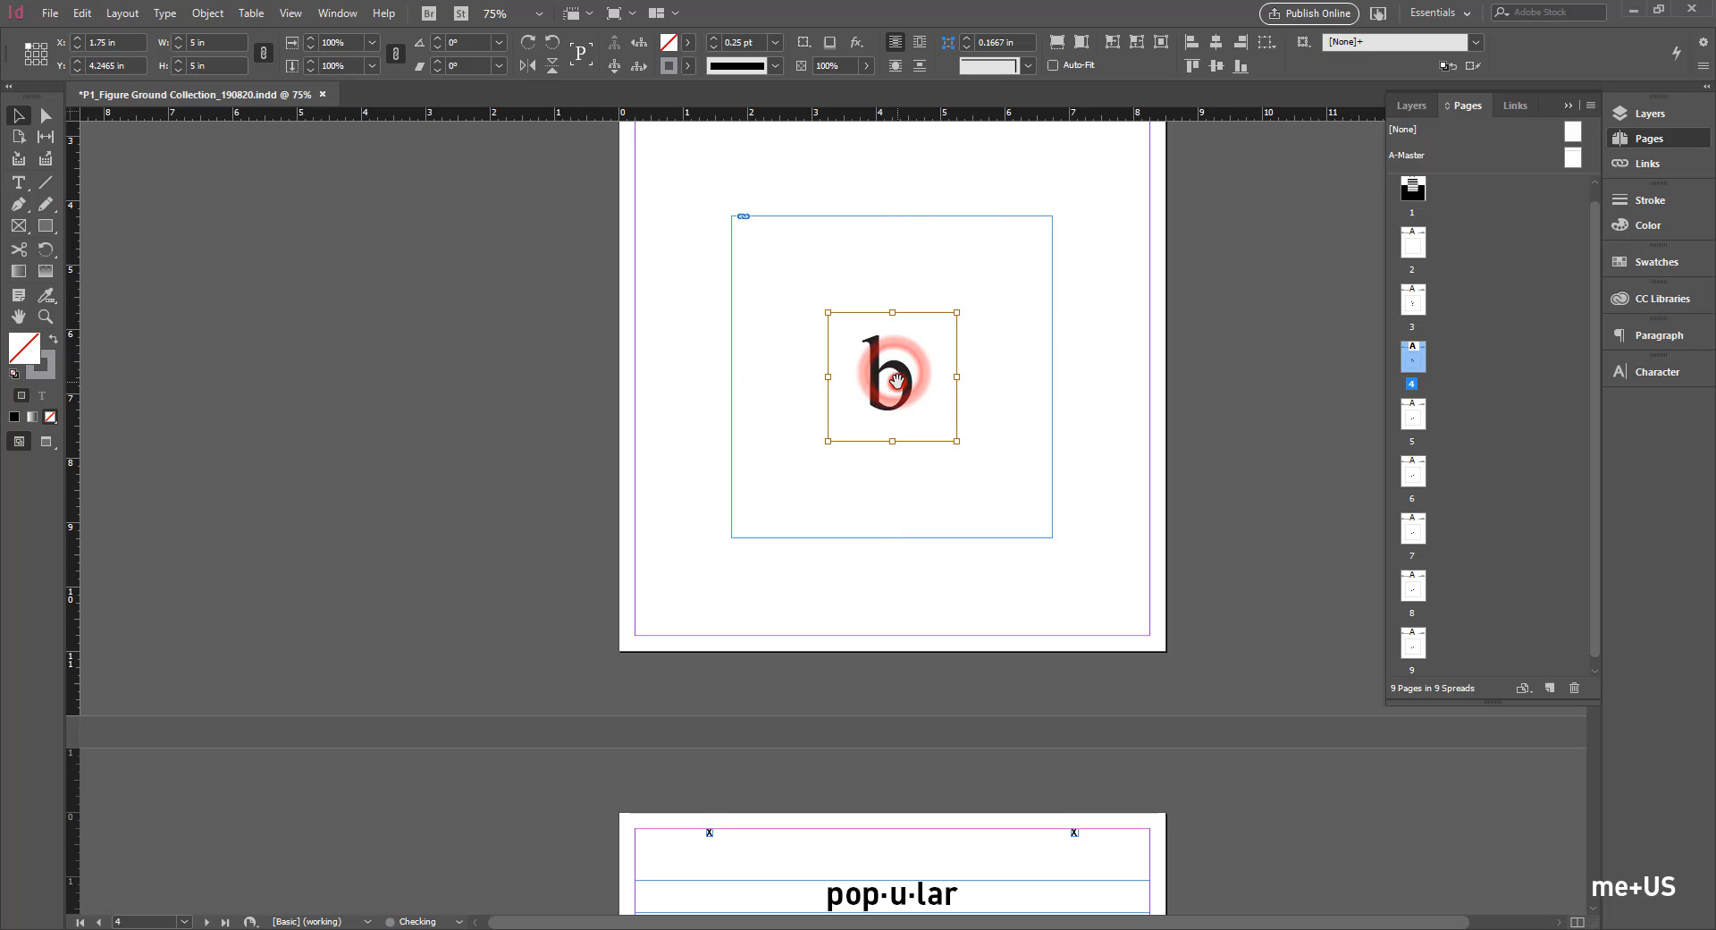
left_click(1106, 370)
left_click(874, 381)
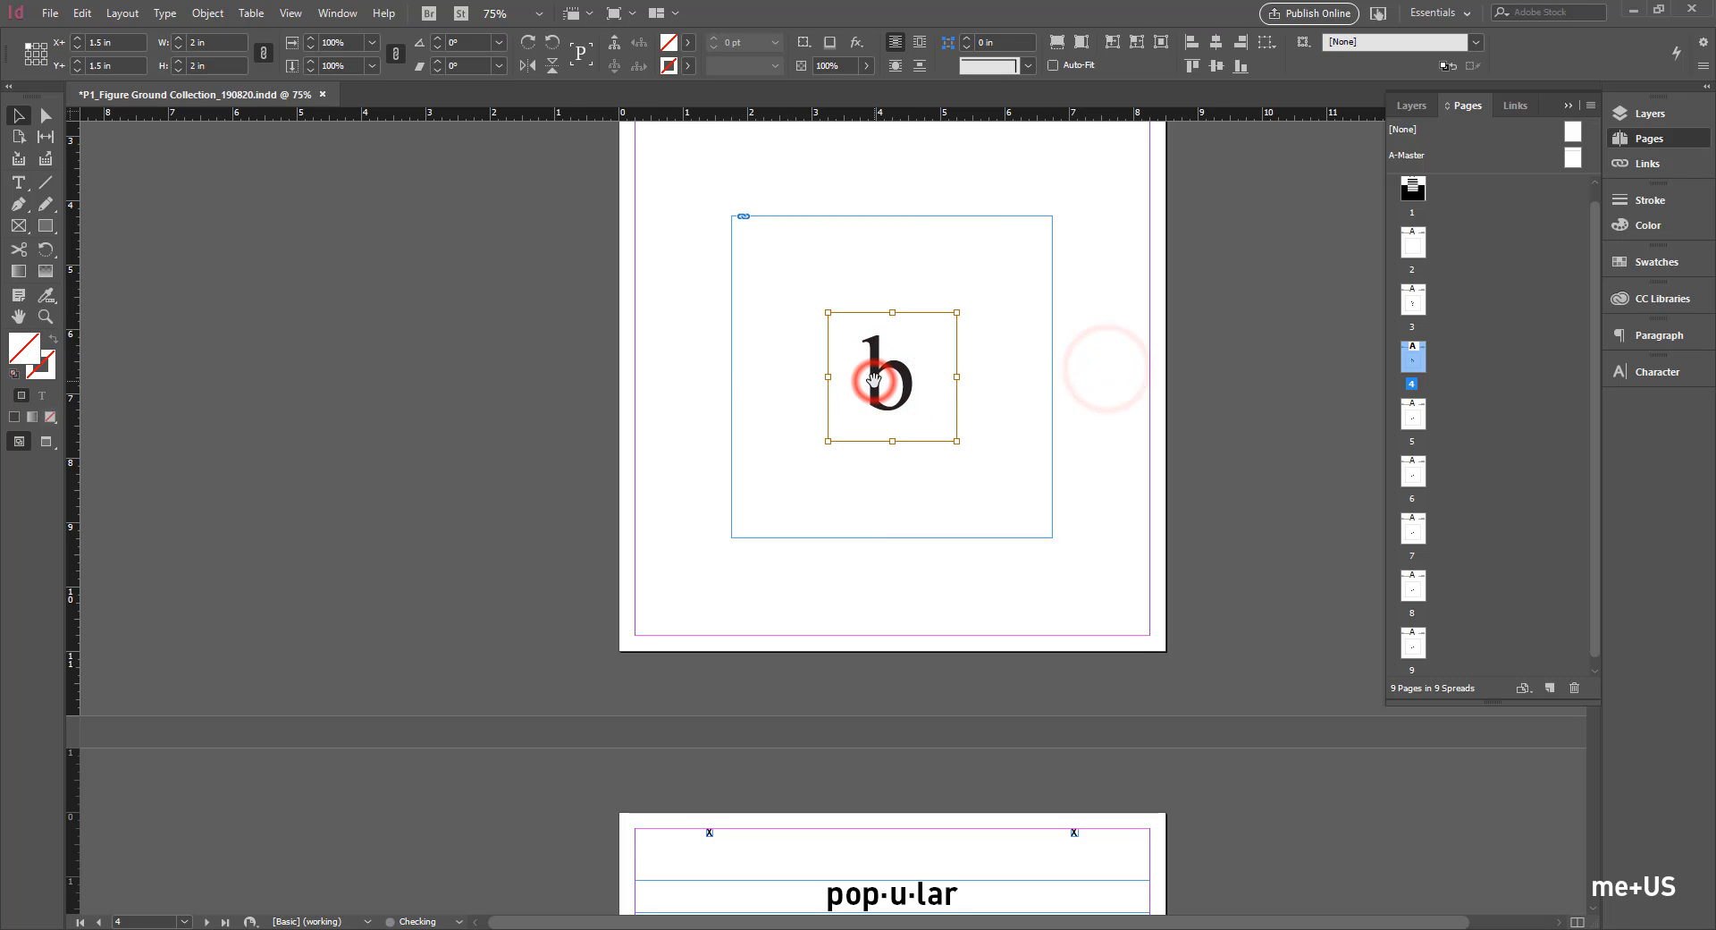
right_click(874, 382)
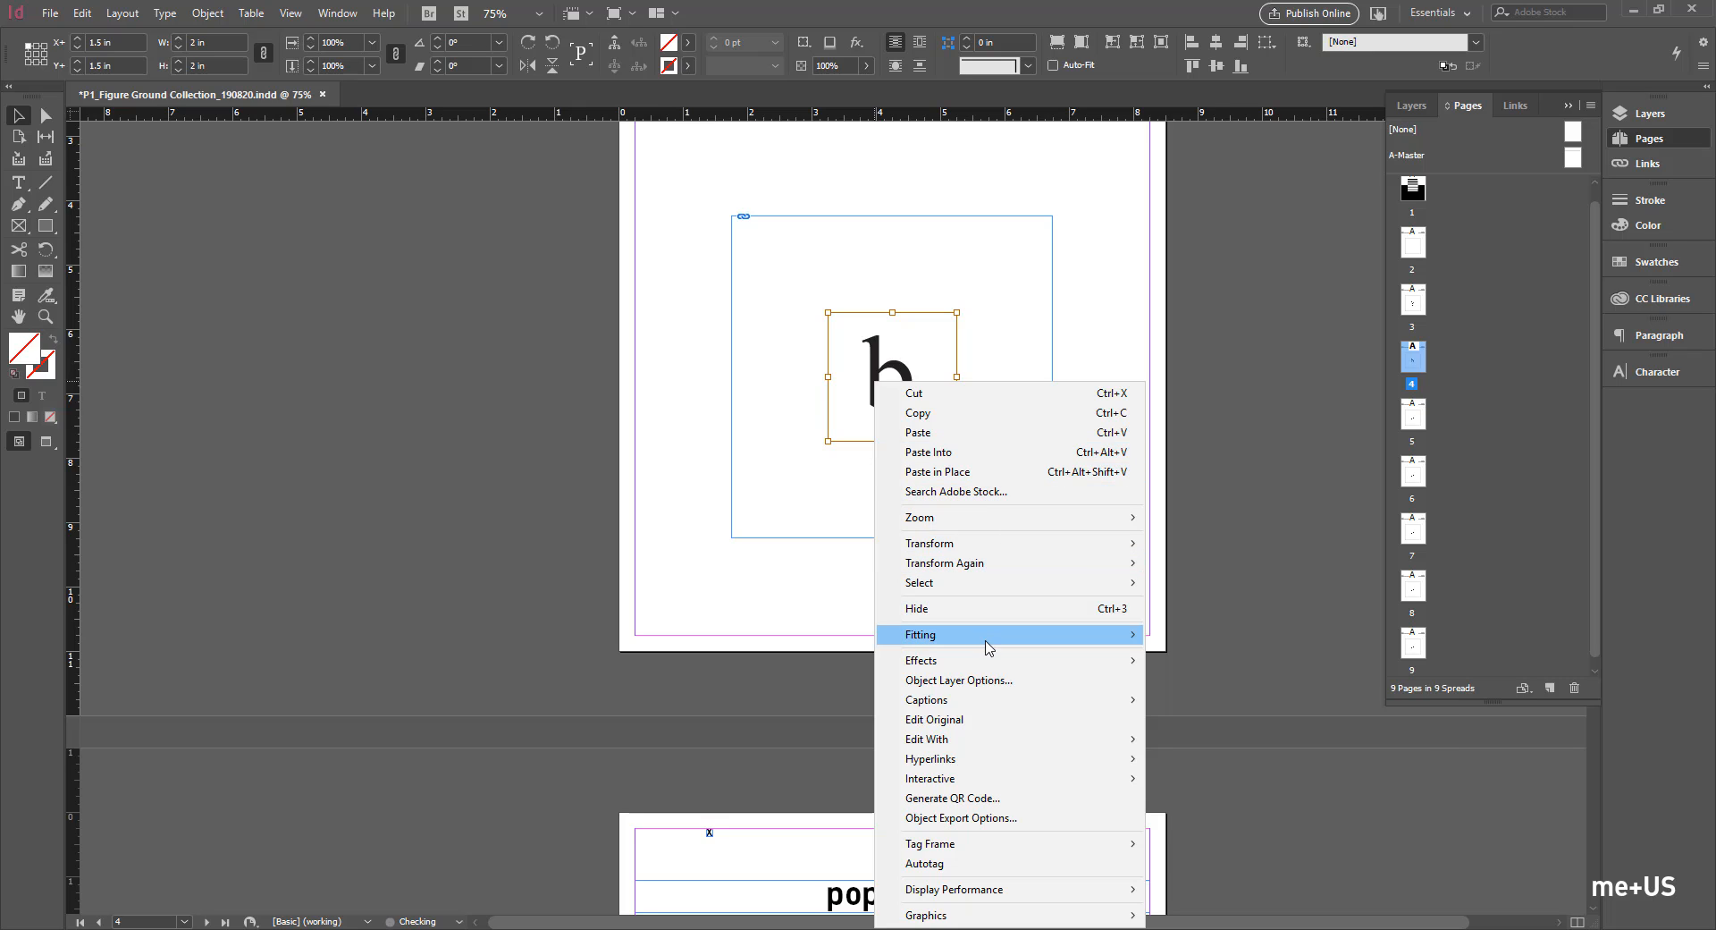
mouse_move(985, 648)
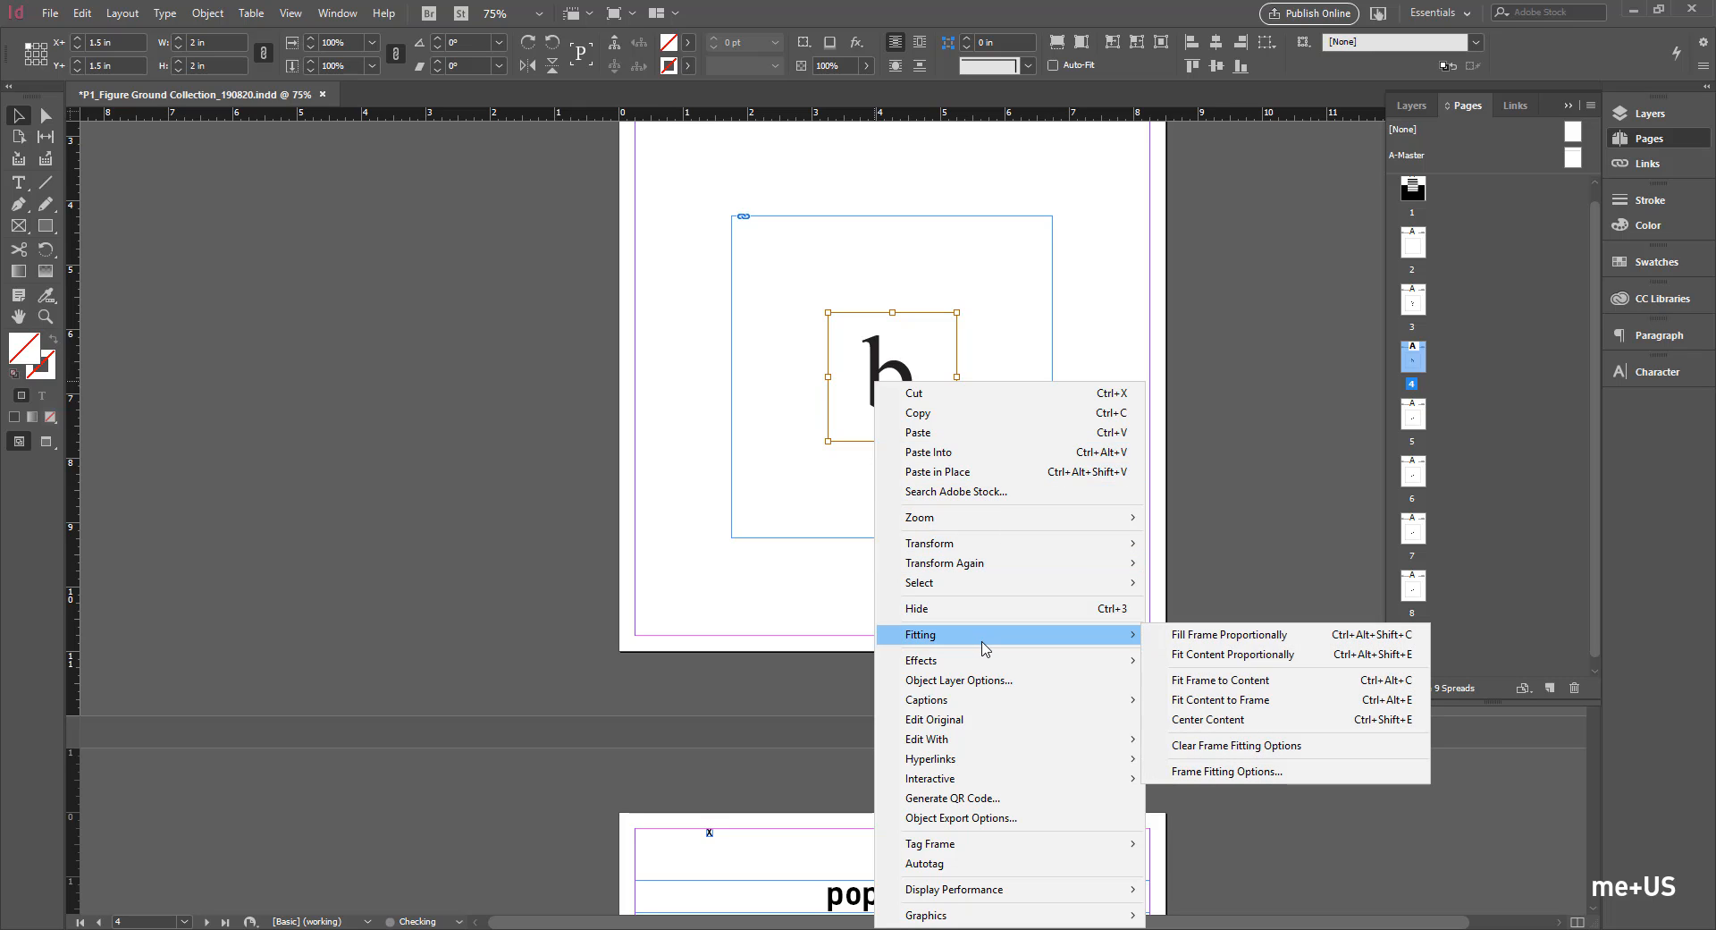
left_click(1279, 656)
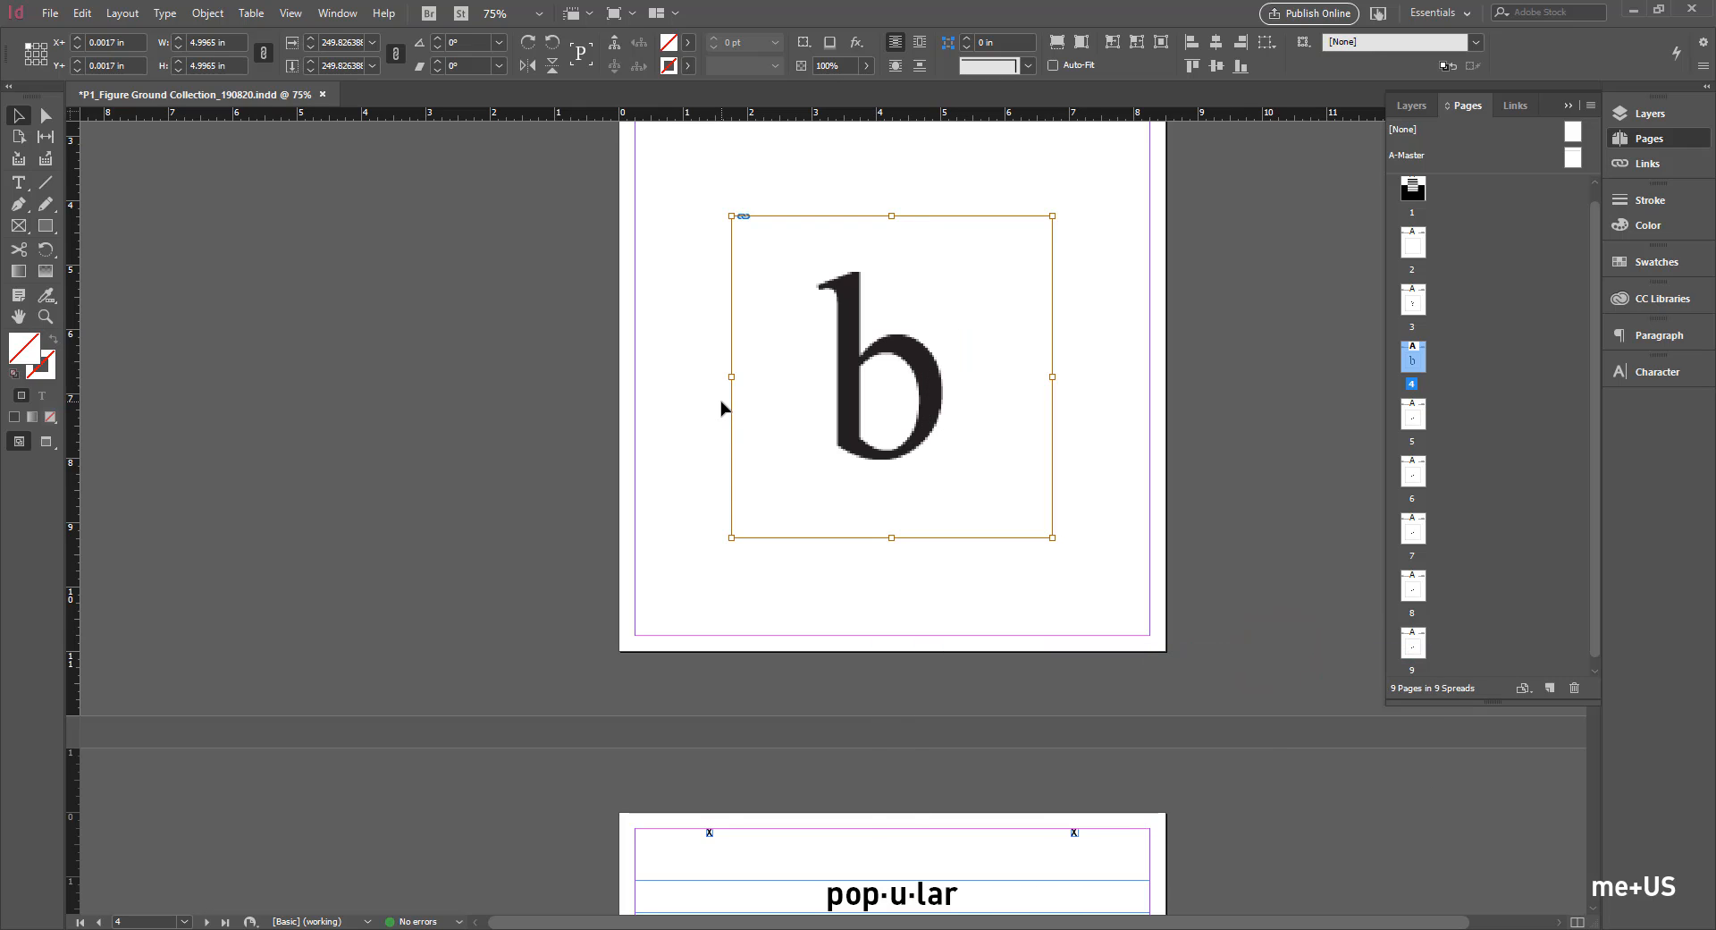
left_click(594, 488)
Step: Fit the letterform A on page 5 proportionally to its square frame
scroll(778, 448, "down", 6)
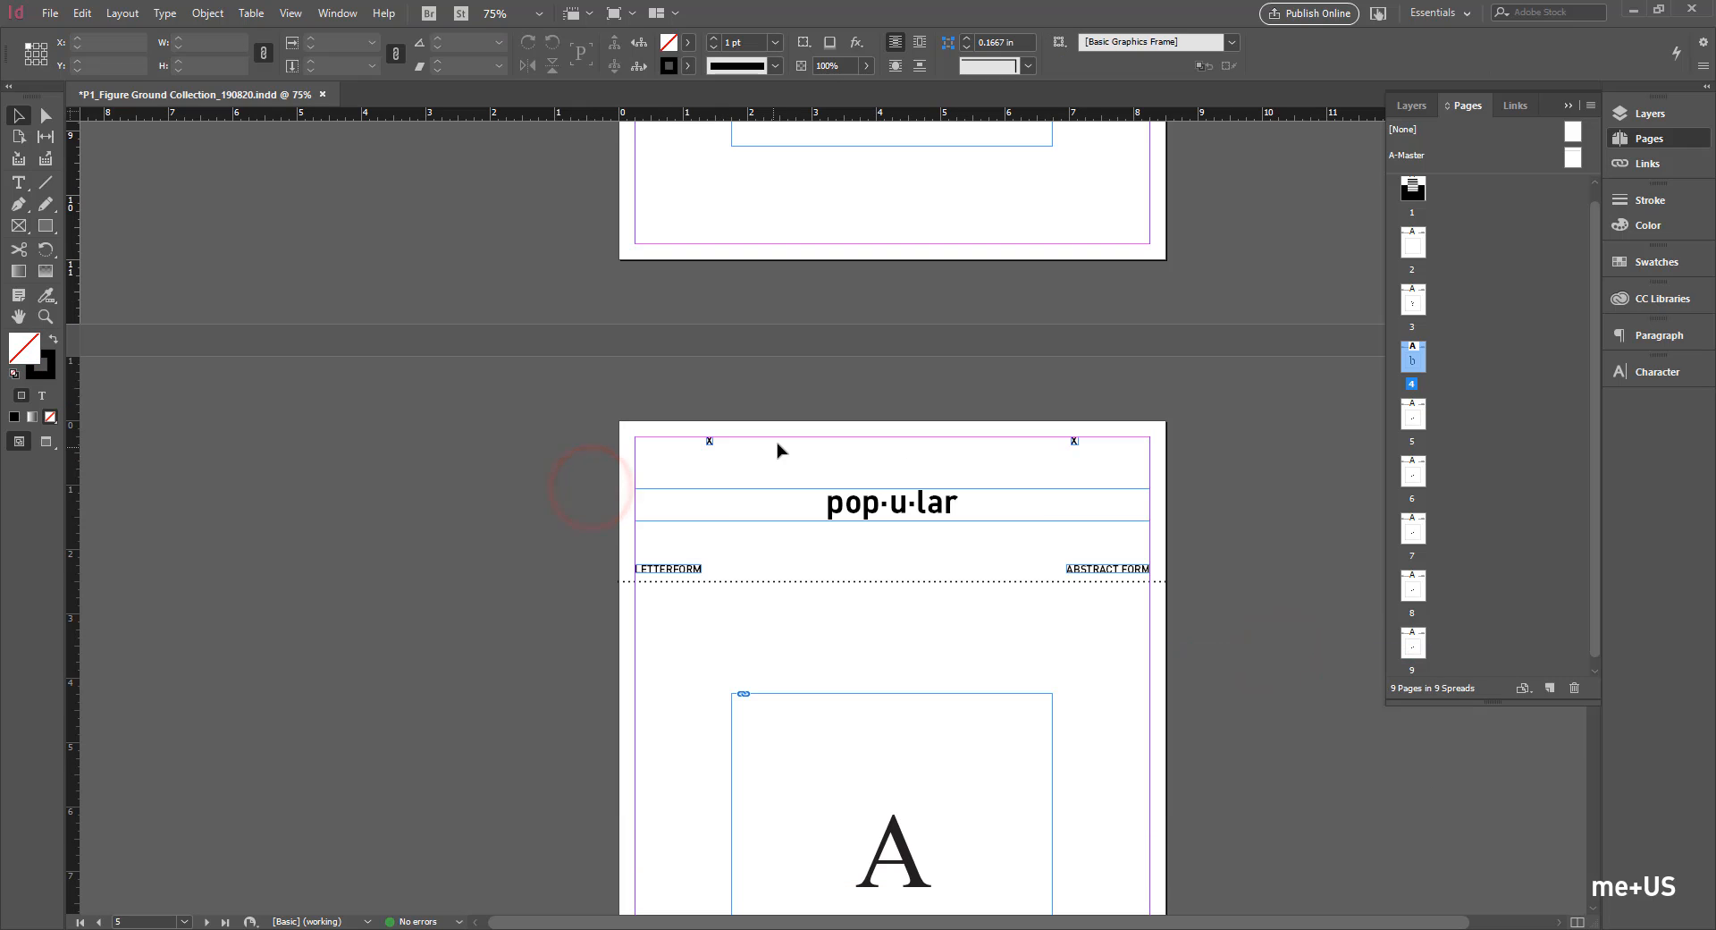
left_click(885, 590)
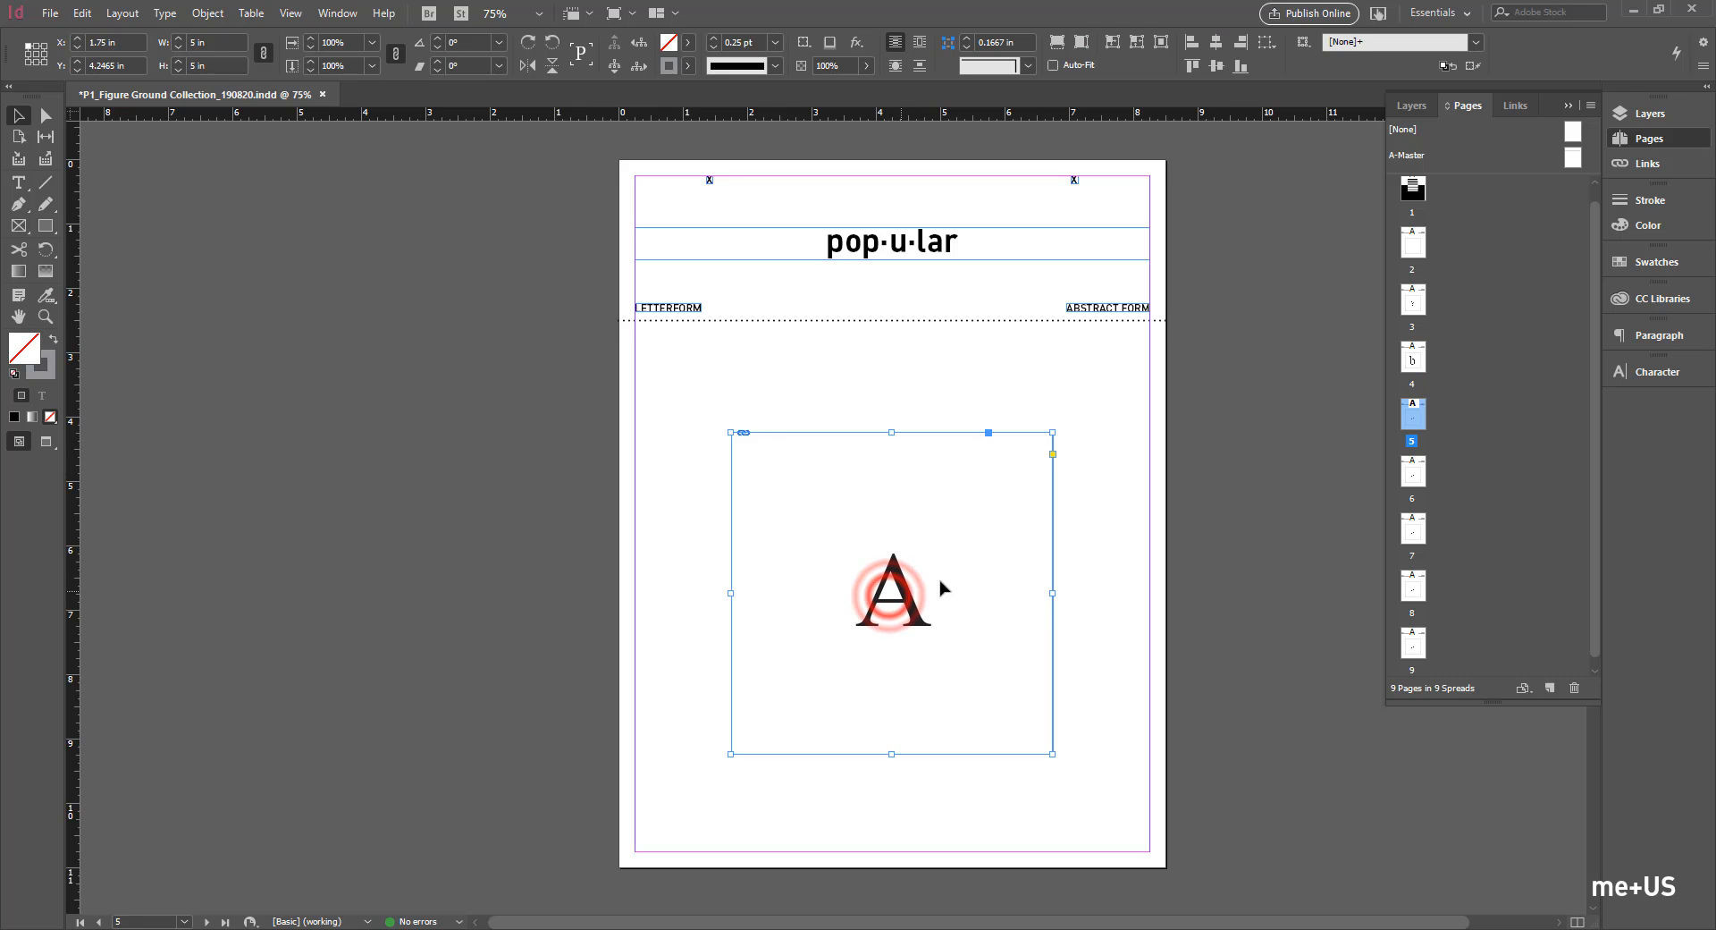
left_click(907, 587)
left_click(1088, 579)
left_click(953, 591)
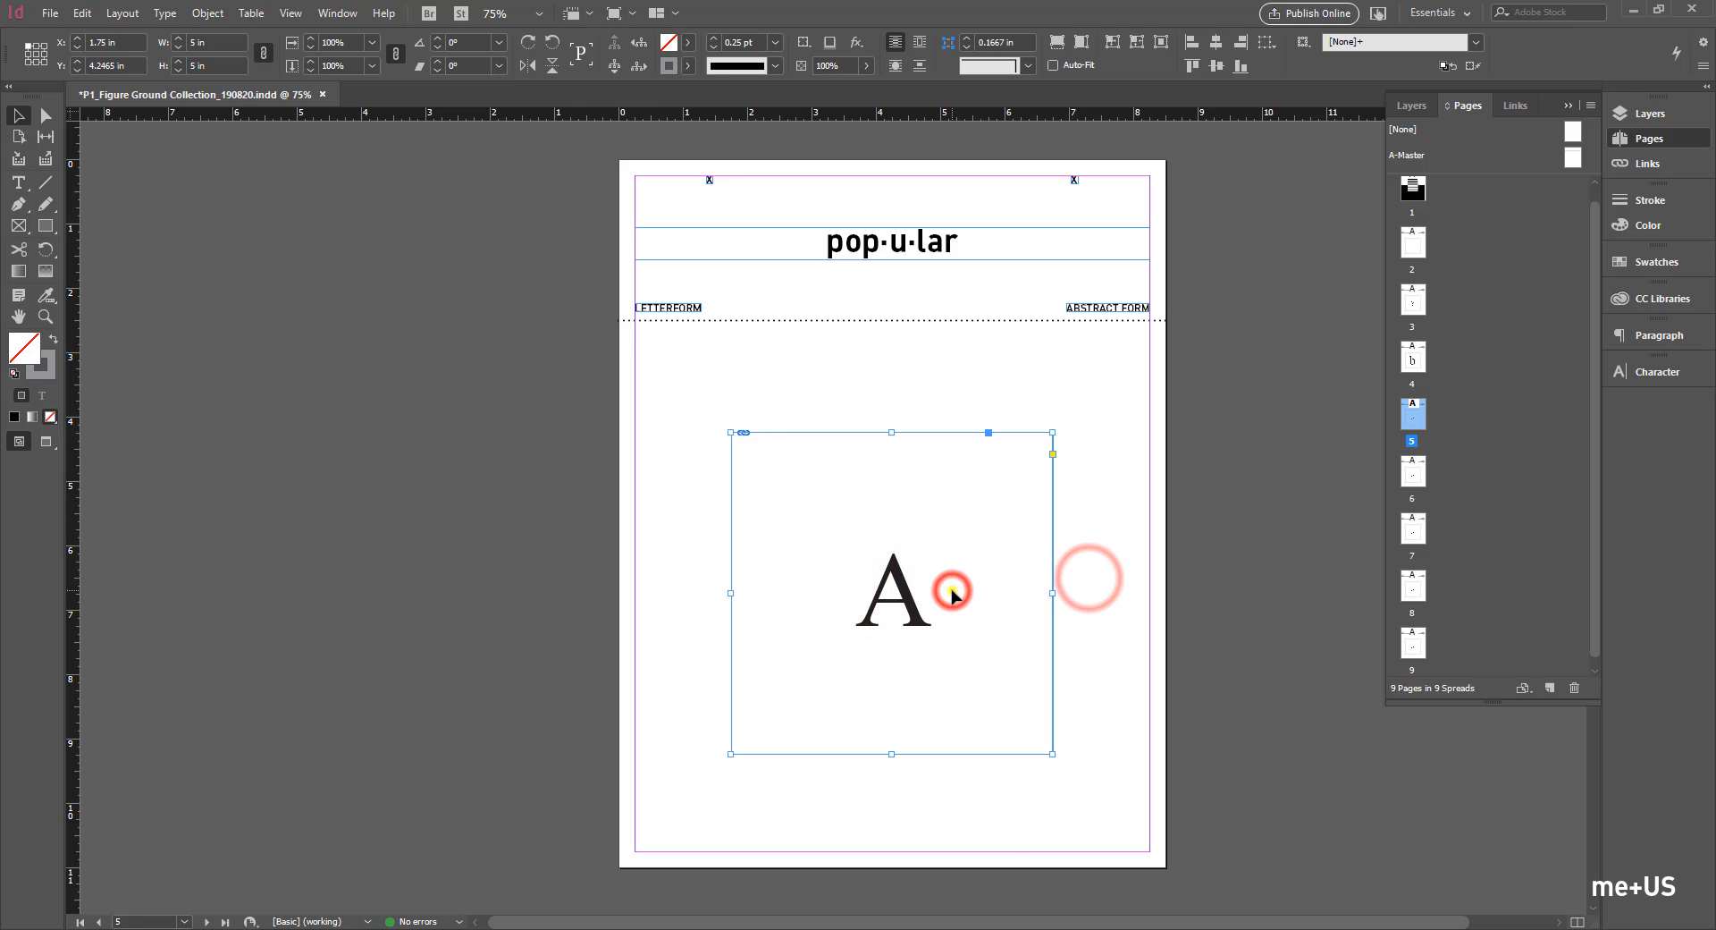
right_click(953, 591)
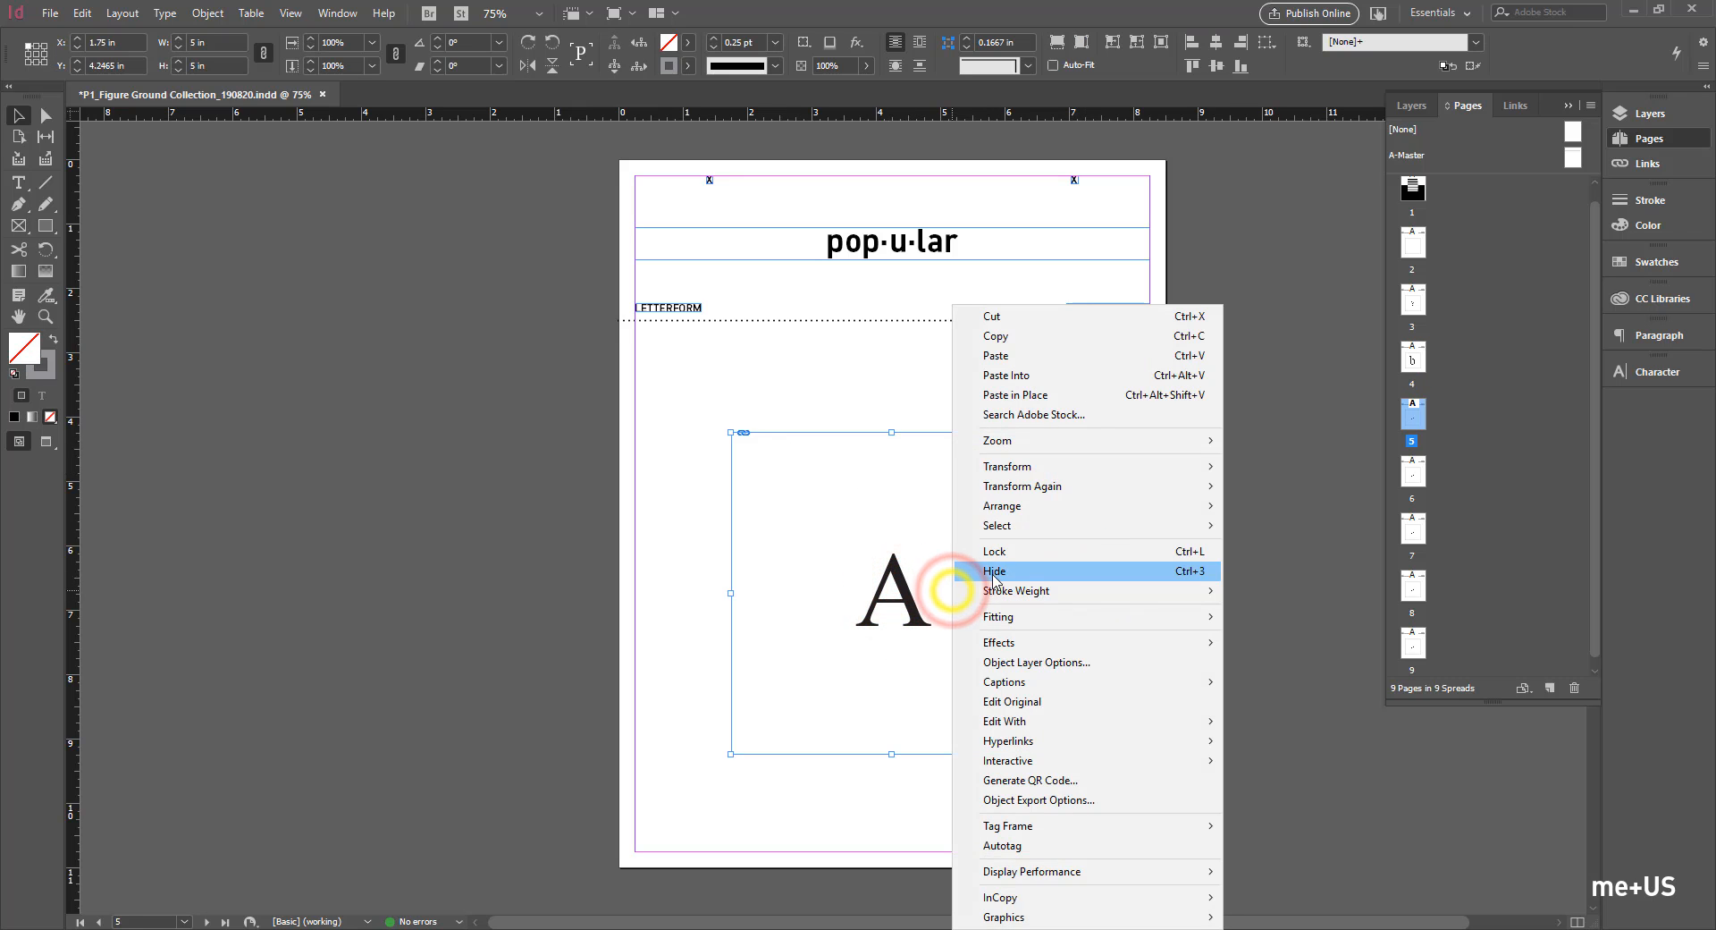
left_click(1030, 626)
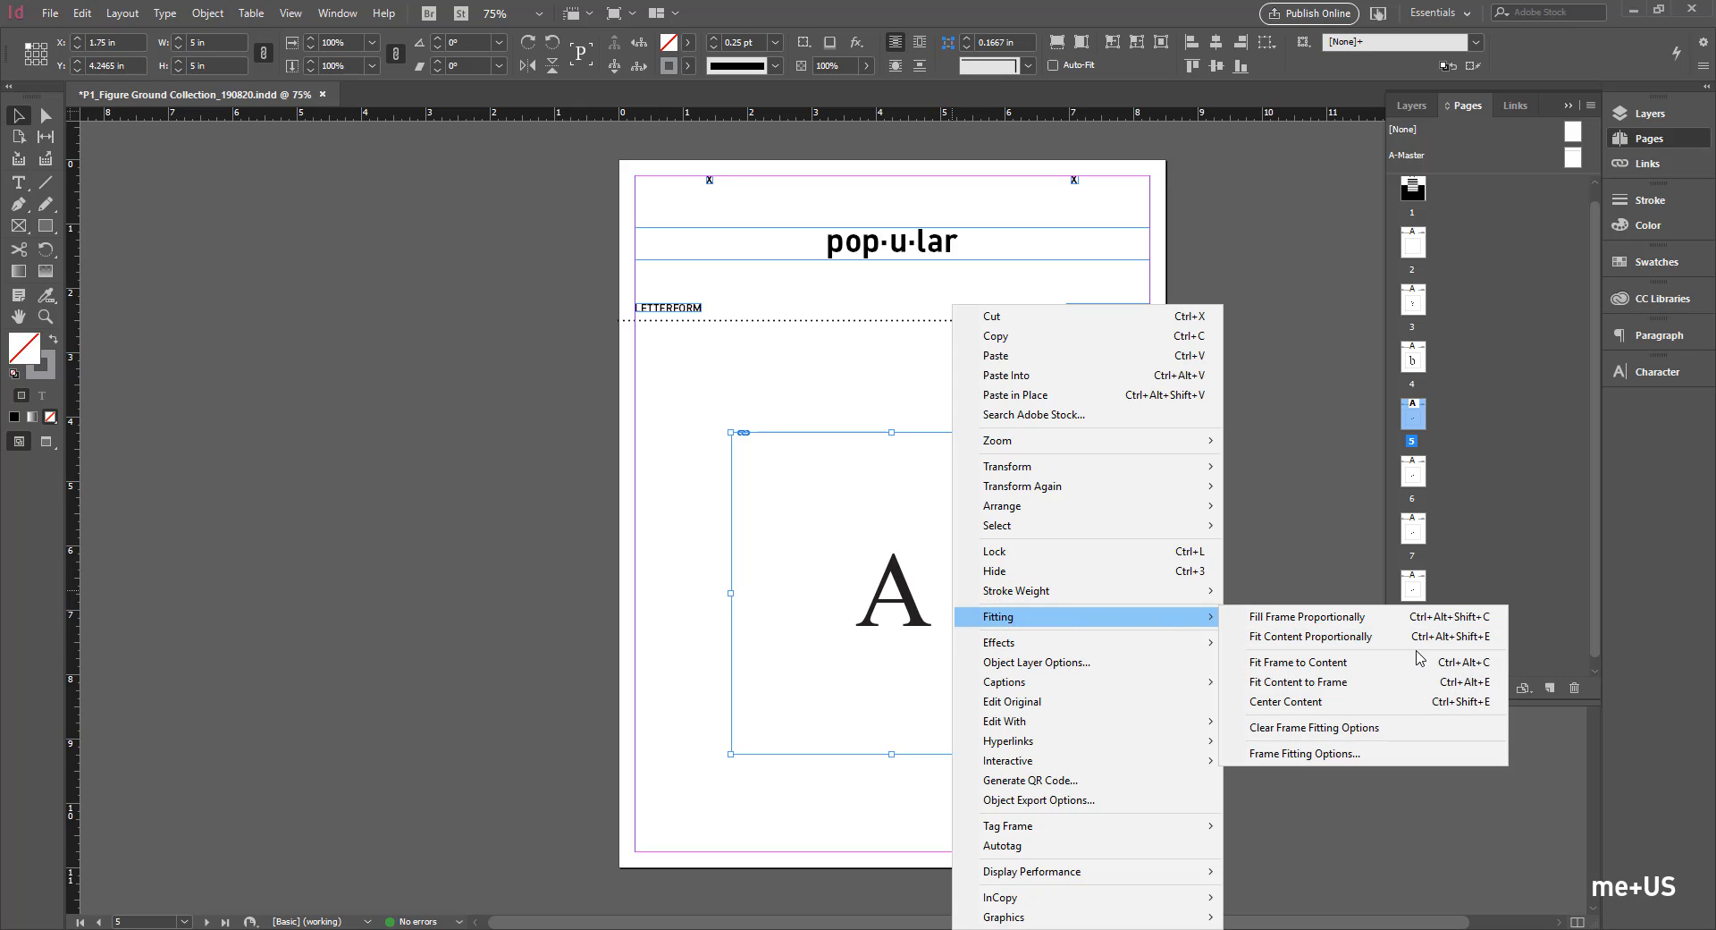
left_click(1347, 475)
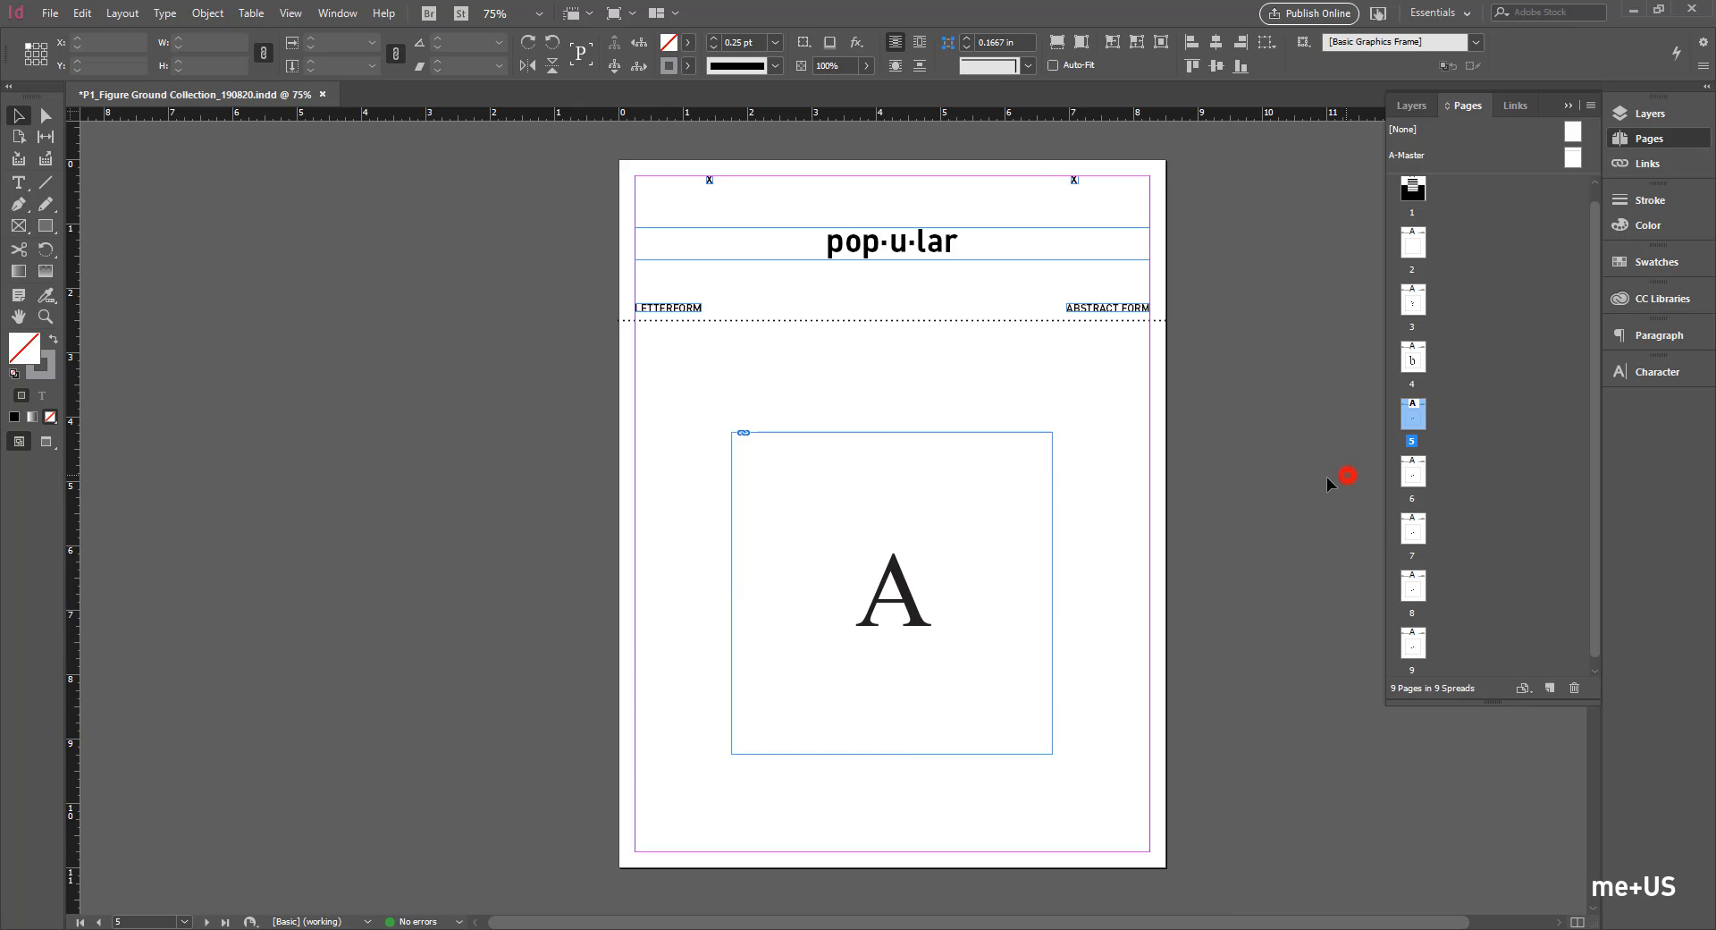
left_click(918, 601)
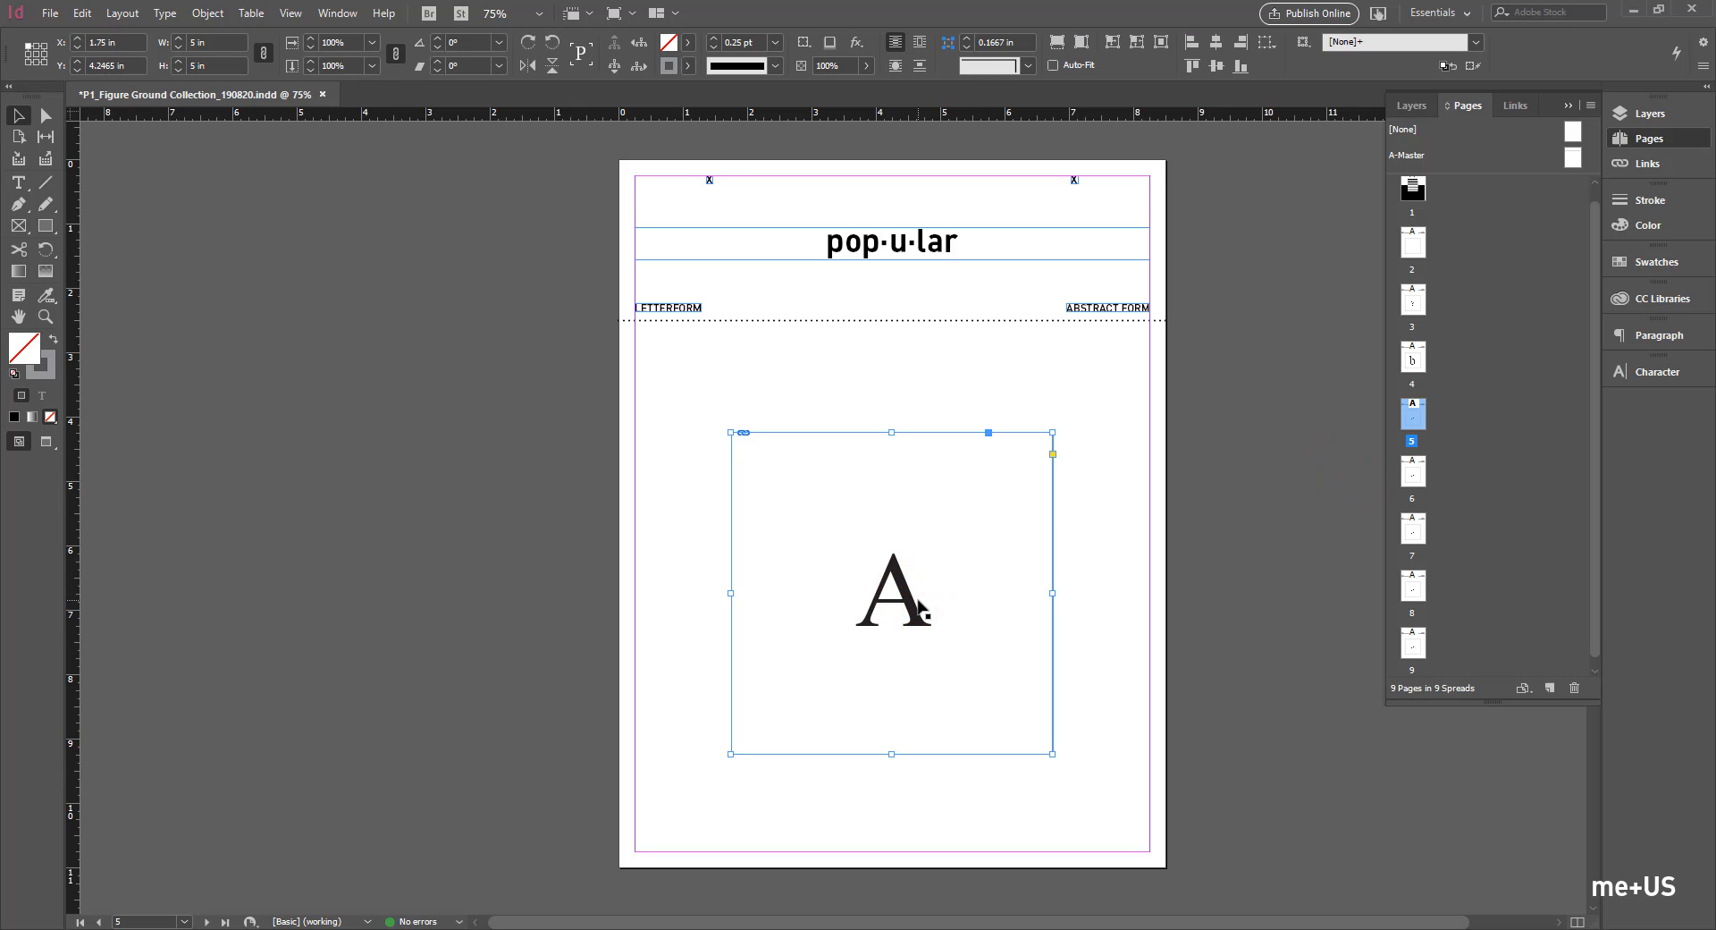
Step: Fit the A letterforms on pages 6 to 9 proportionally to their square frames, one page after another
scroll(918, 611, "down", 8)
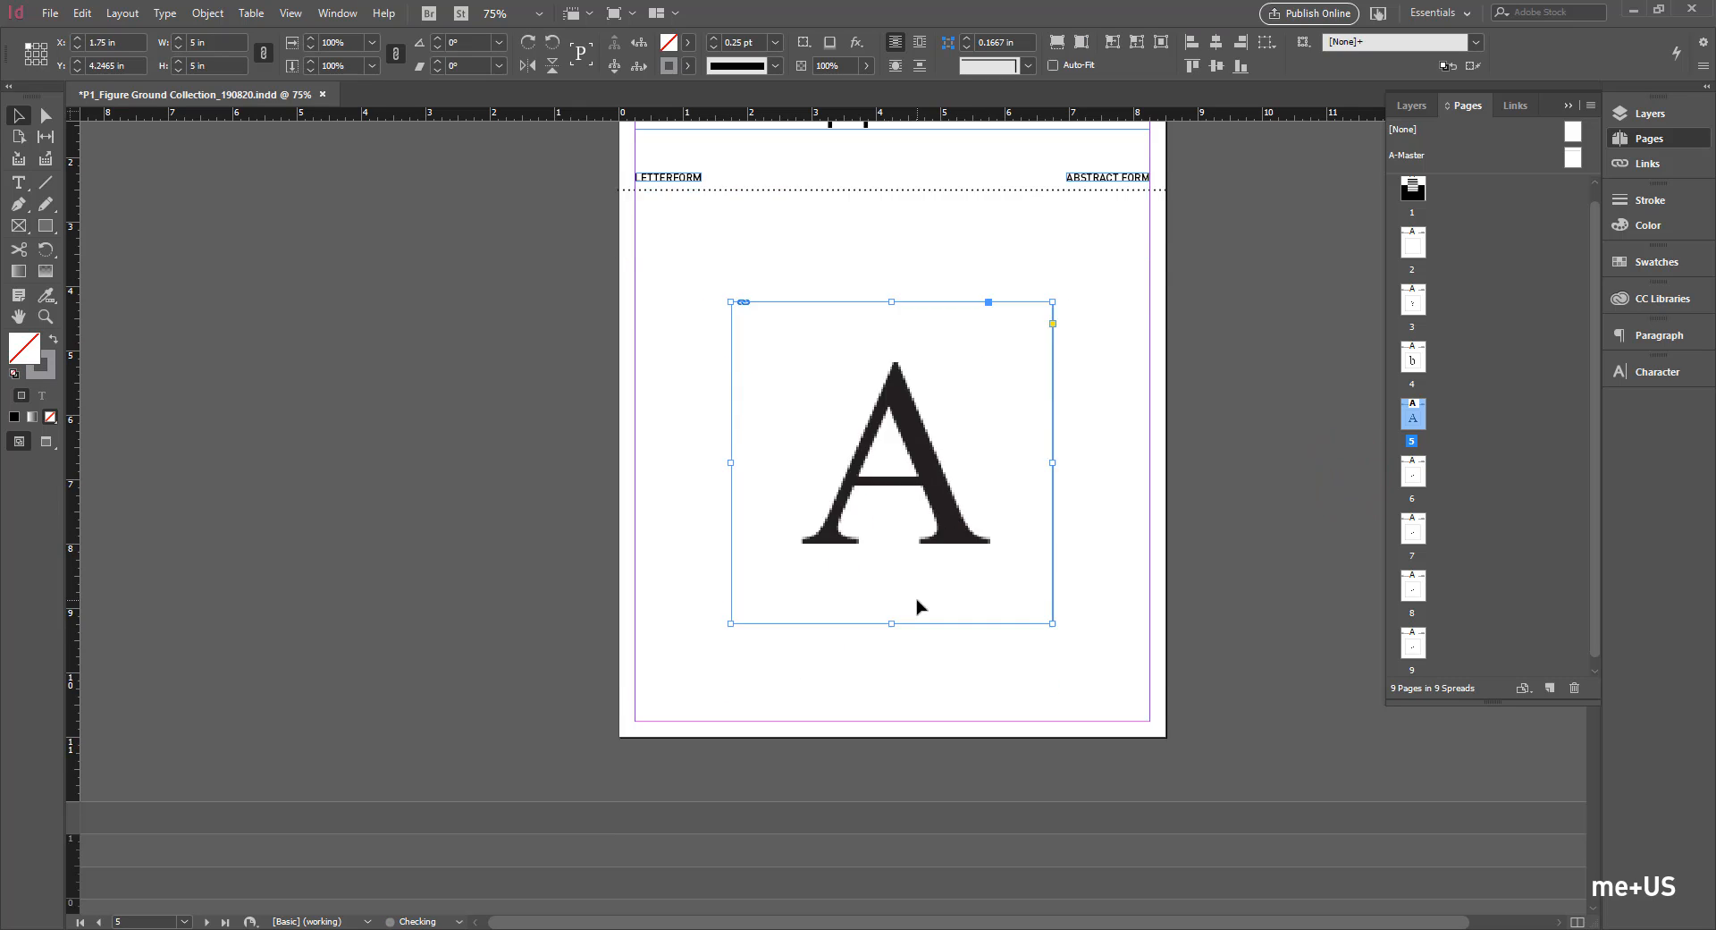
left_click(918, 616)
scroll(913, 572, "down", 7)
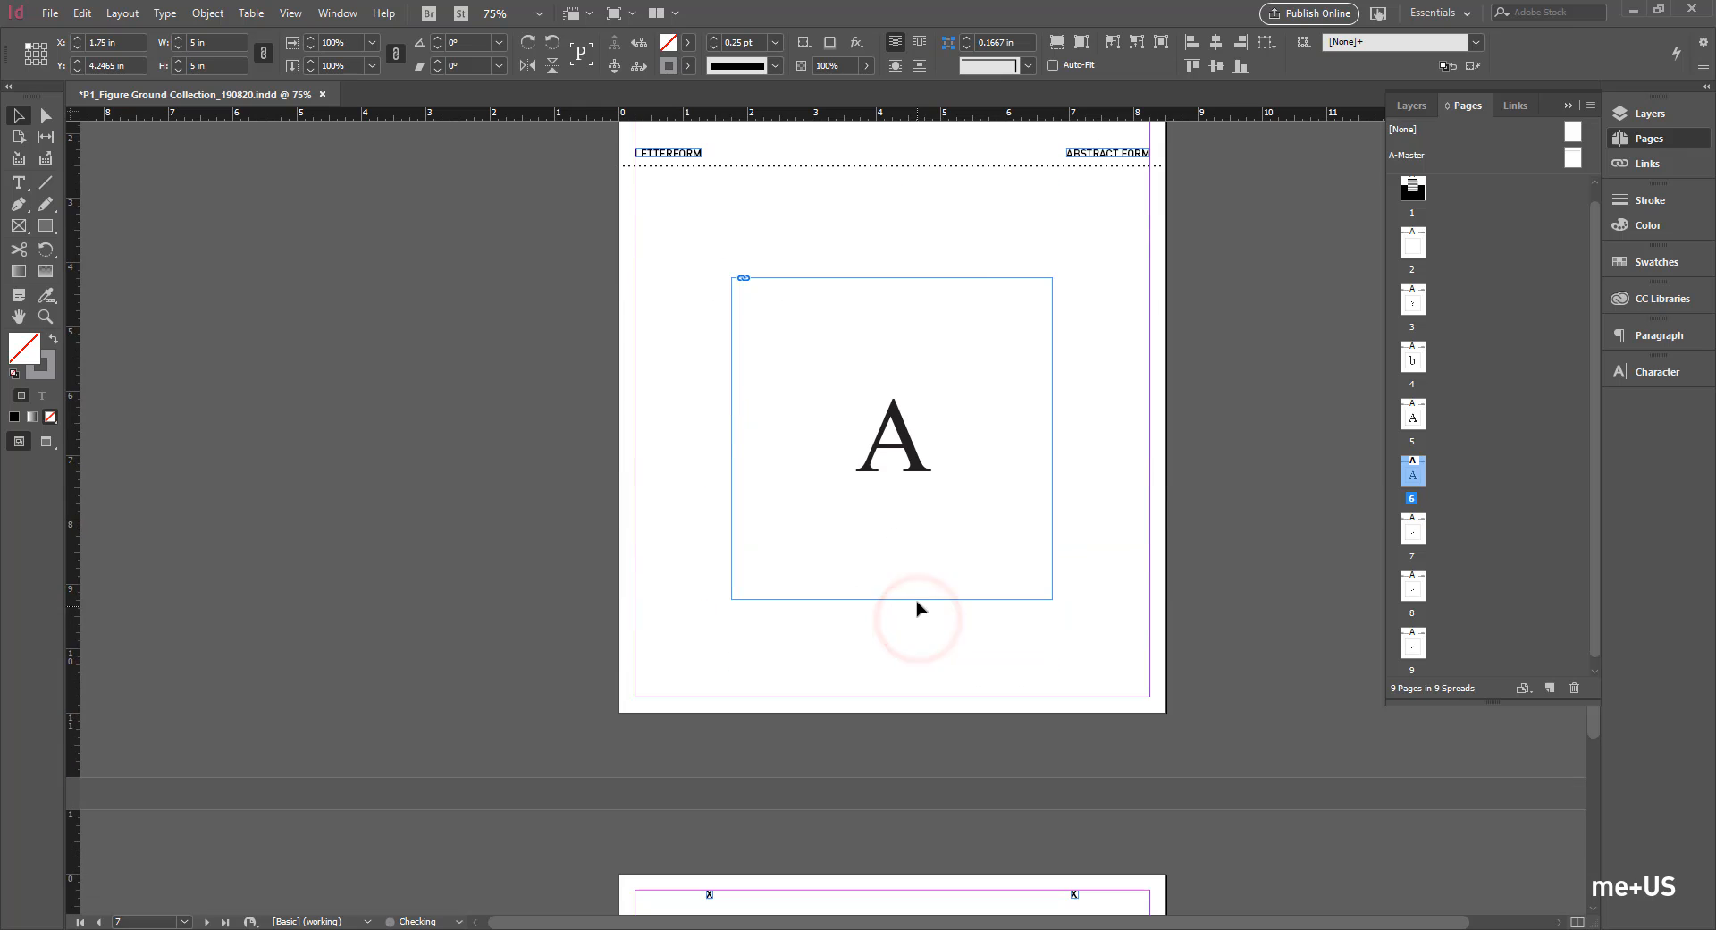
scroll(910, 536, "down", 3)
left_click(910, 538)
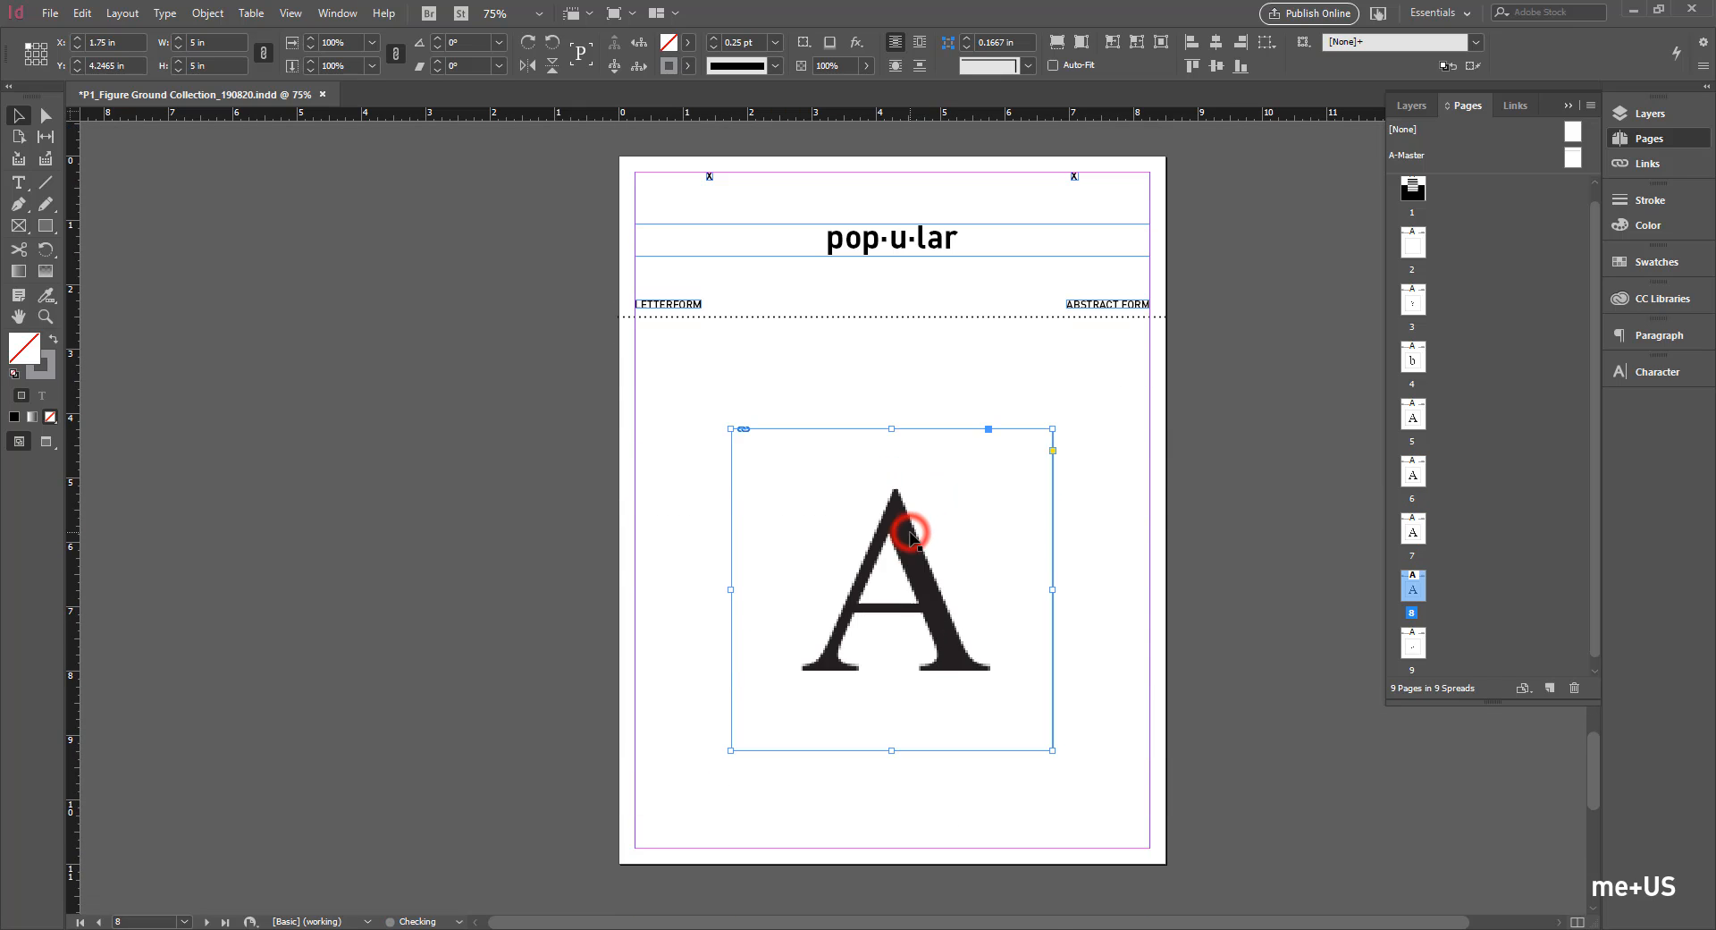
scroll(910, 538, "down", 8)
scroll(906, 540, "down", 1)
left_click(907, 541)
key("ctrl+alt+shift+e")
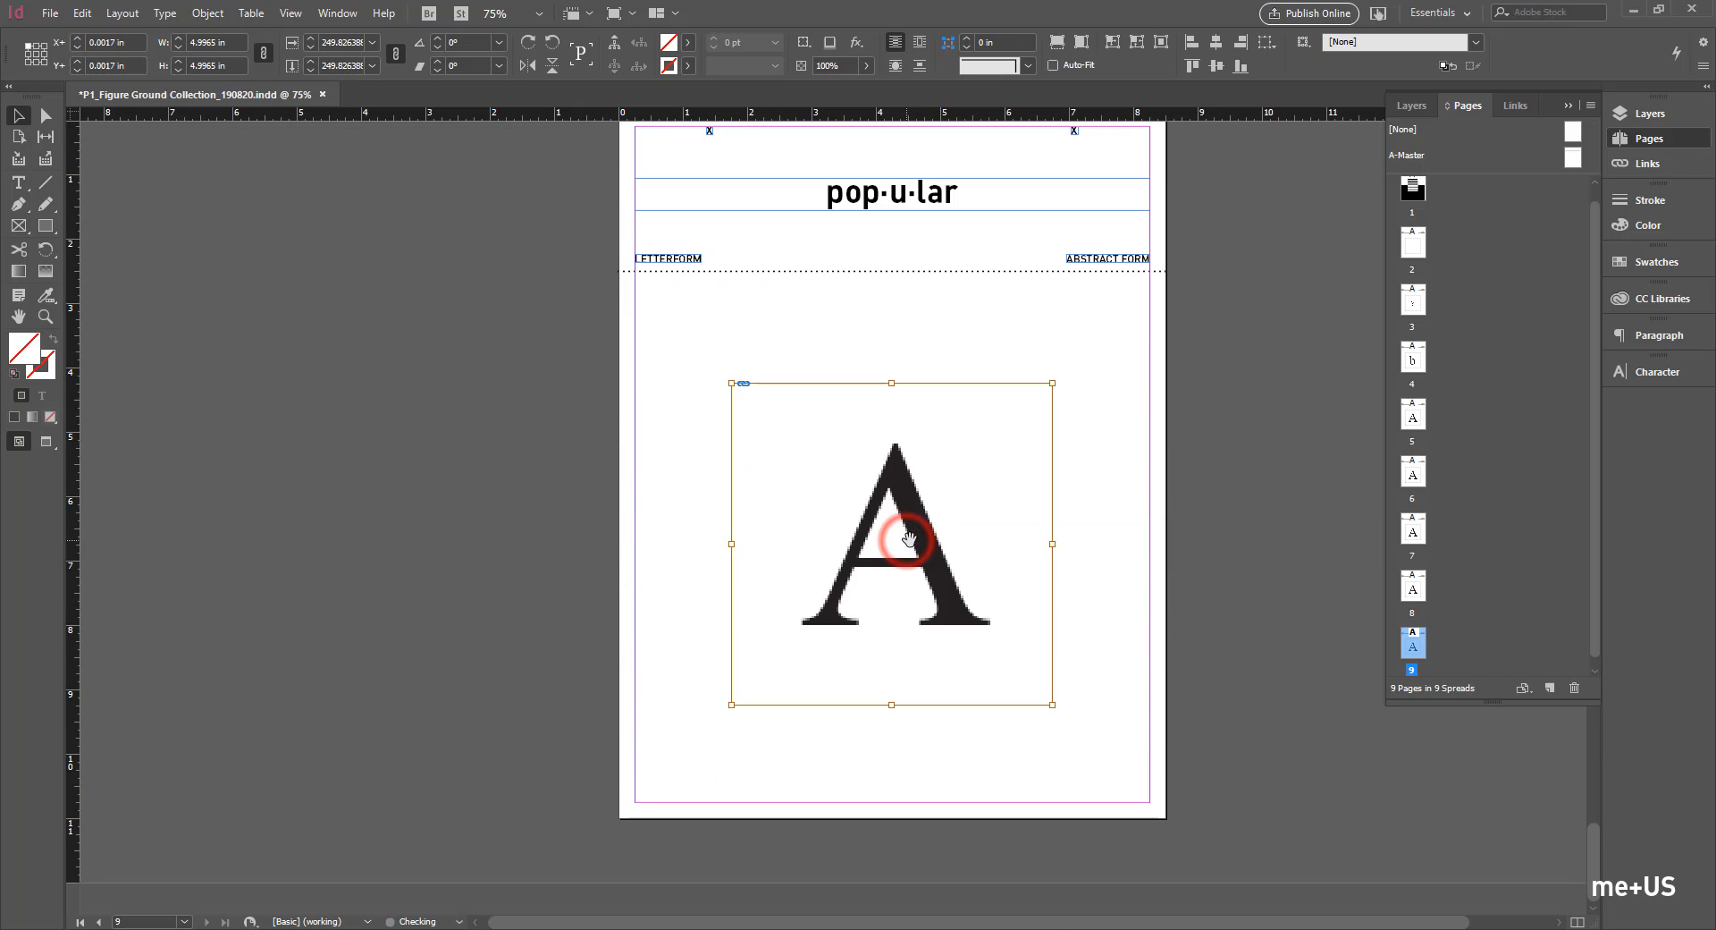
left_click(1151, 442)
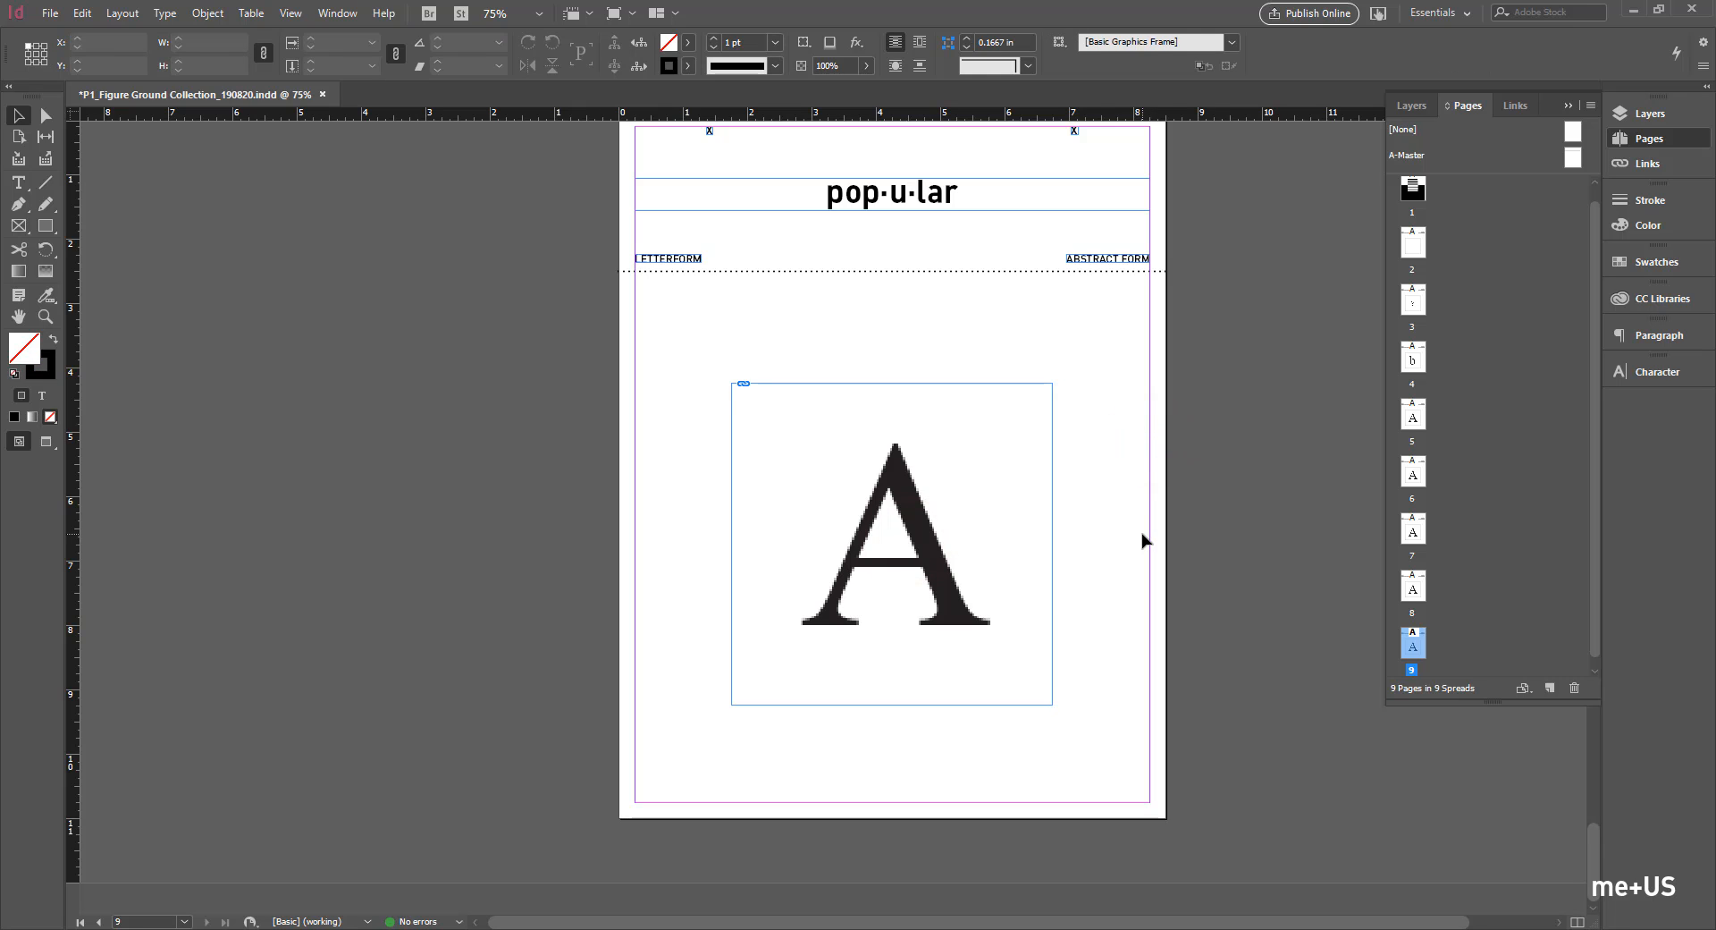
Step: Delete the ABSTRACT FORM label from page 9, keeping the LETTERFORM label
scroll(844, 478, "up", 5)
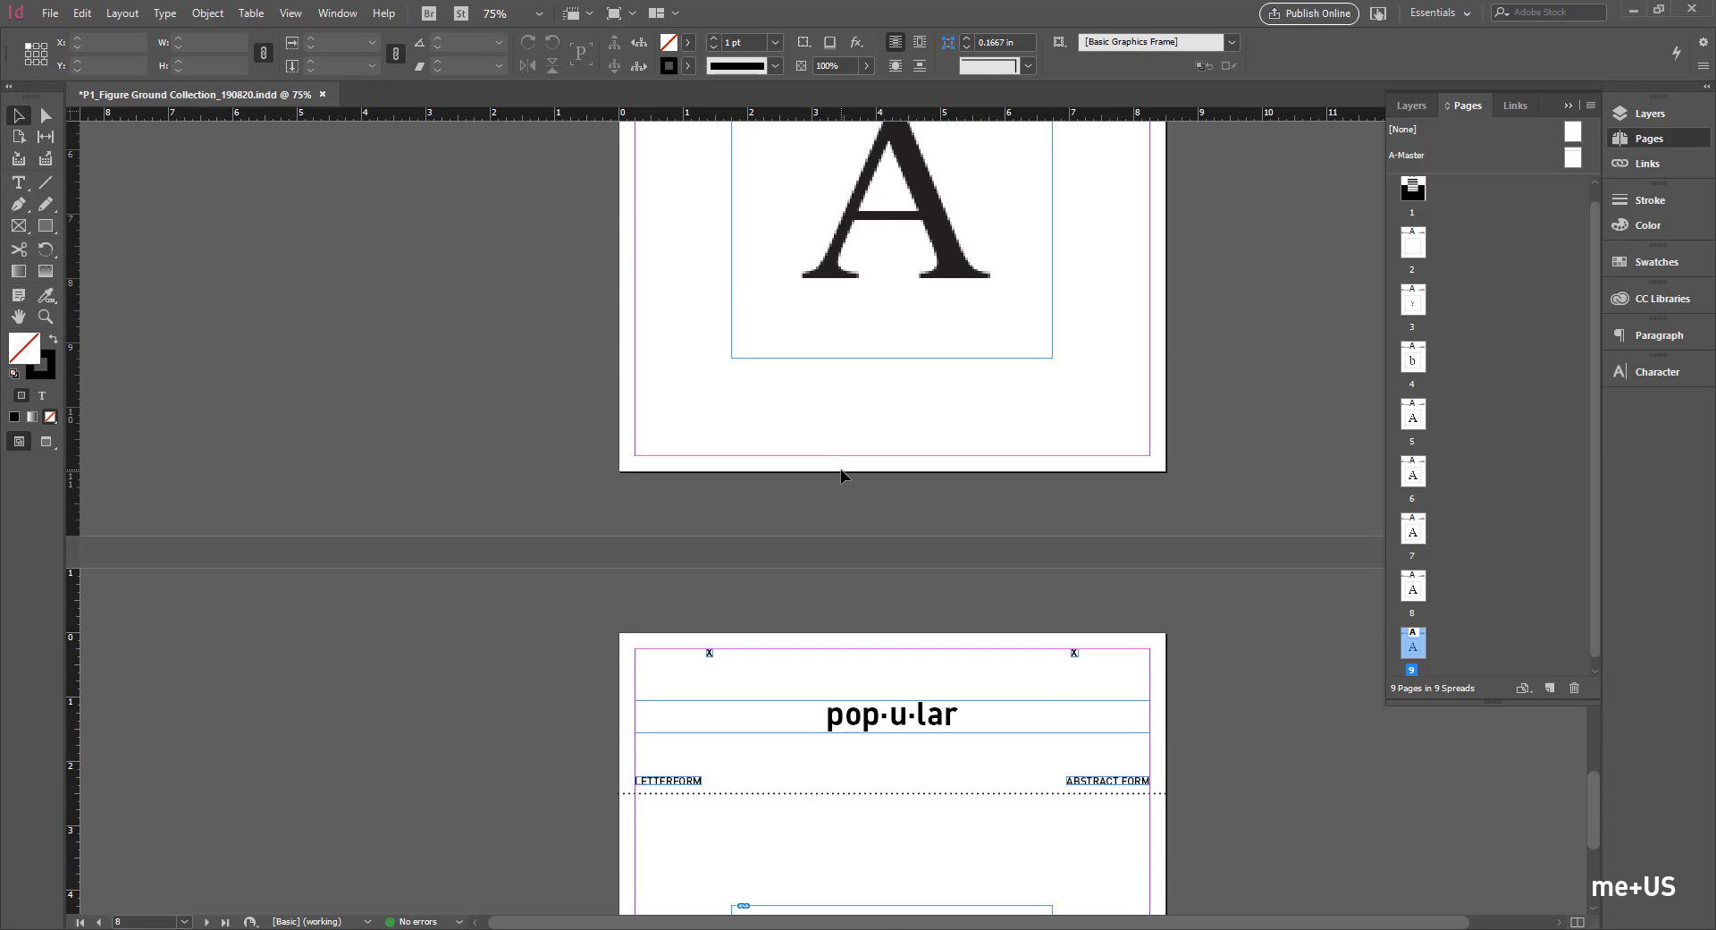
scroll(840, 469, "down", 2)
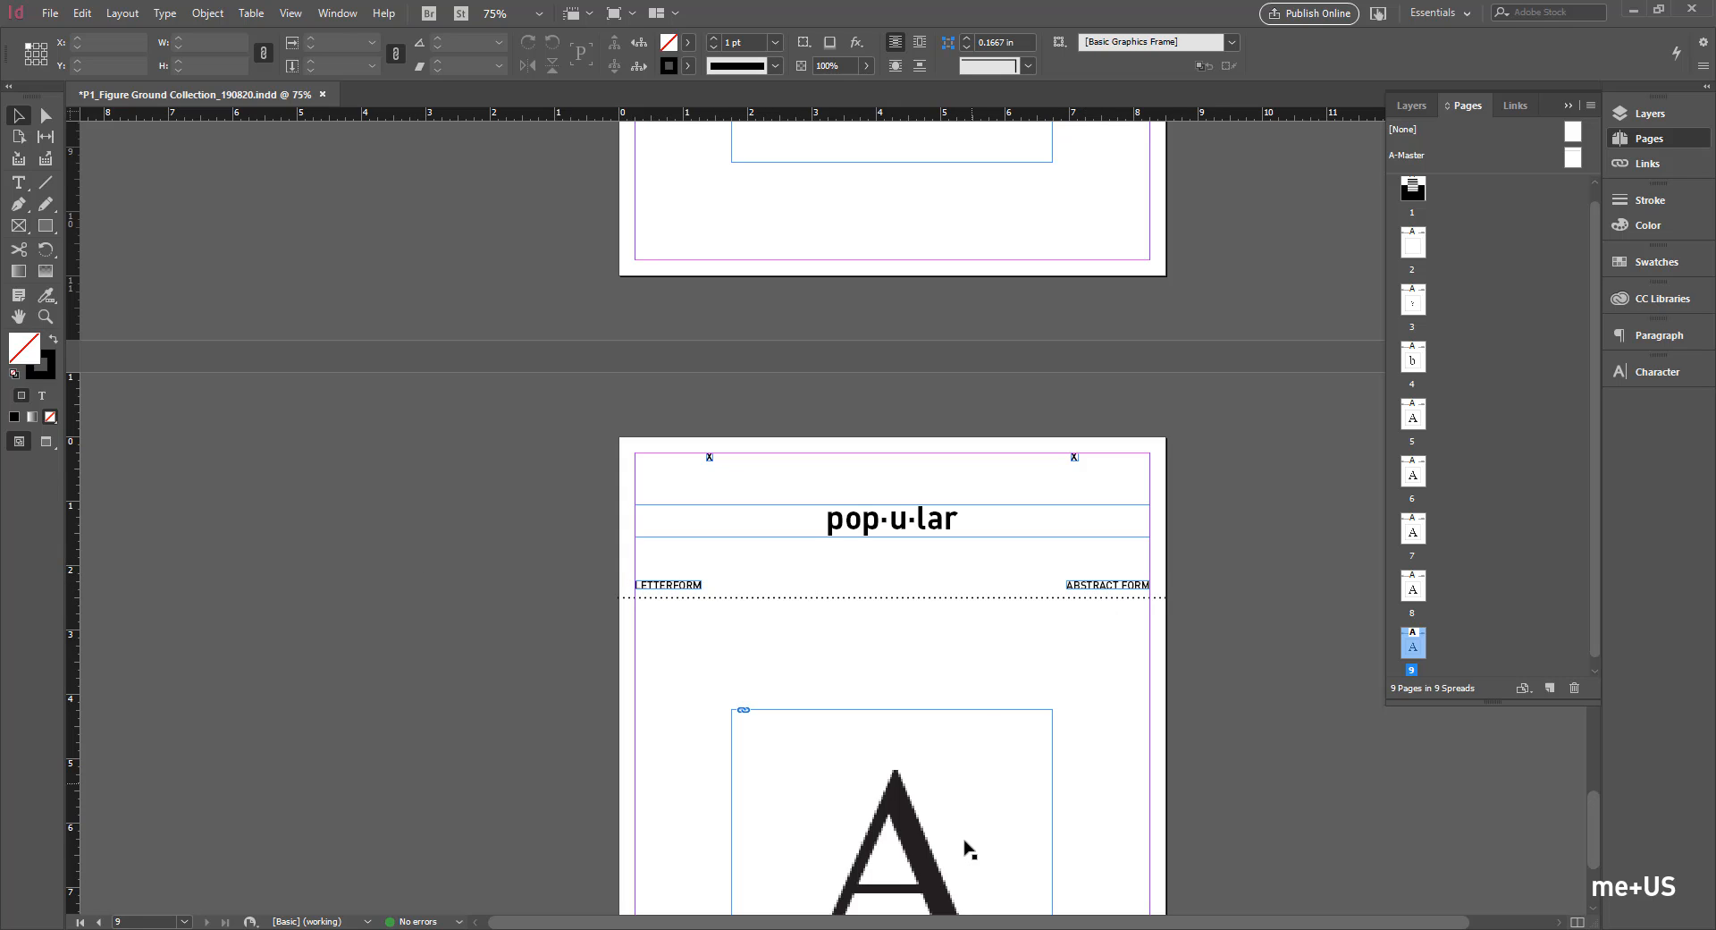
scroll(878, 745, "down", 3)
scroll(839, 723, "up", 2)
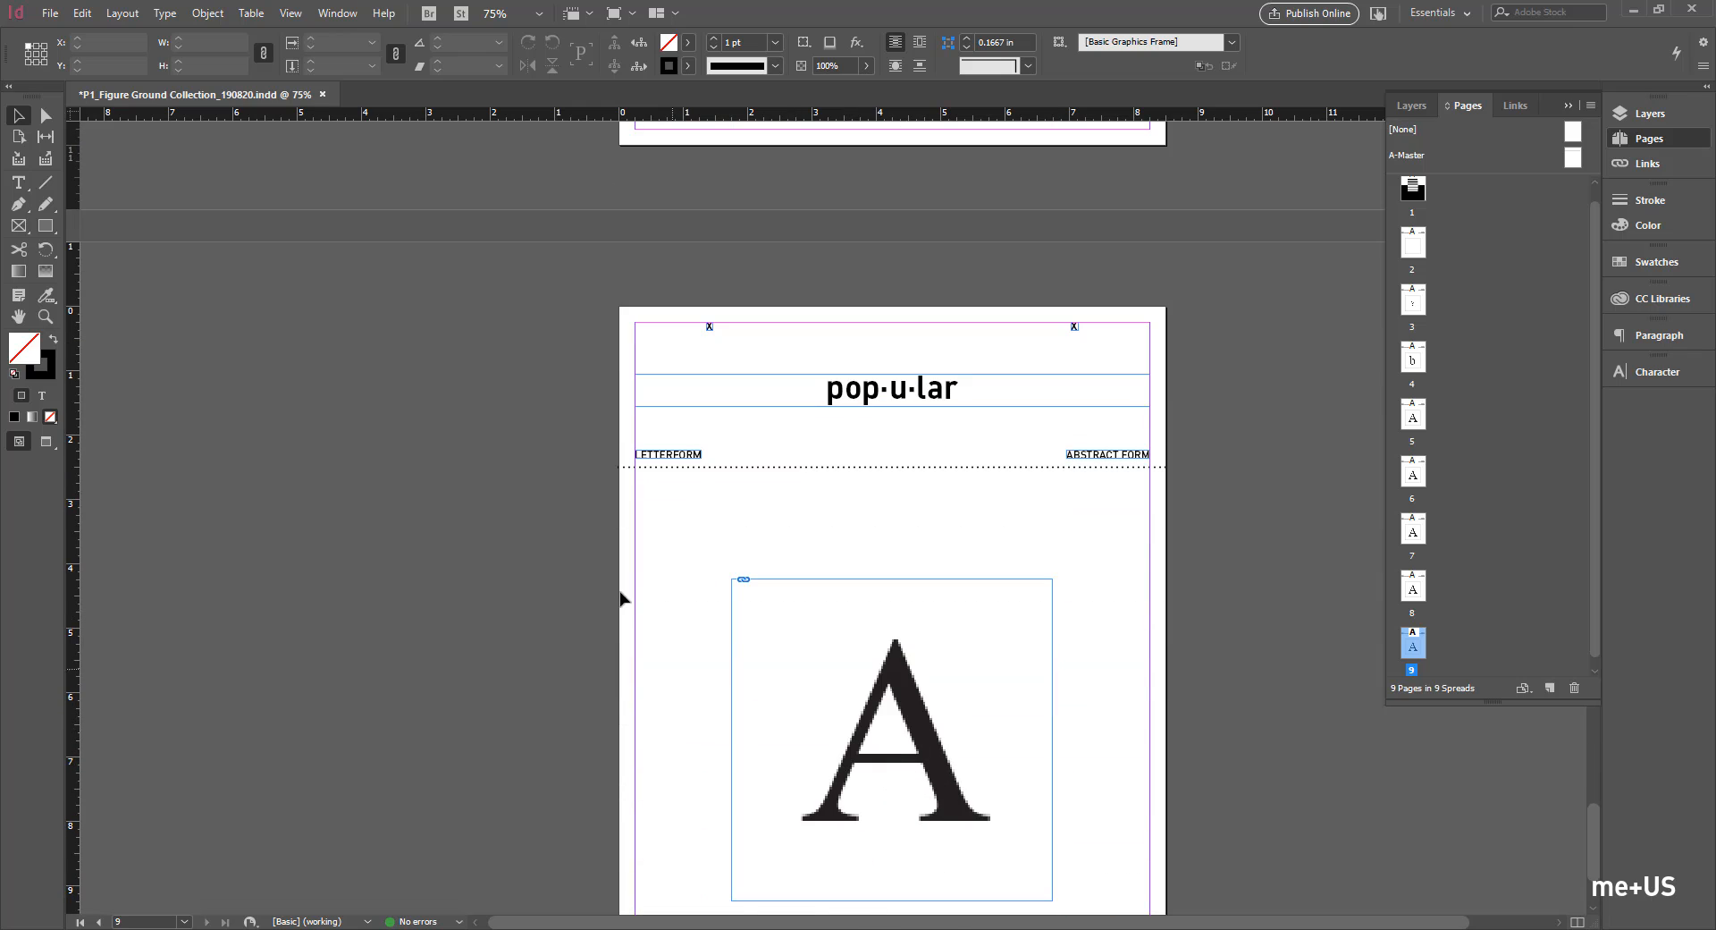
left_click(1101, 454)
key("Delete")
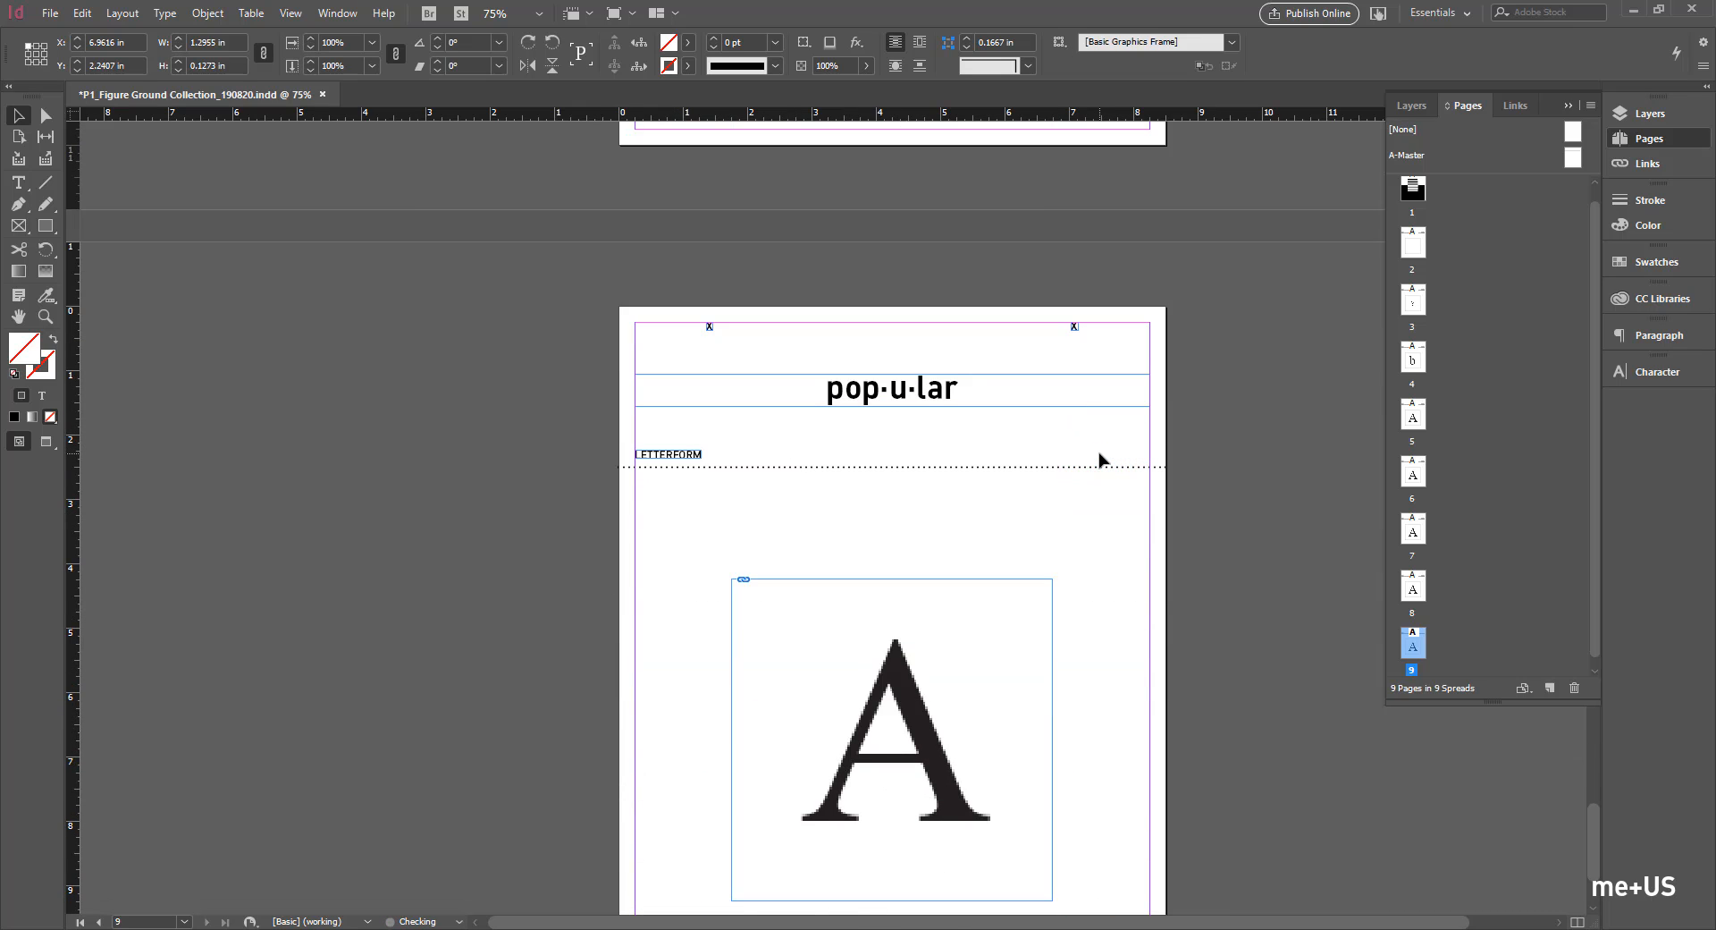
left_click(1246, 574)
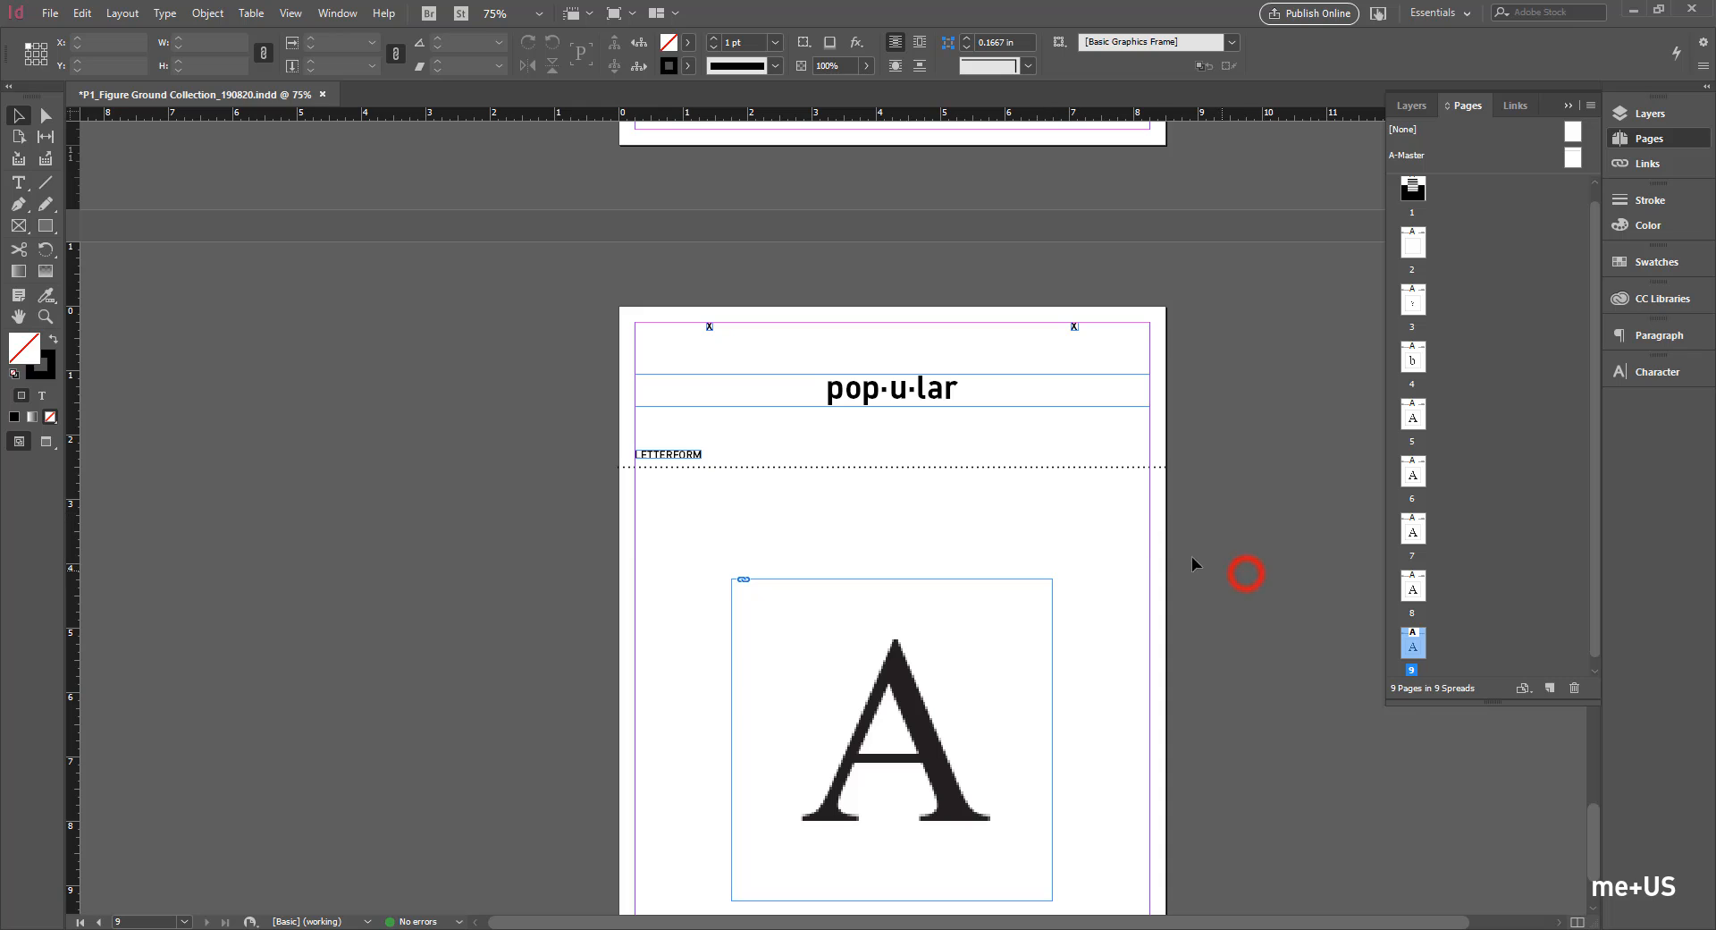
double_click(891, 391)
left_click_drag(968, 391, 703, 359)
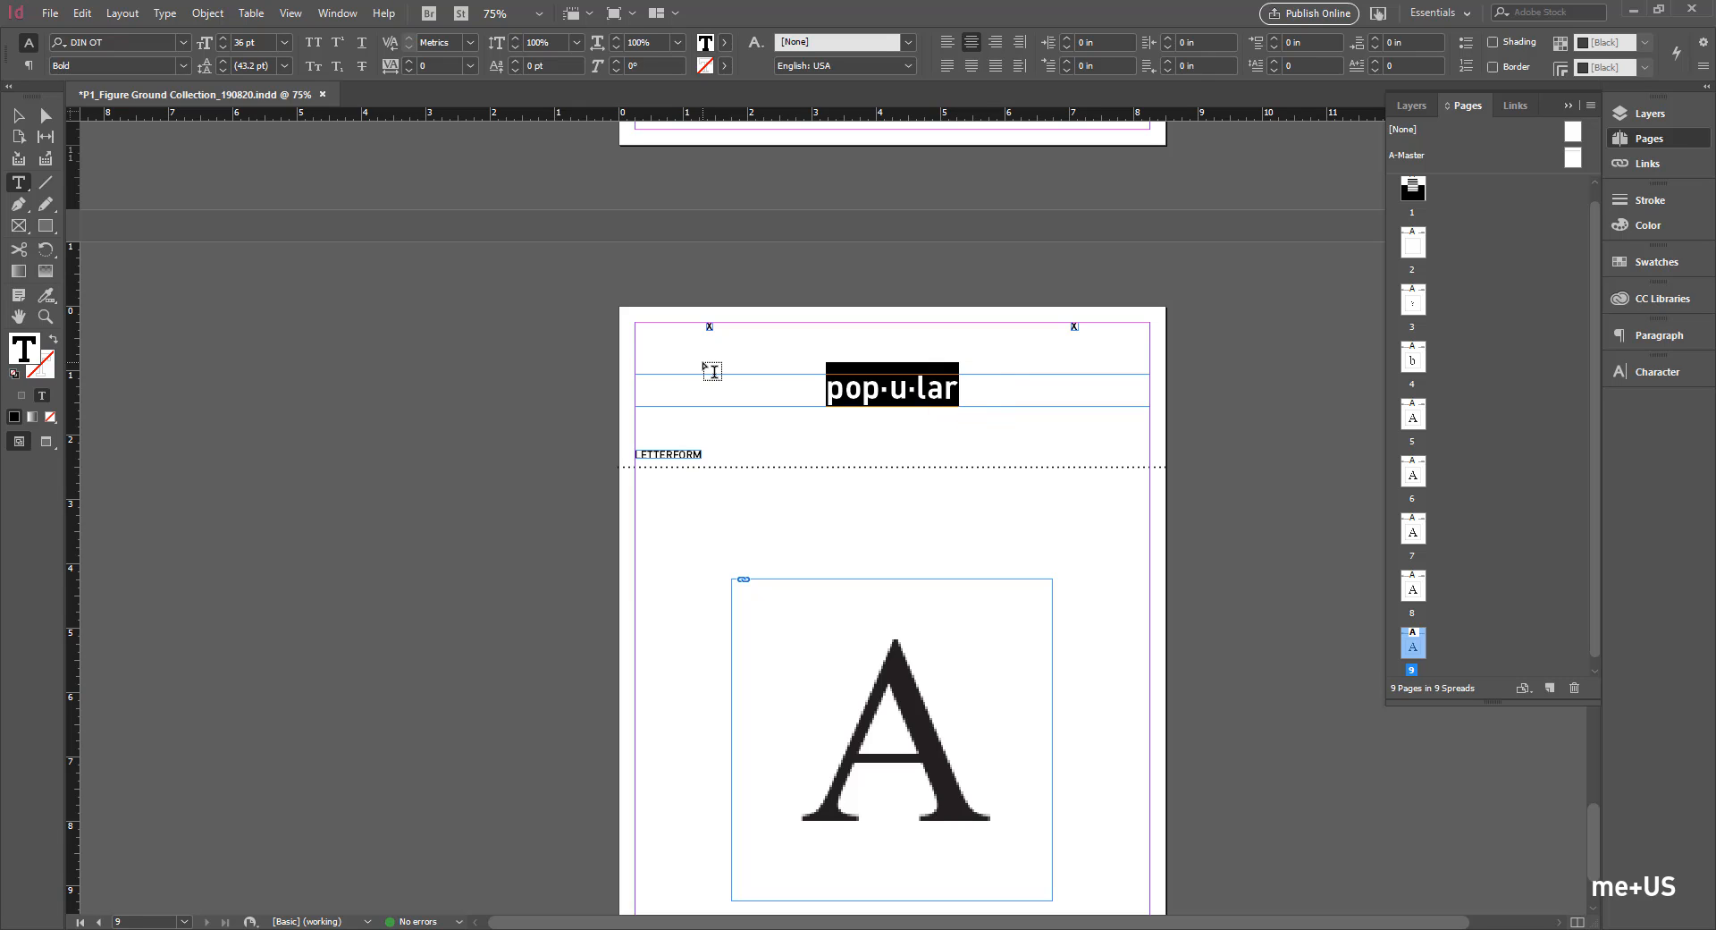
left_click(226, 292)
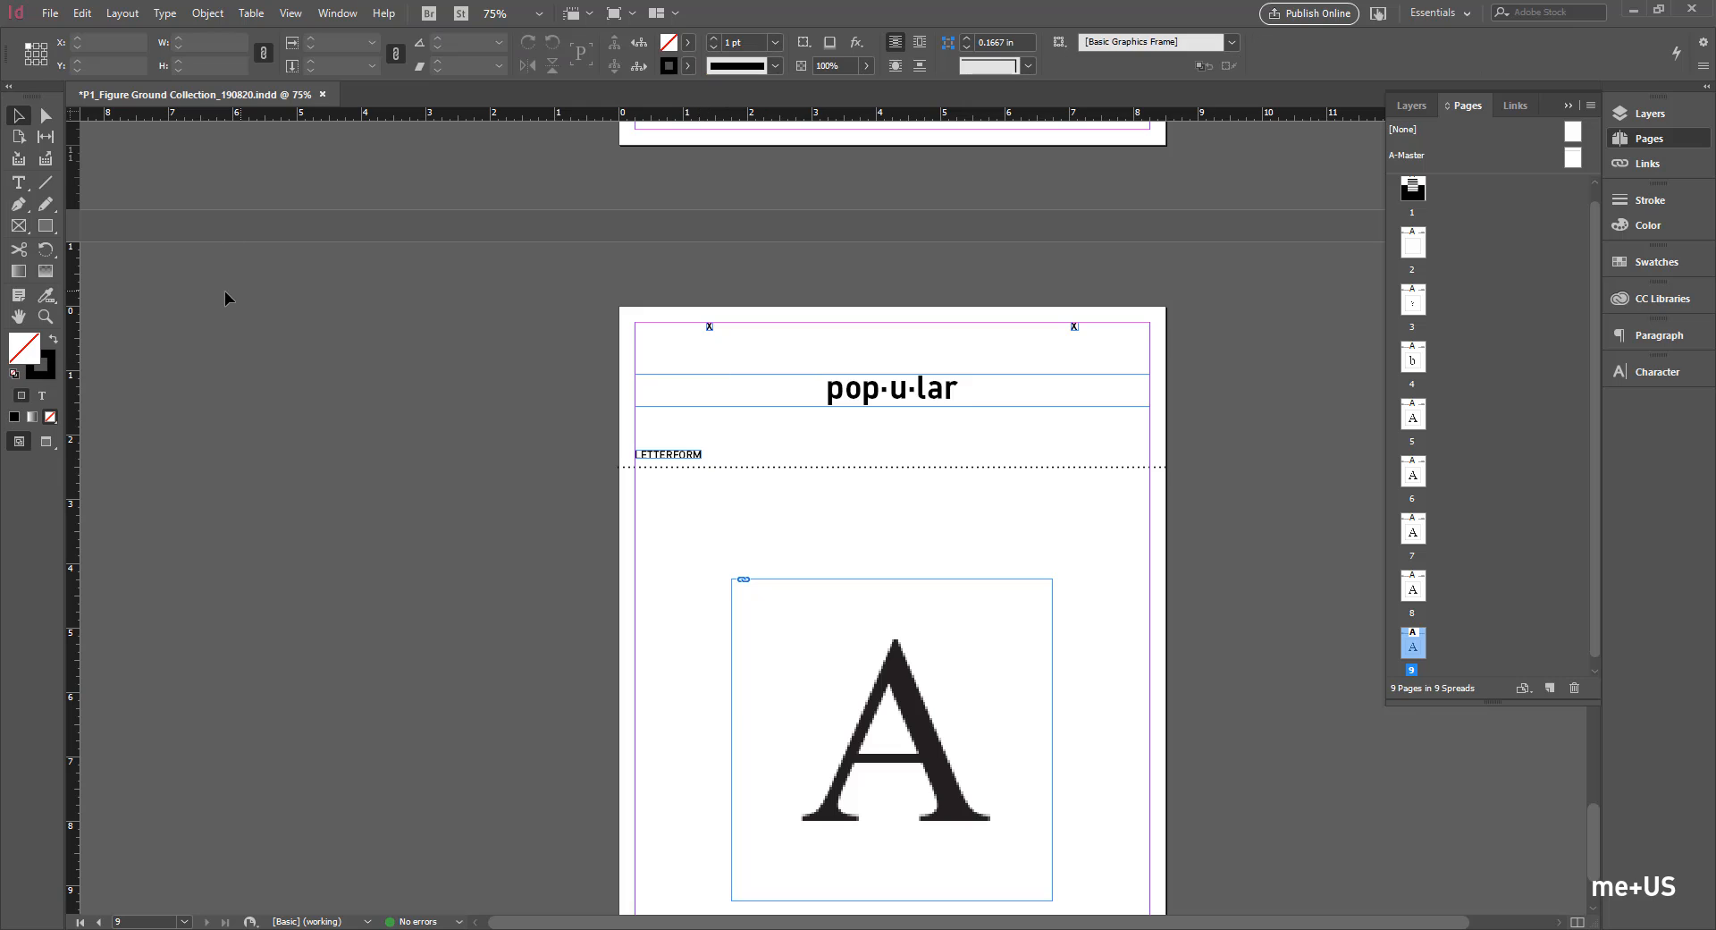
Step: Start exporting the document to the Desktop as an Adobe PDF (Print) file, keeping the suggested file name
left_click(49, 15)
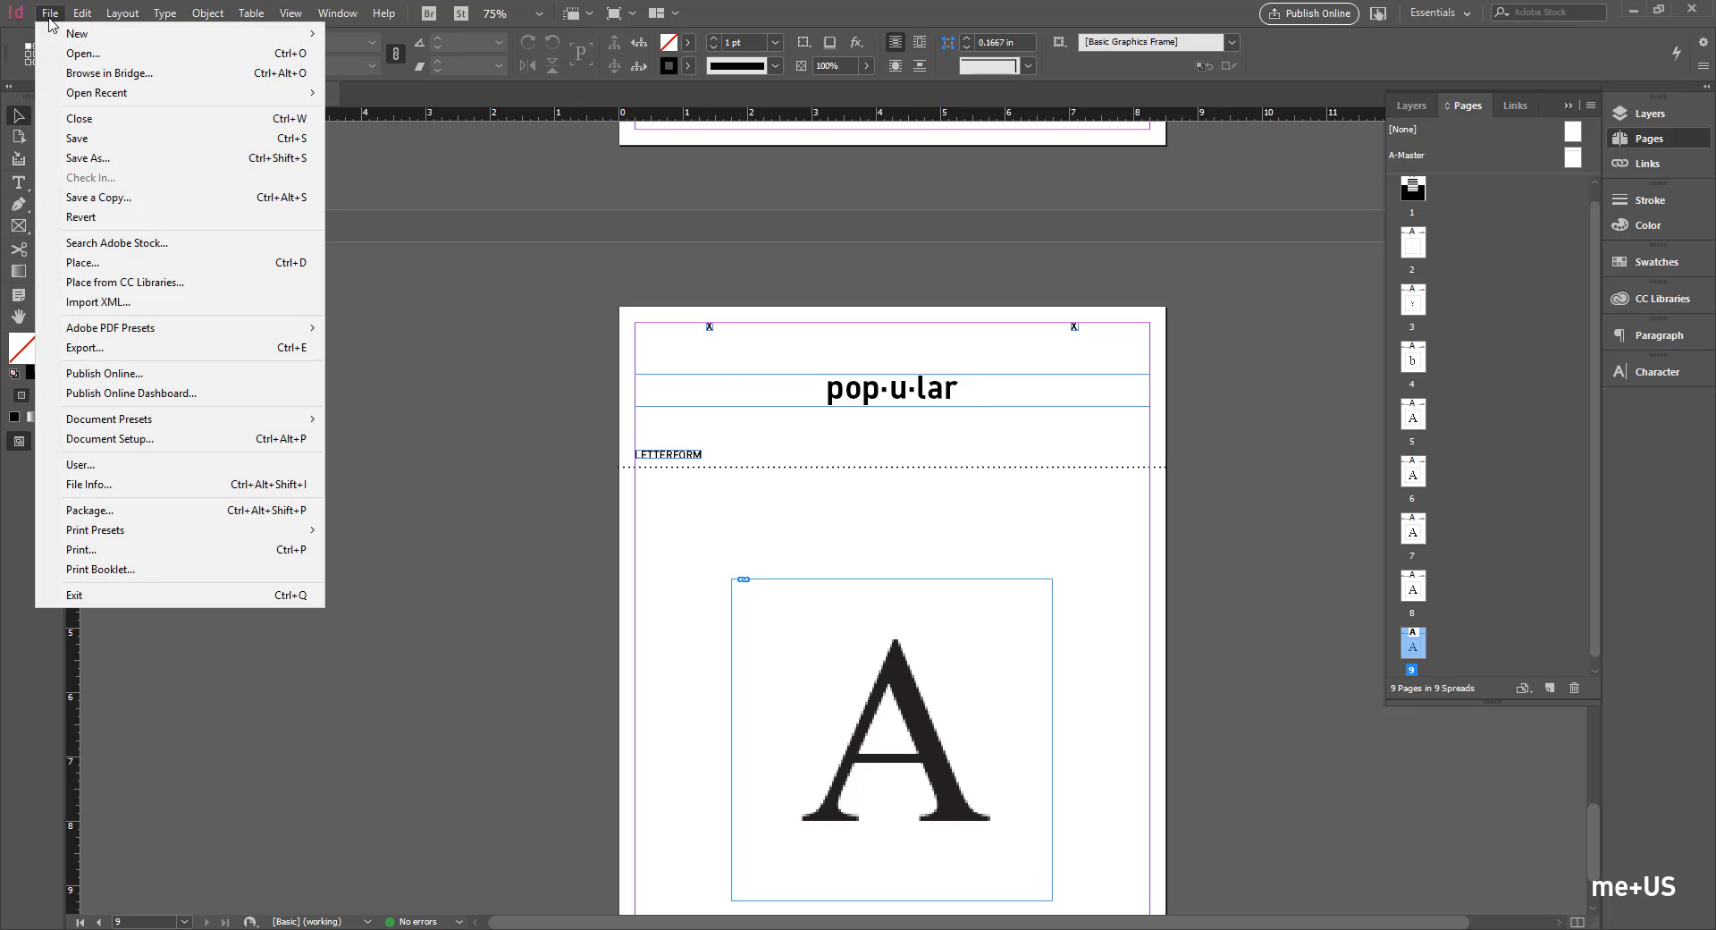
left_click(103, 347)
left_click(753, 651)
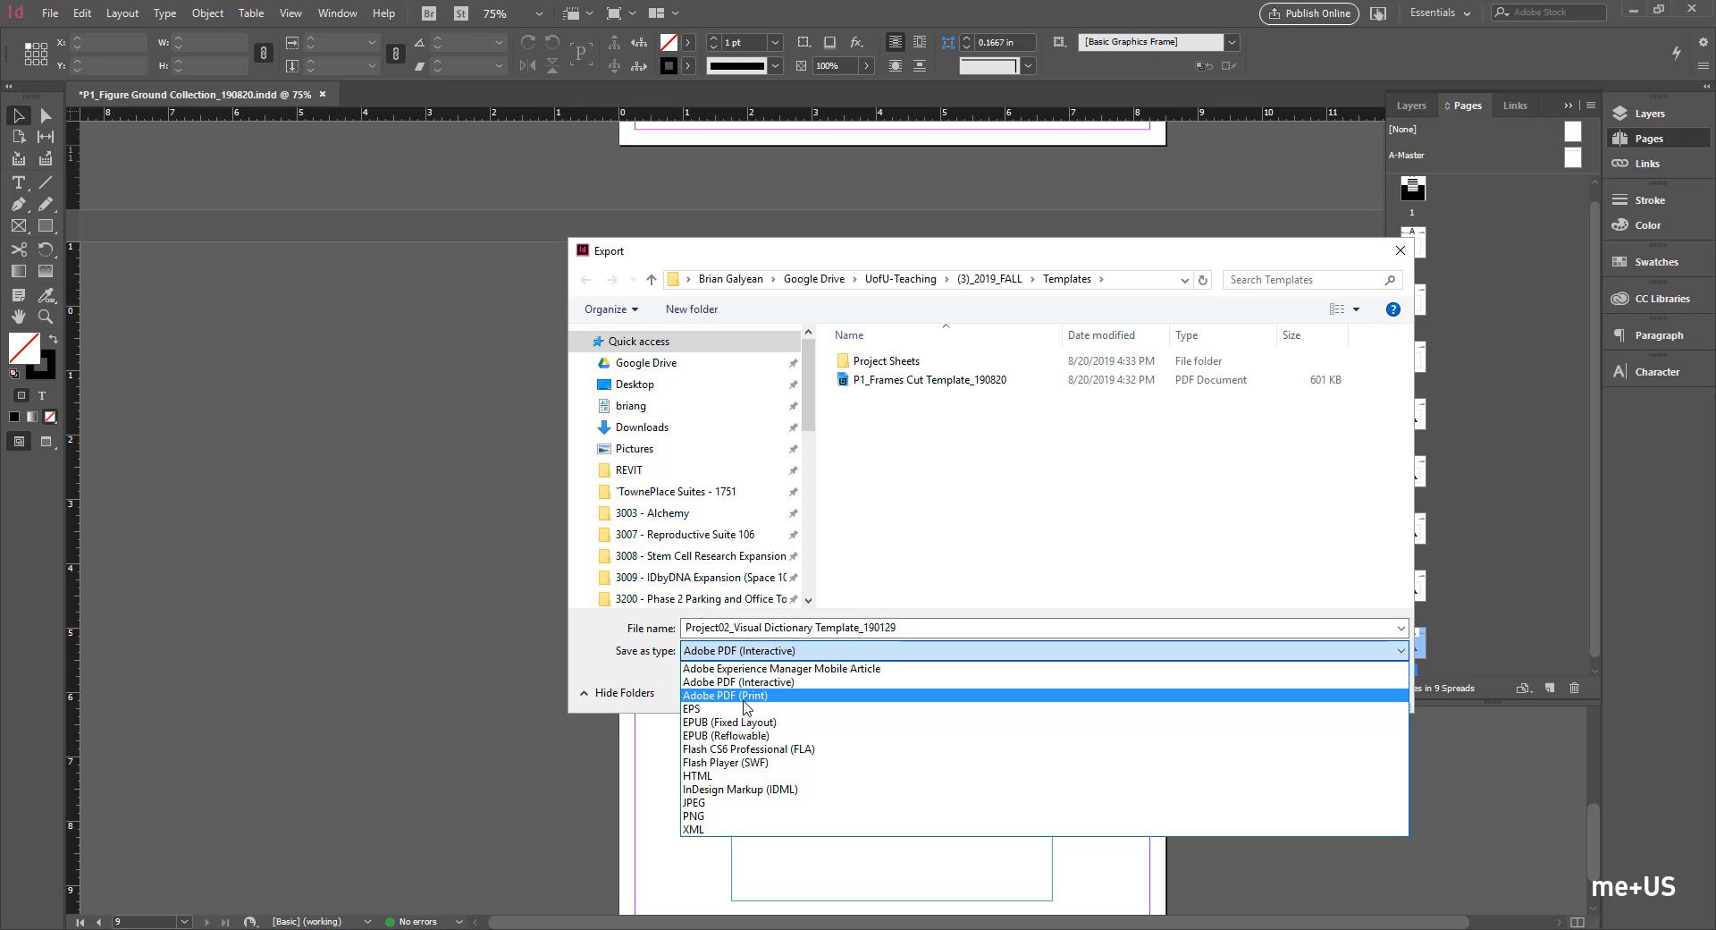
left_click(746, 695)
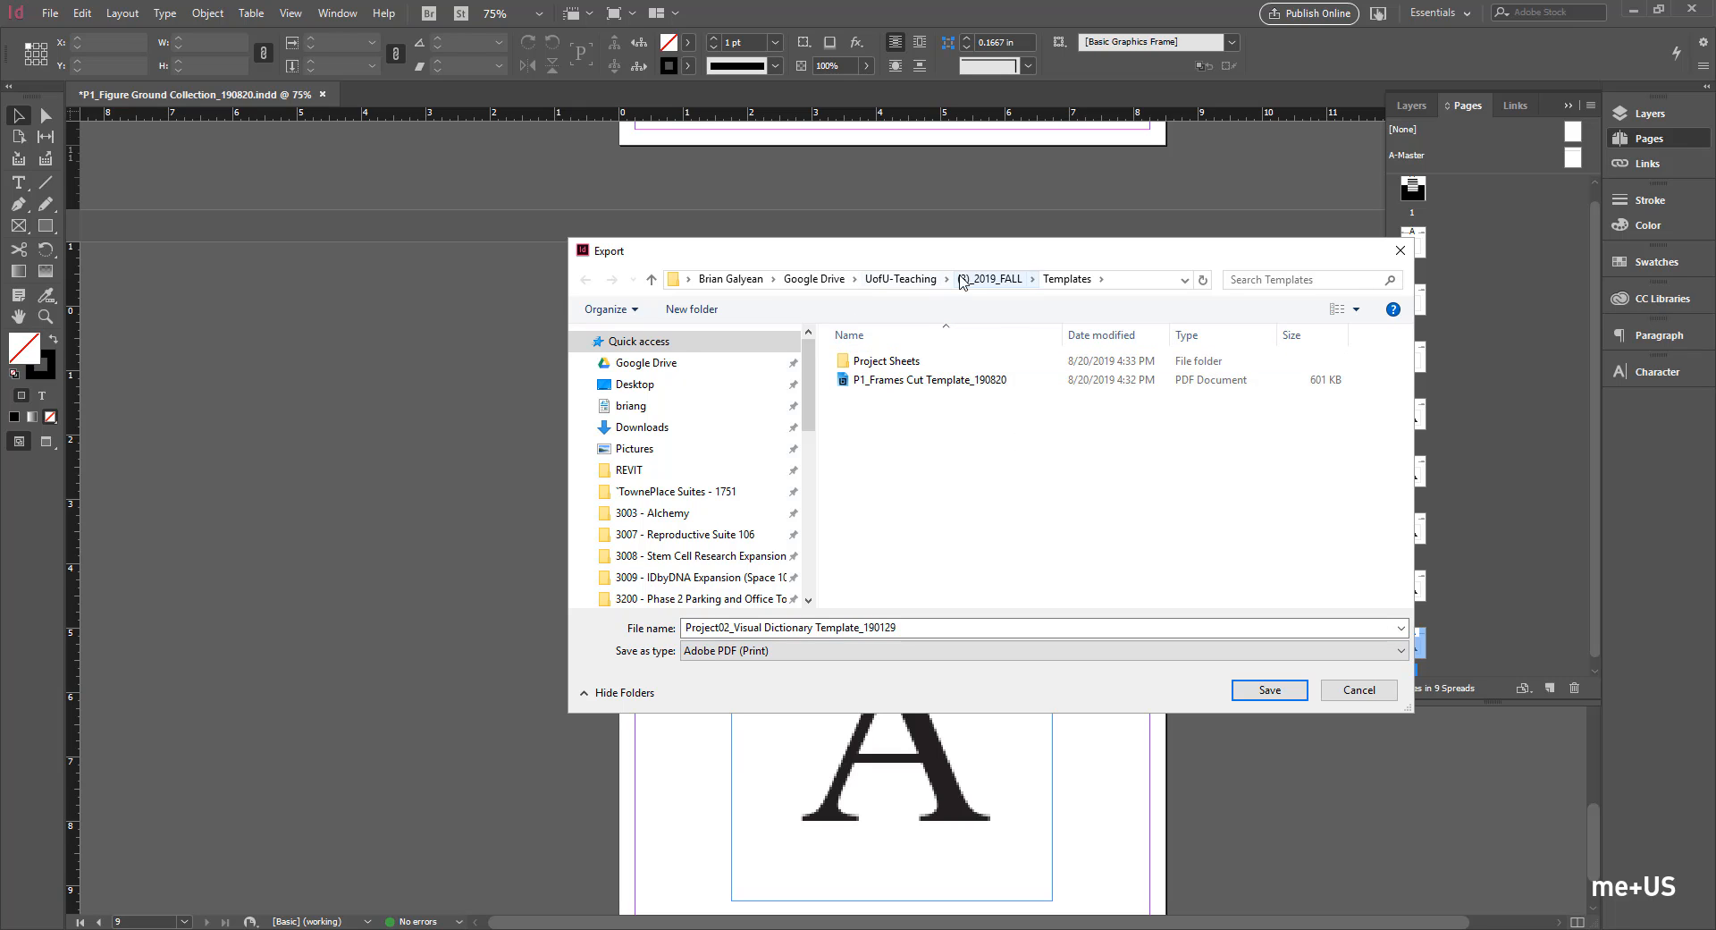
left_click(626, 383)
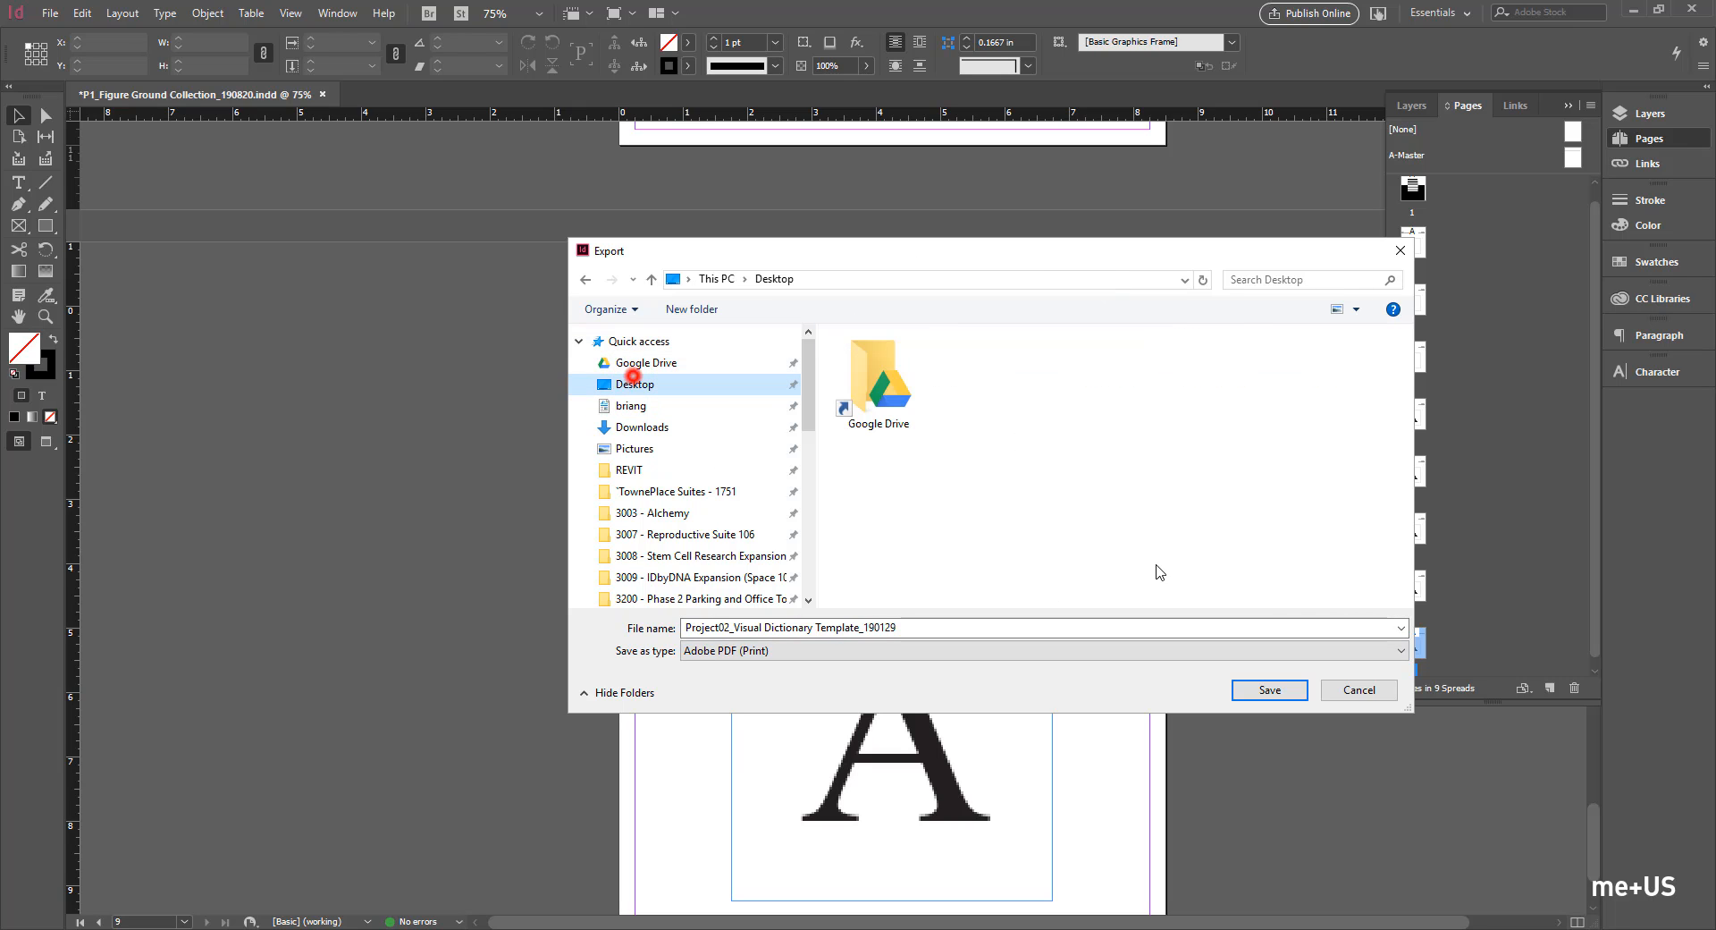
left_click(1275, 697)
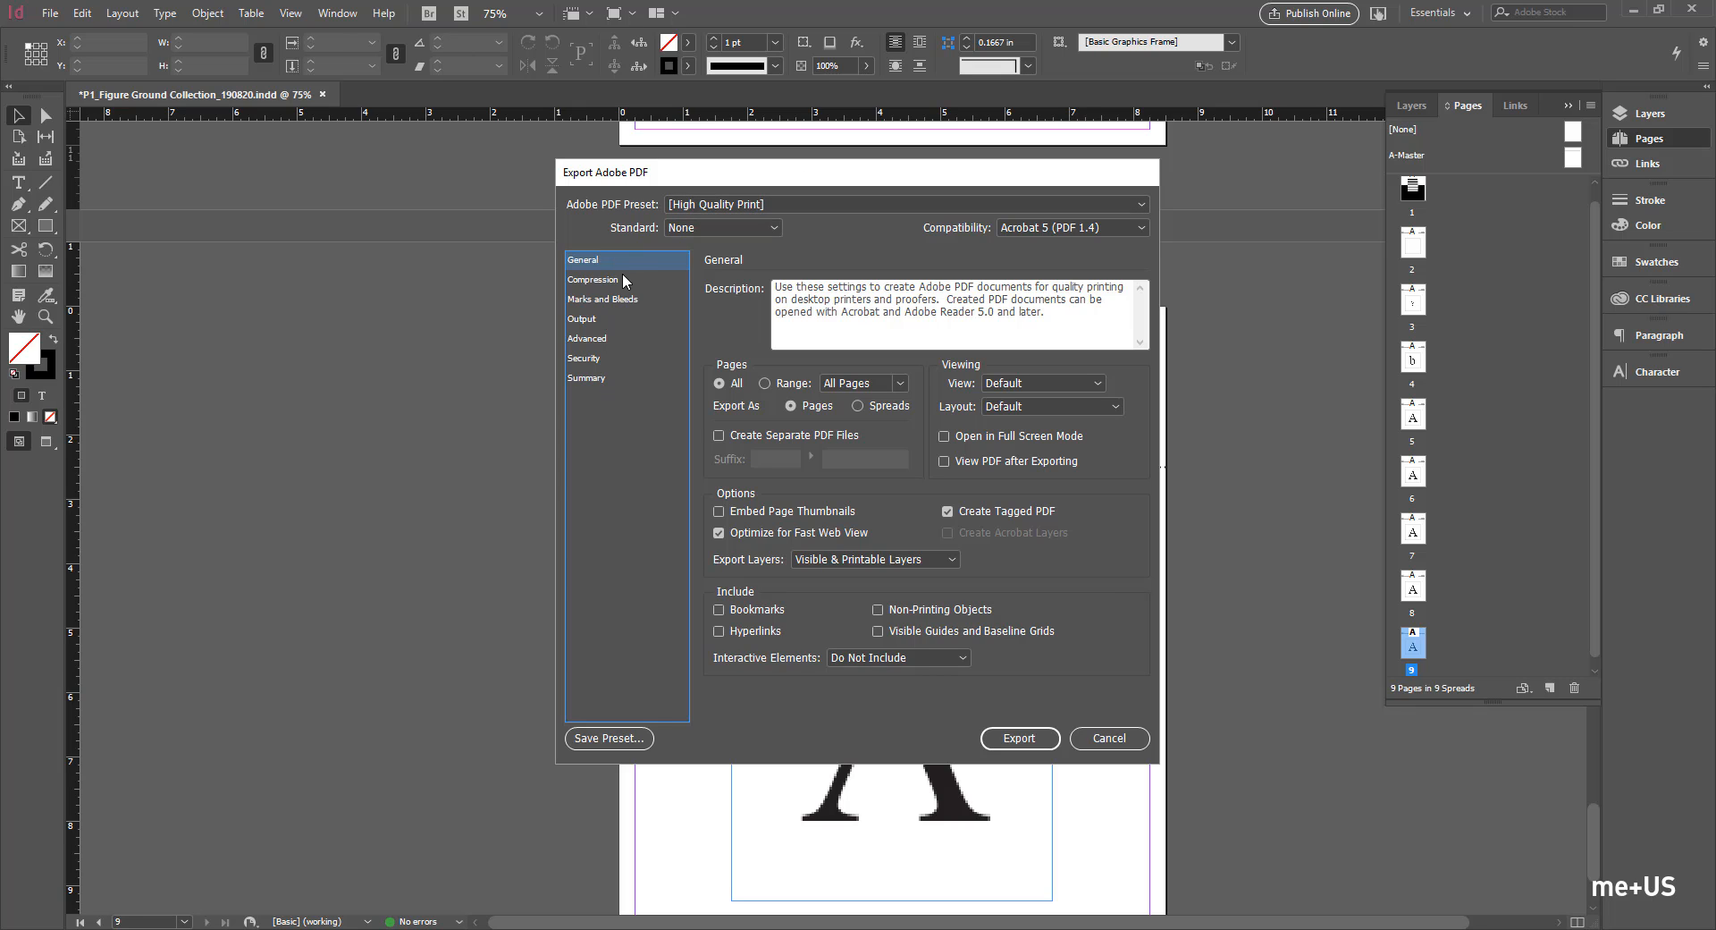
Step: Examine the PDF export settings for compression, marks and bleeds, output and security, plus the available presets
left_click(608, 281)
left_click(598, 298)
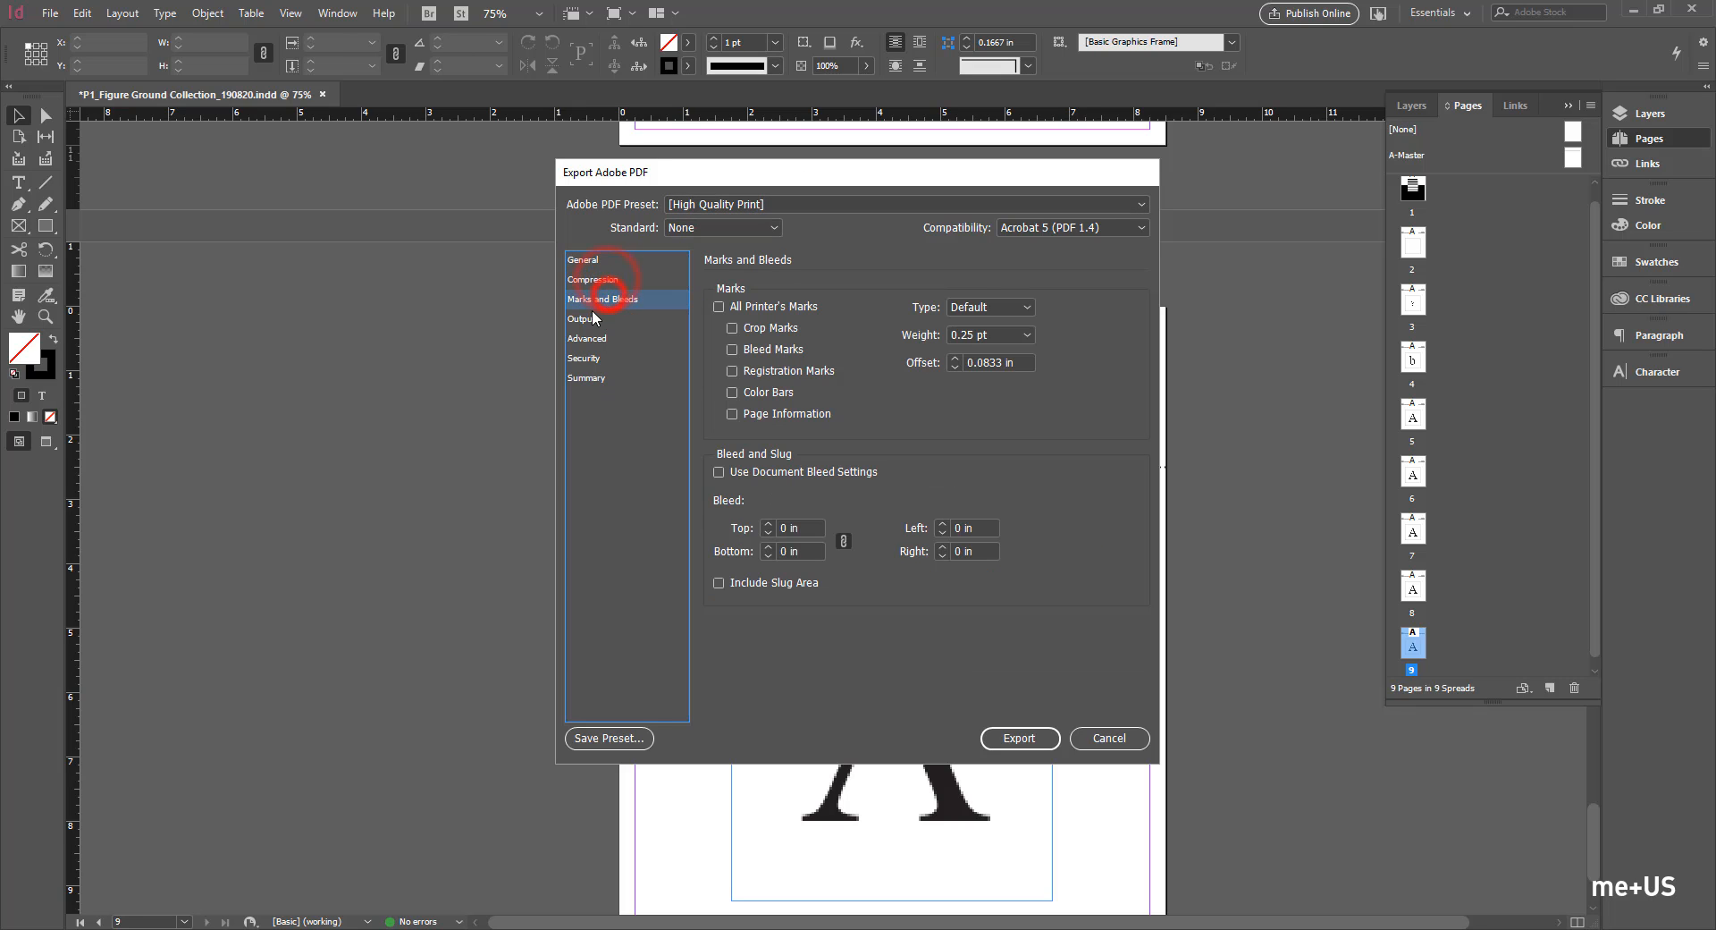
left_click(581, 320)
left_click(586, 359)
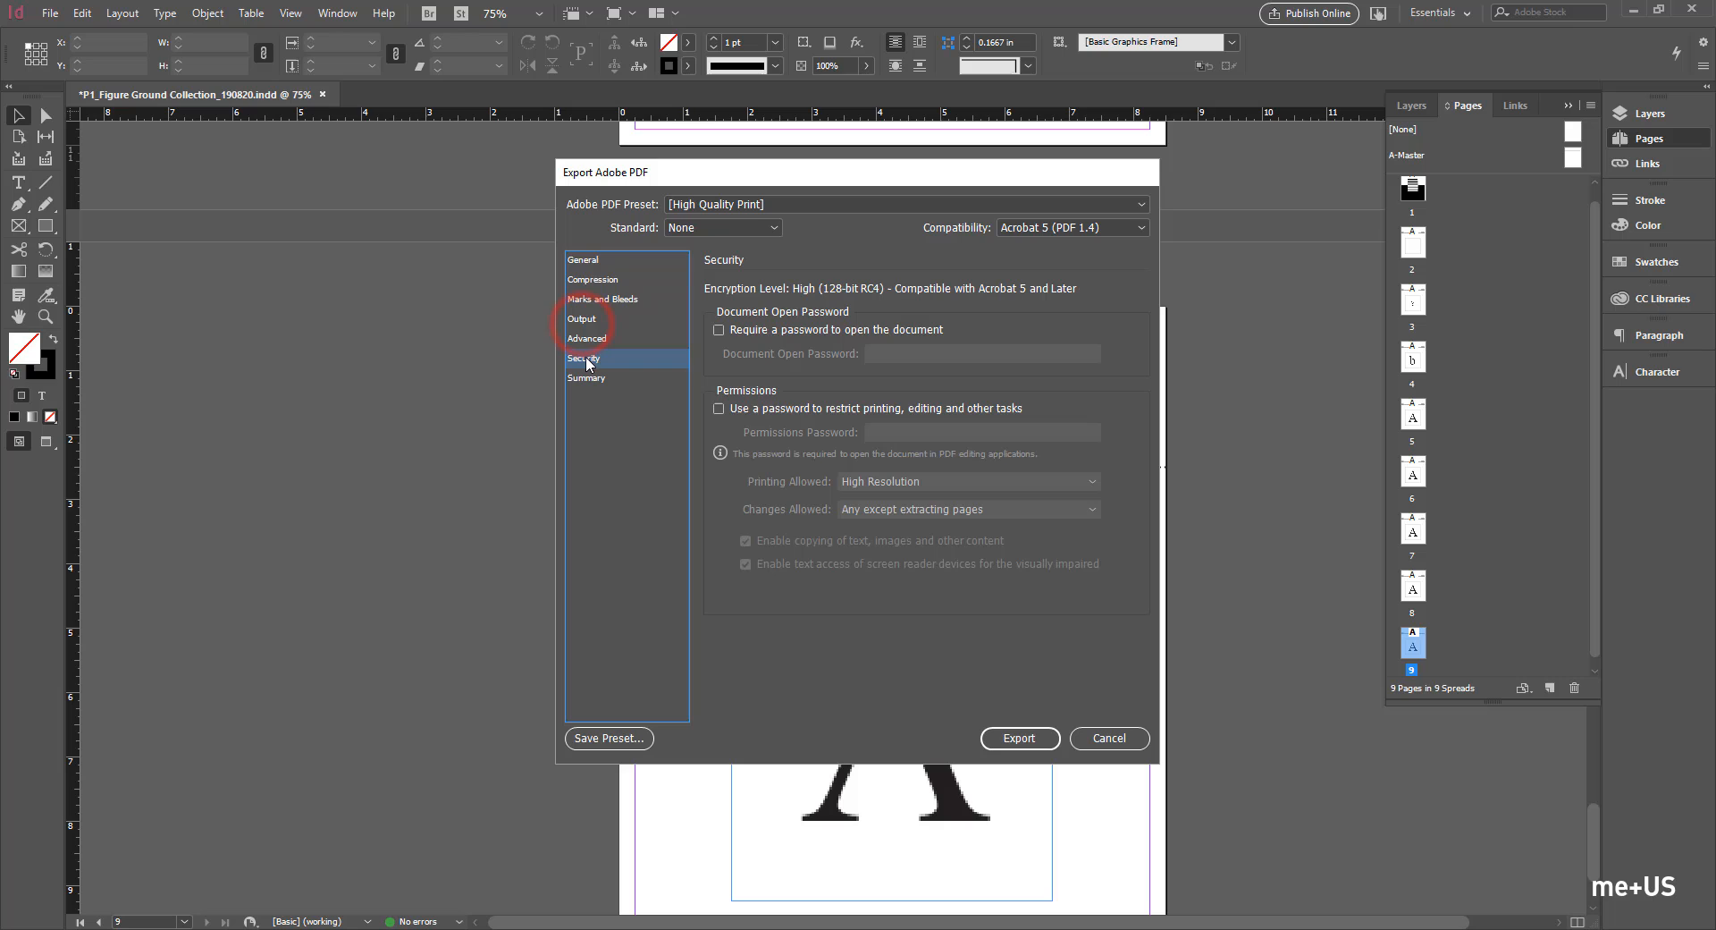
left_click(586, 261)
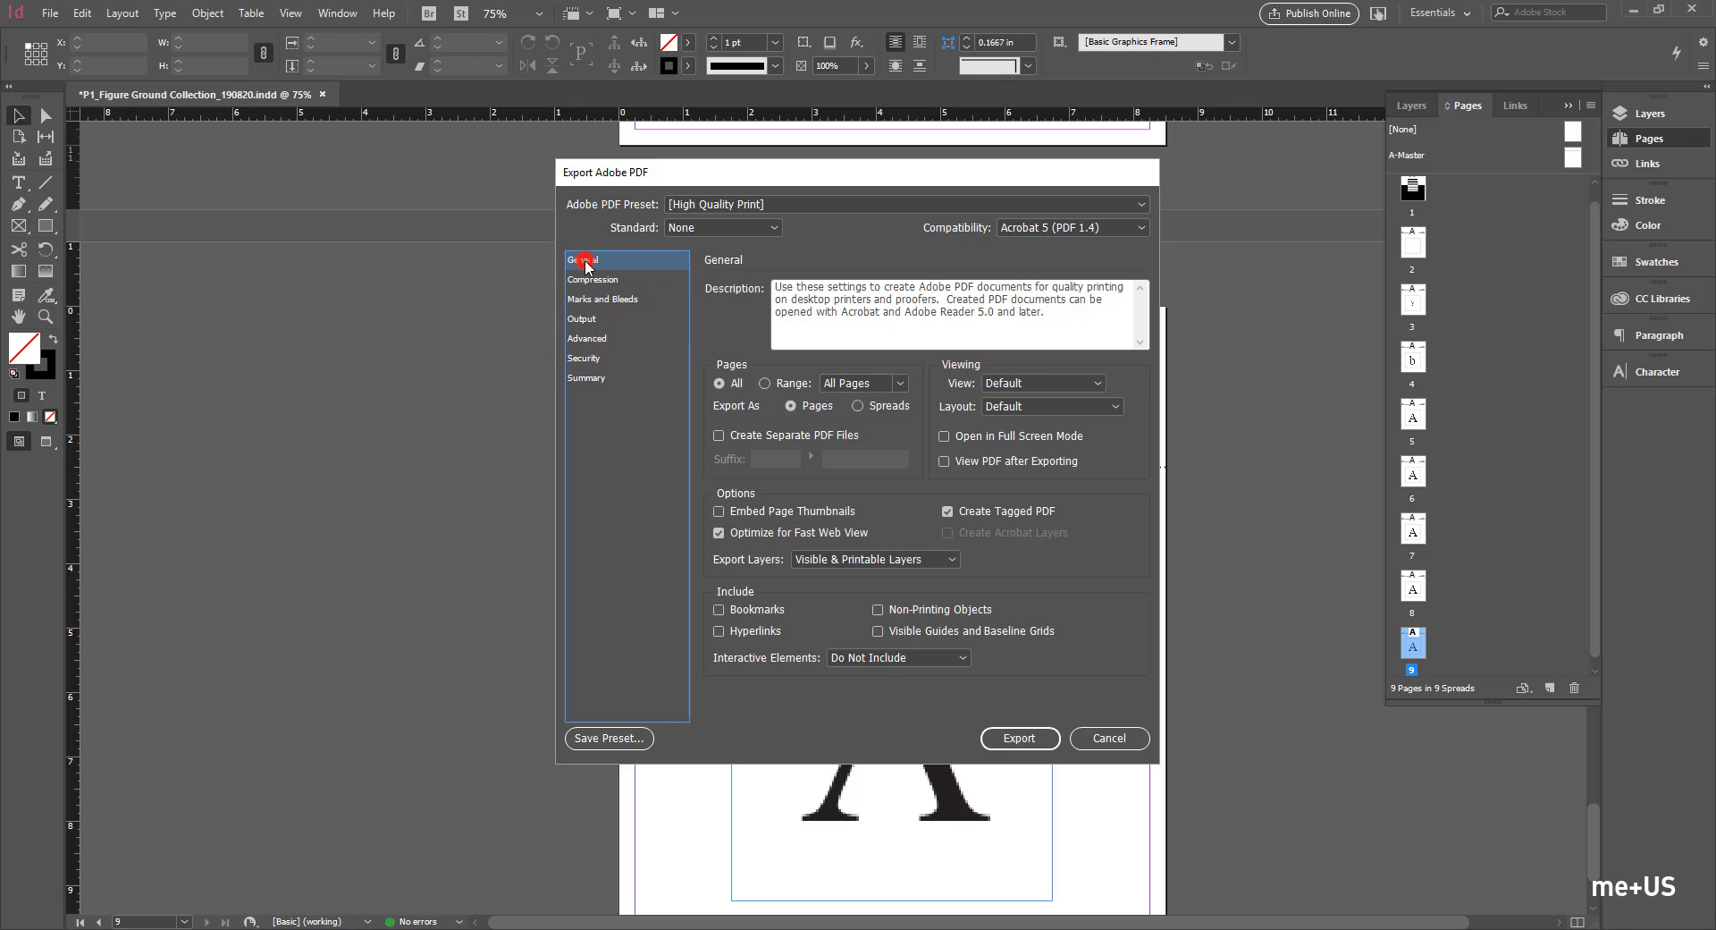
left_click(748, 205)
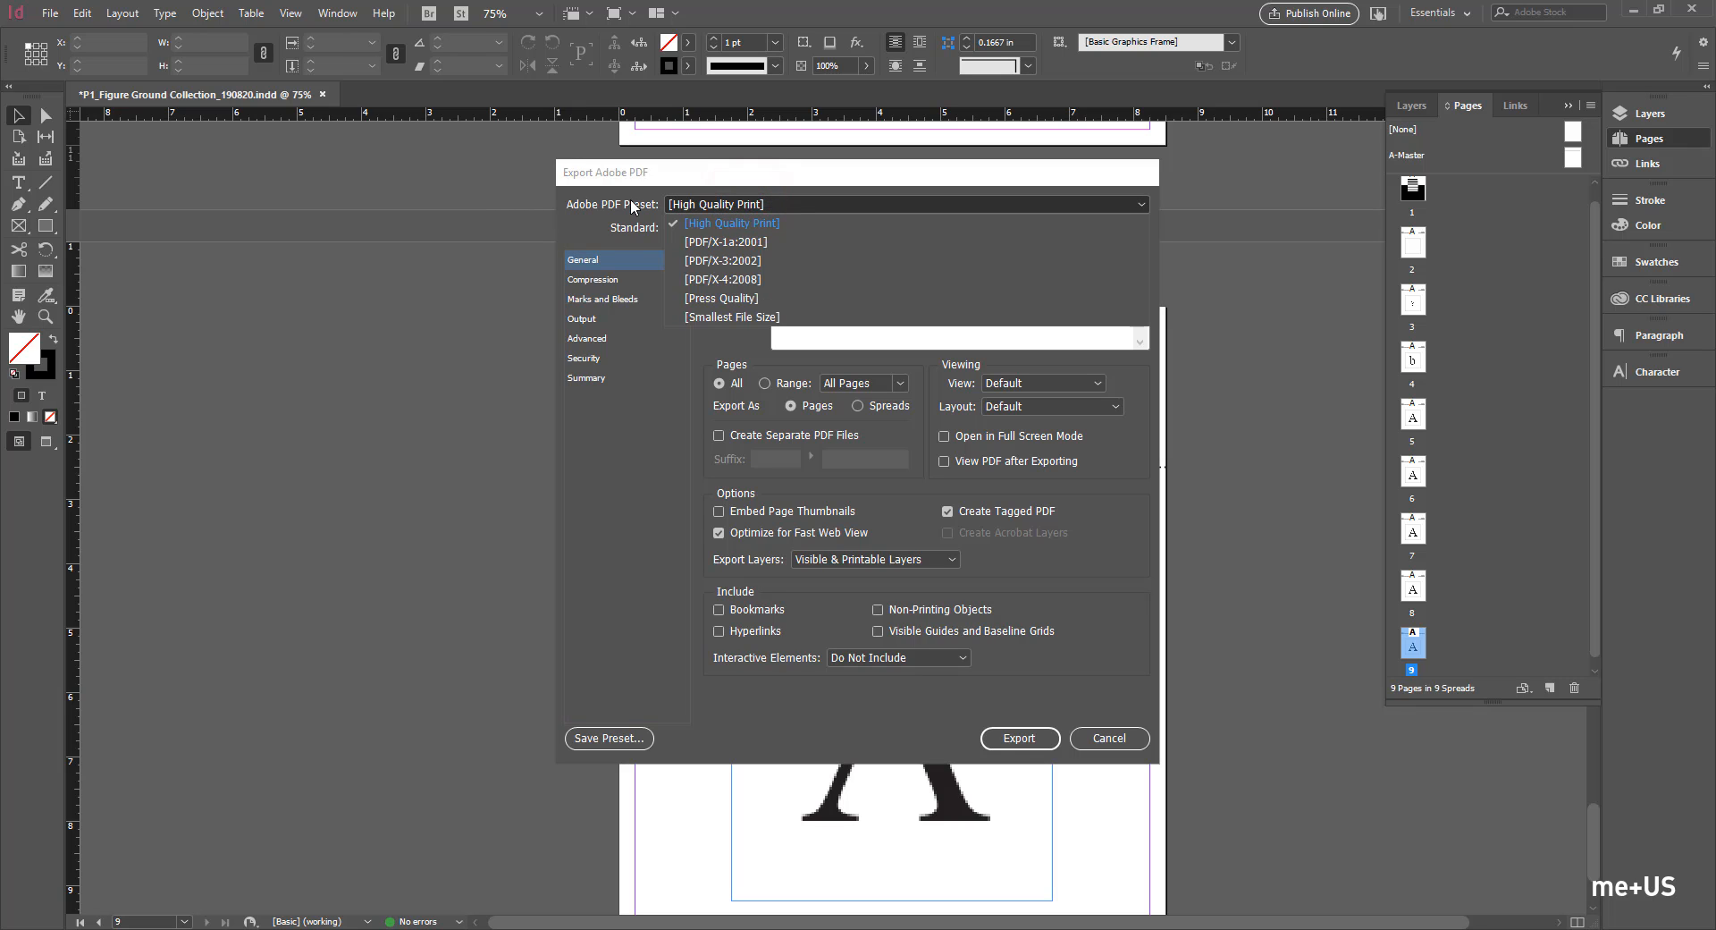
left_click(590, 282)
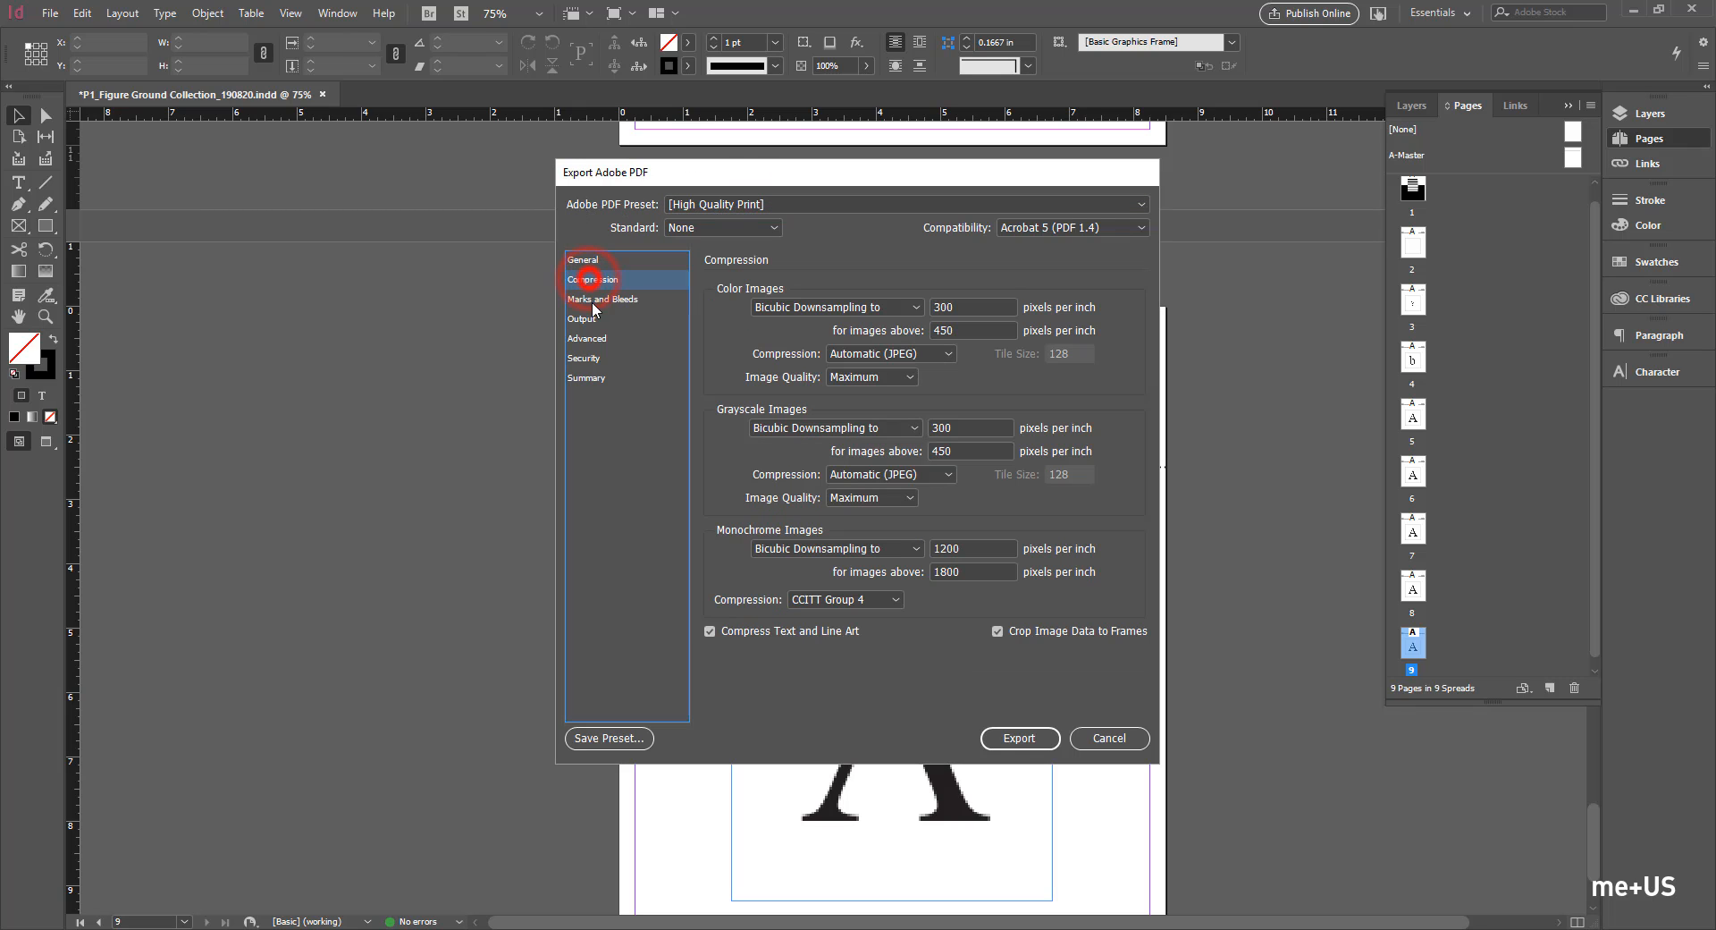
left_click(584, 261)
Step: Apply the [PDF/X-4:2008] preset to all pages and export the PDF
left_click(691, 205)
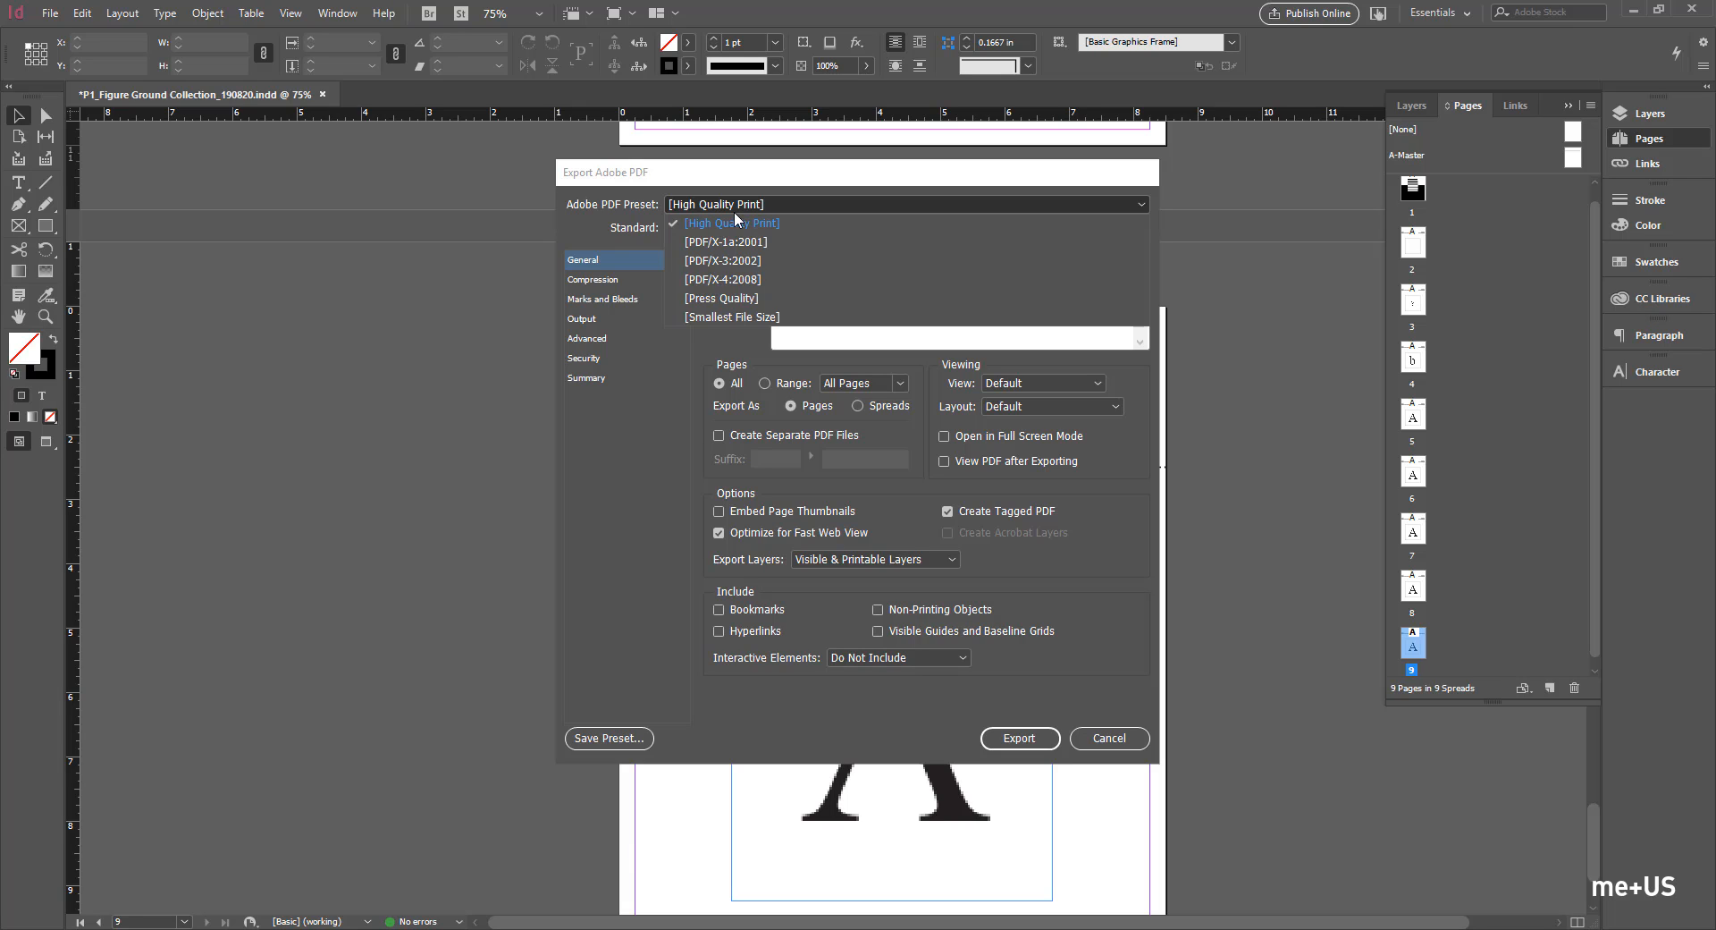
left_click(742, 281)
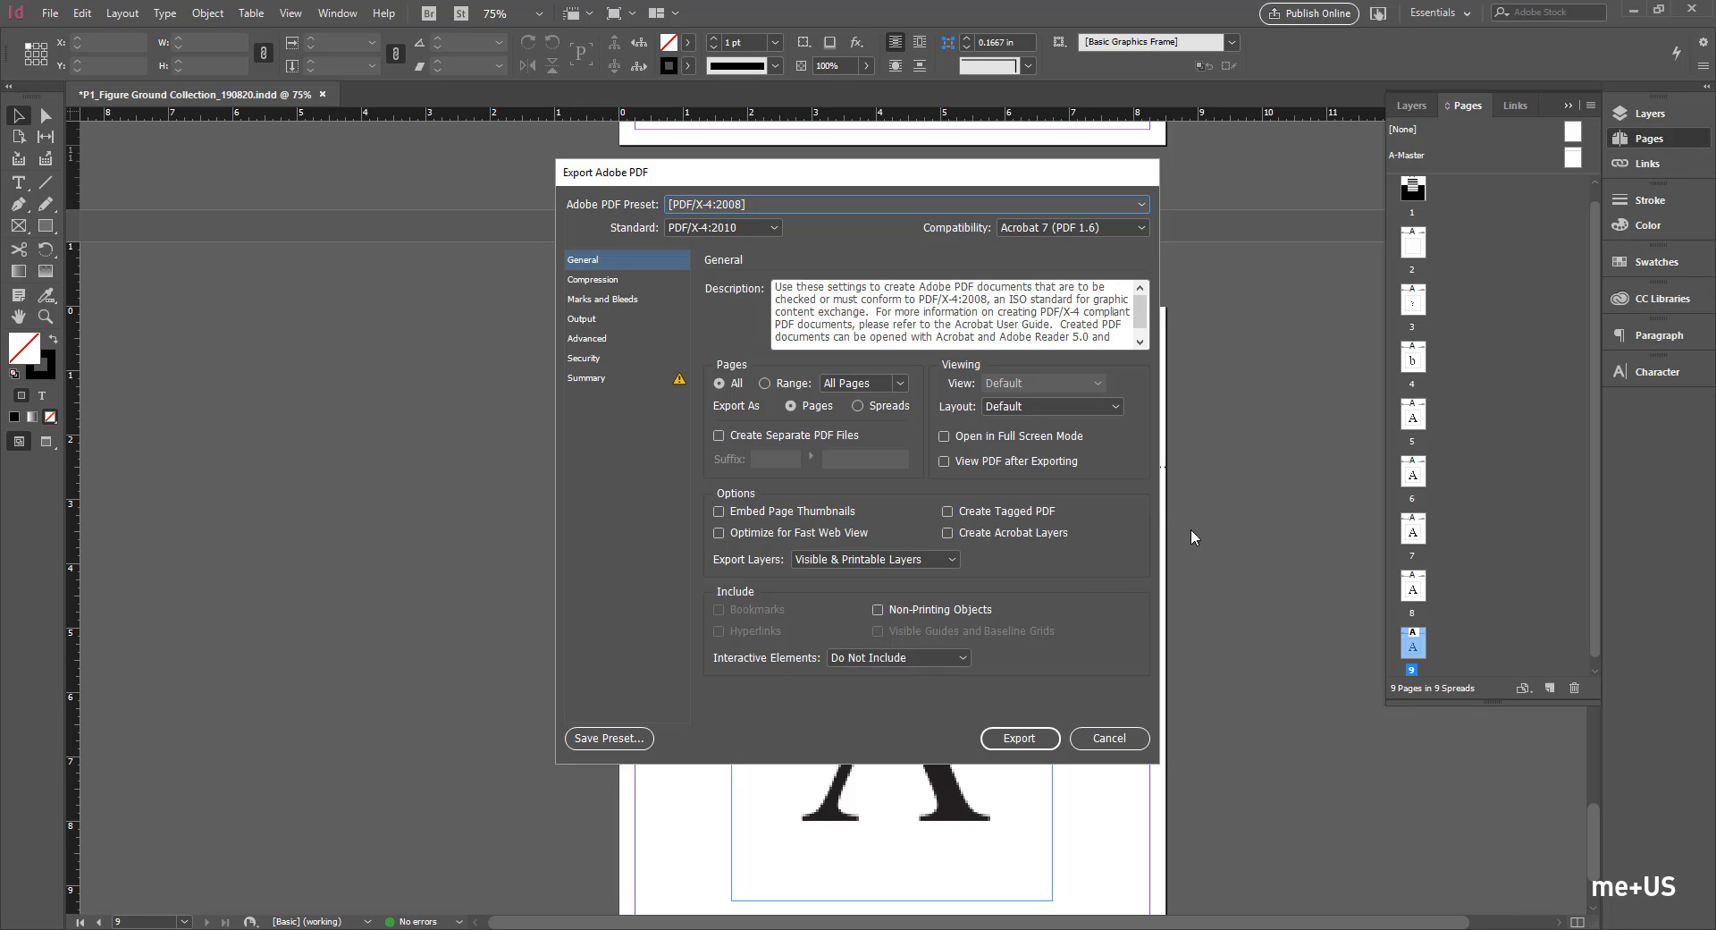
left_click(1039, 745)
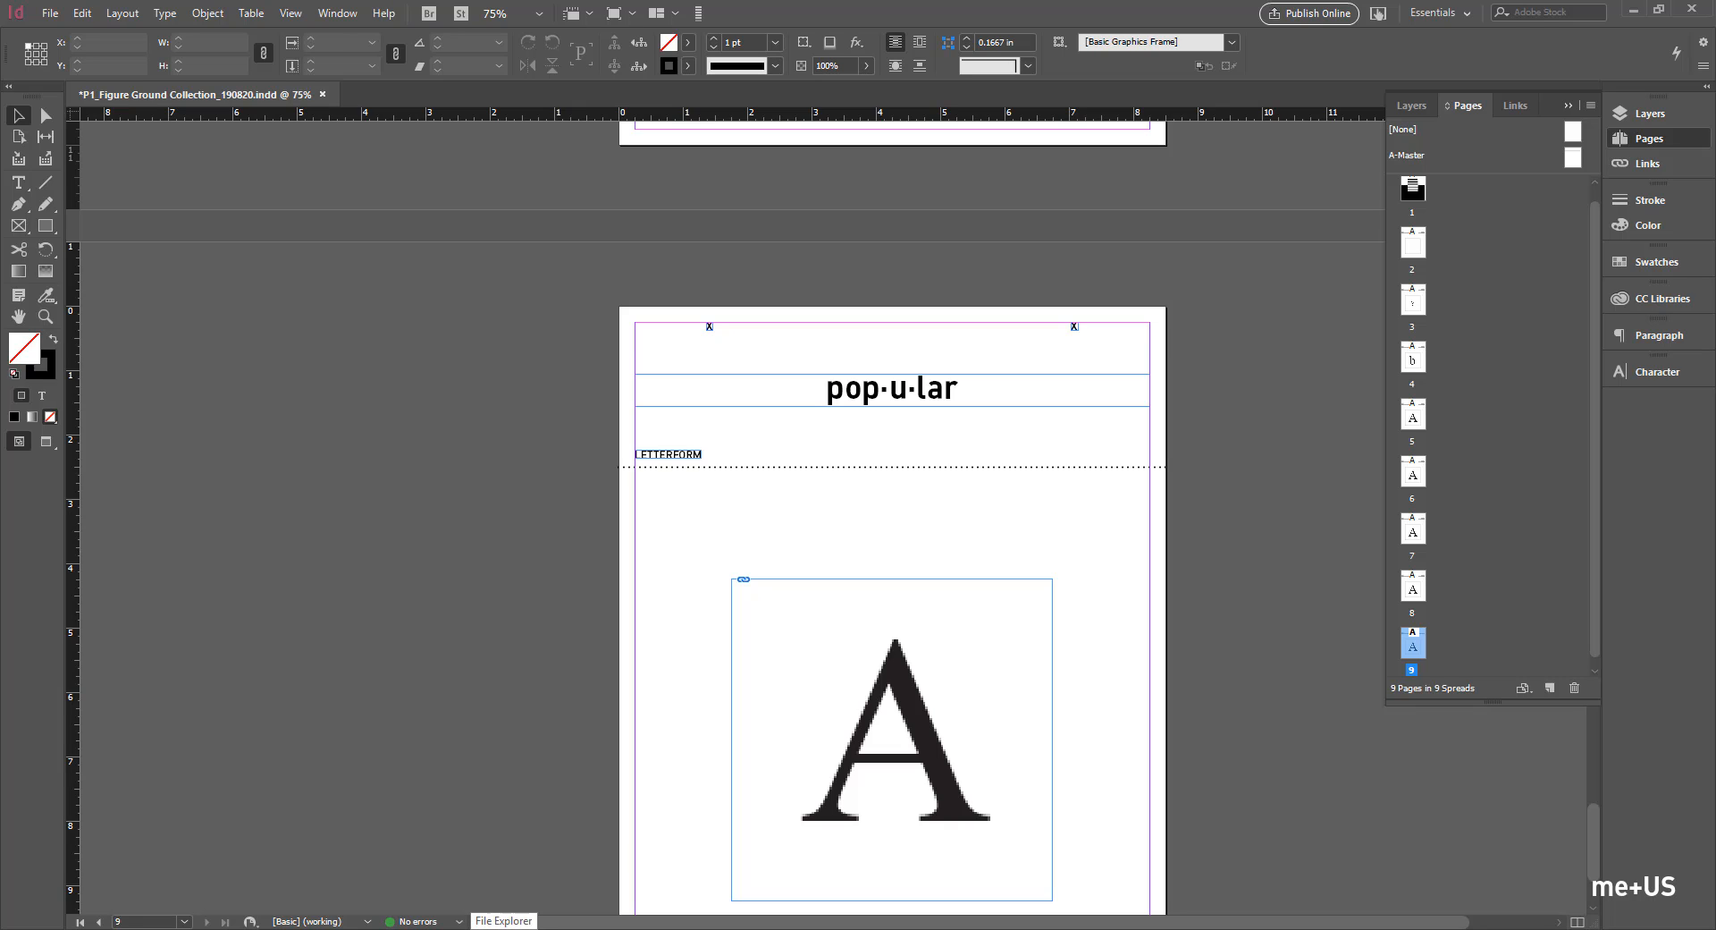
Step: Switch to File Explorer and open the exported PDF from the Desktop in Bluebeam Revu
left_click(487, 910)
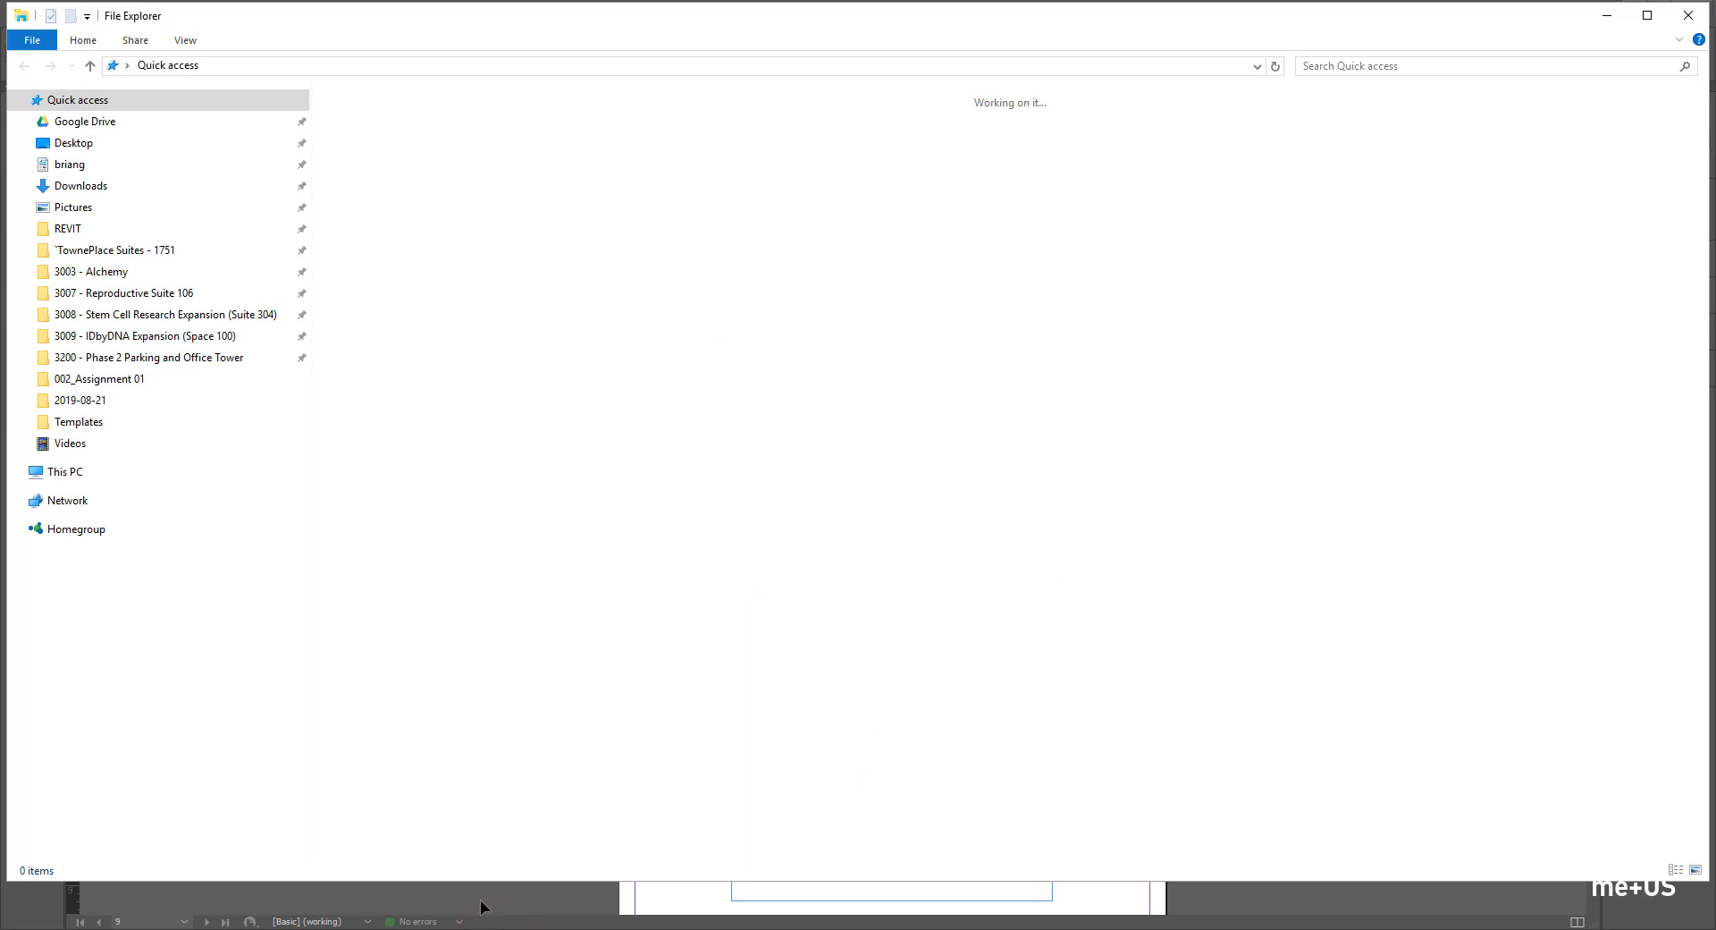
left_click(85, 148)
left_click(983, 143)
double_click(983, 143)
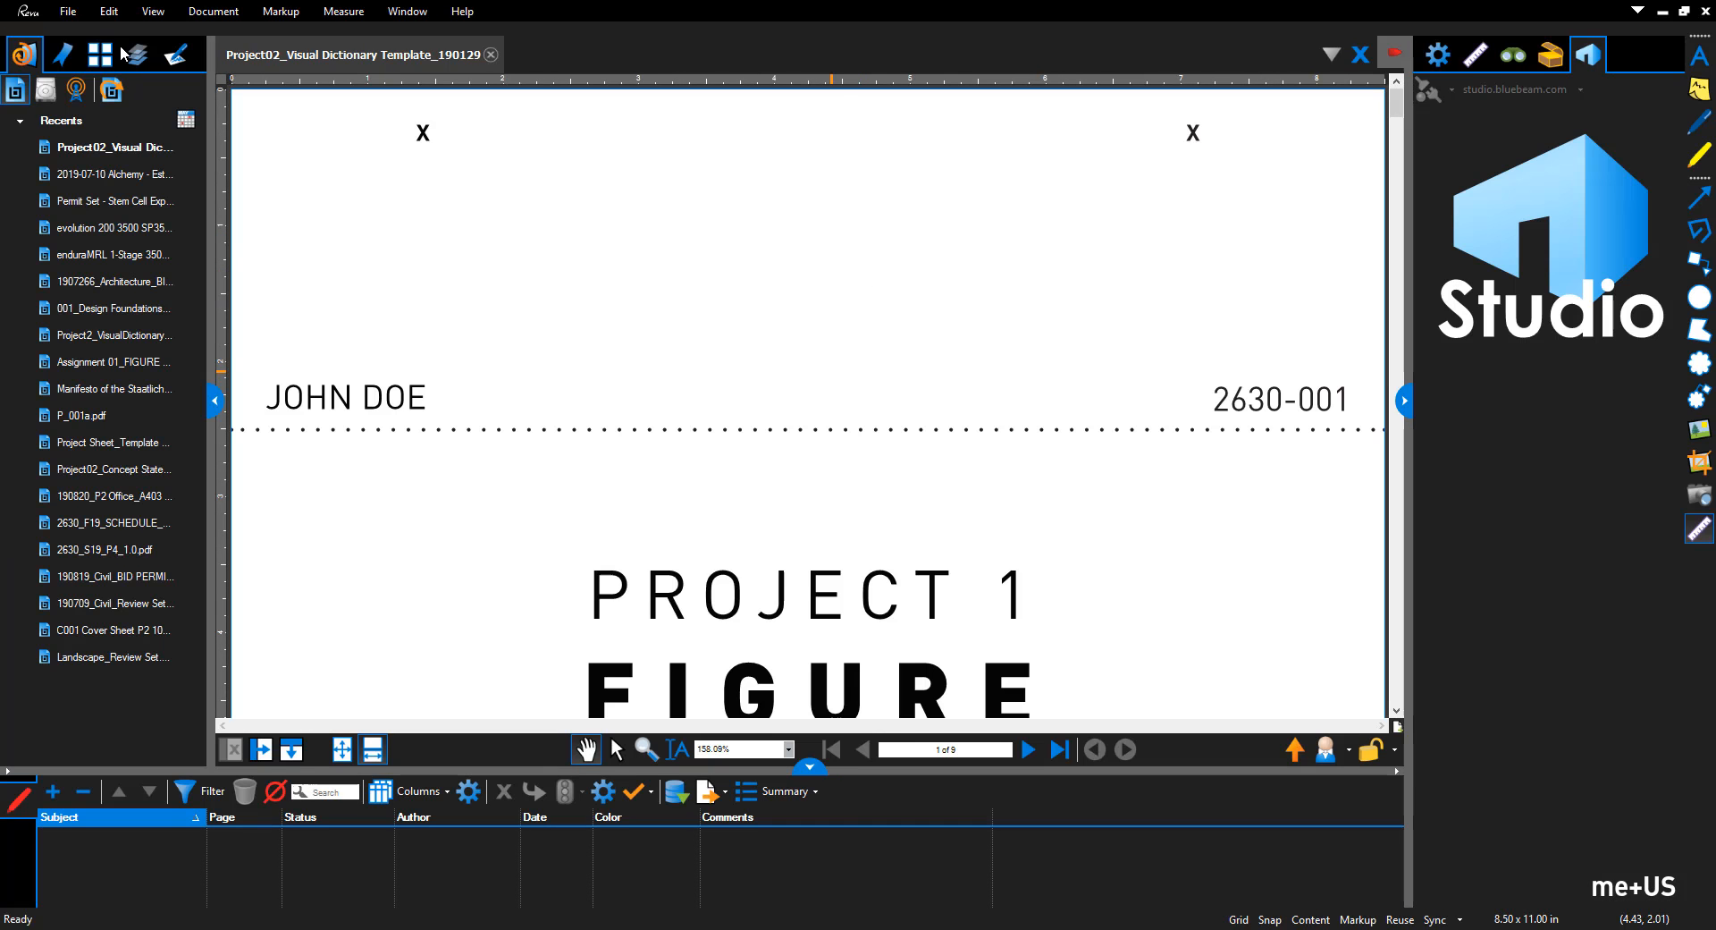
Step: Show the page thumbnails of the exported PDF and look through its letterform pages
left_click(134, 53)
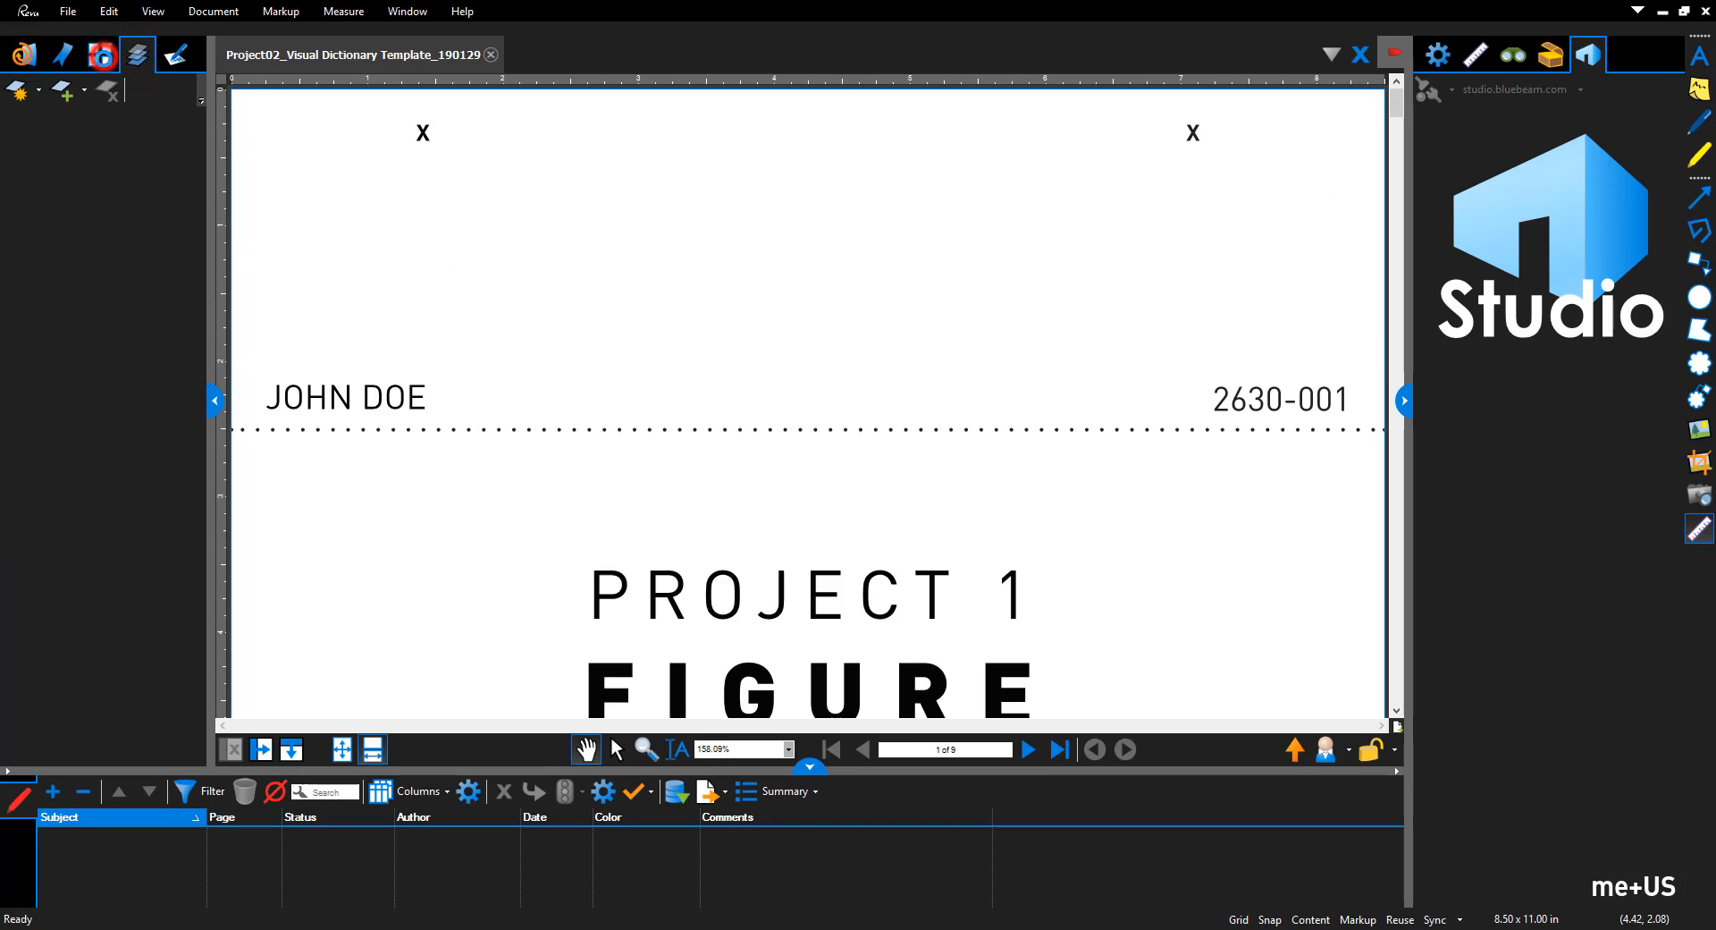
left_click(102, 59)
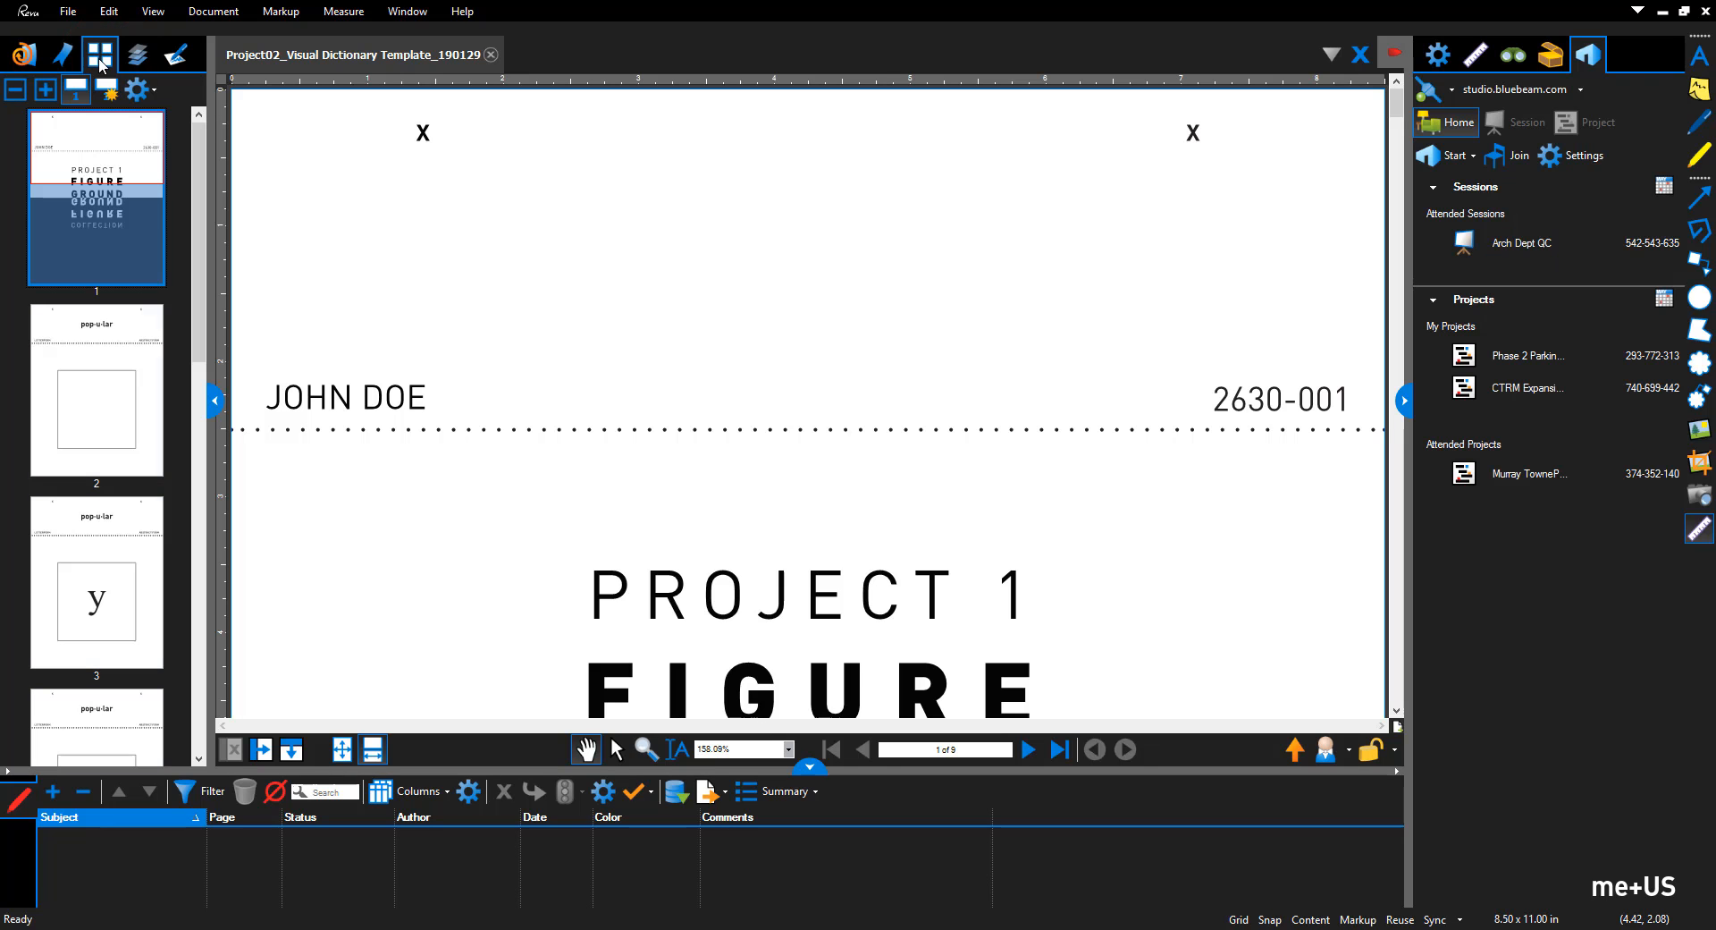
left_click(124, 350)
scroll(87, 597, "down", 8)
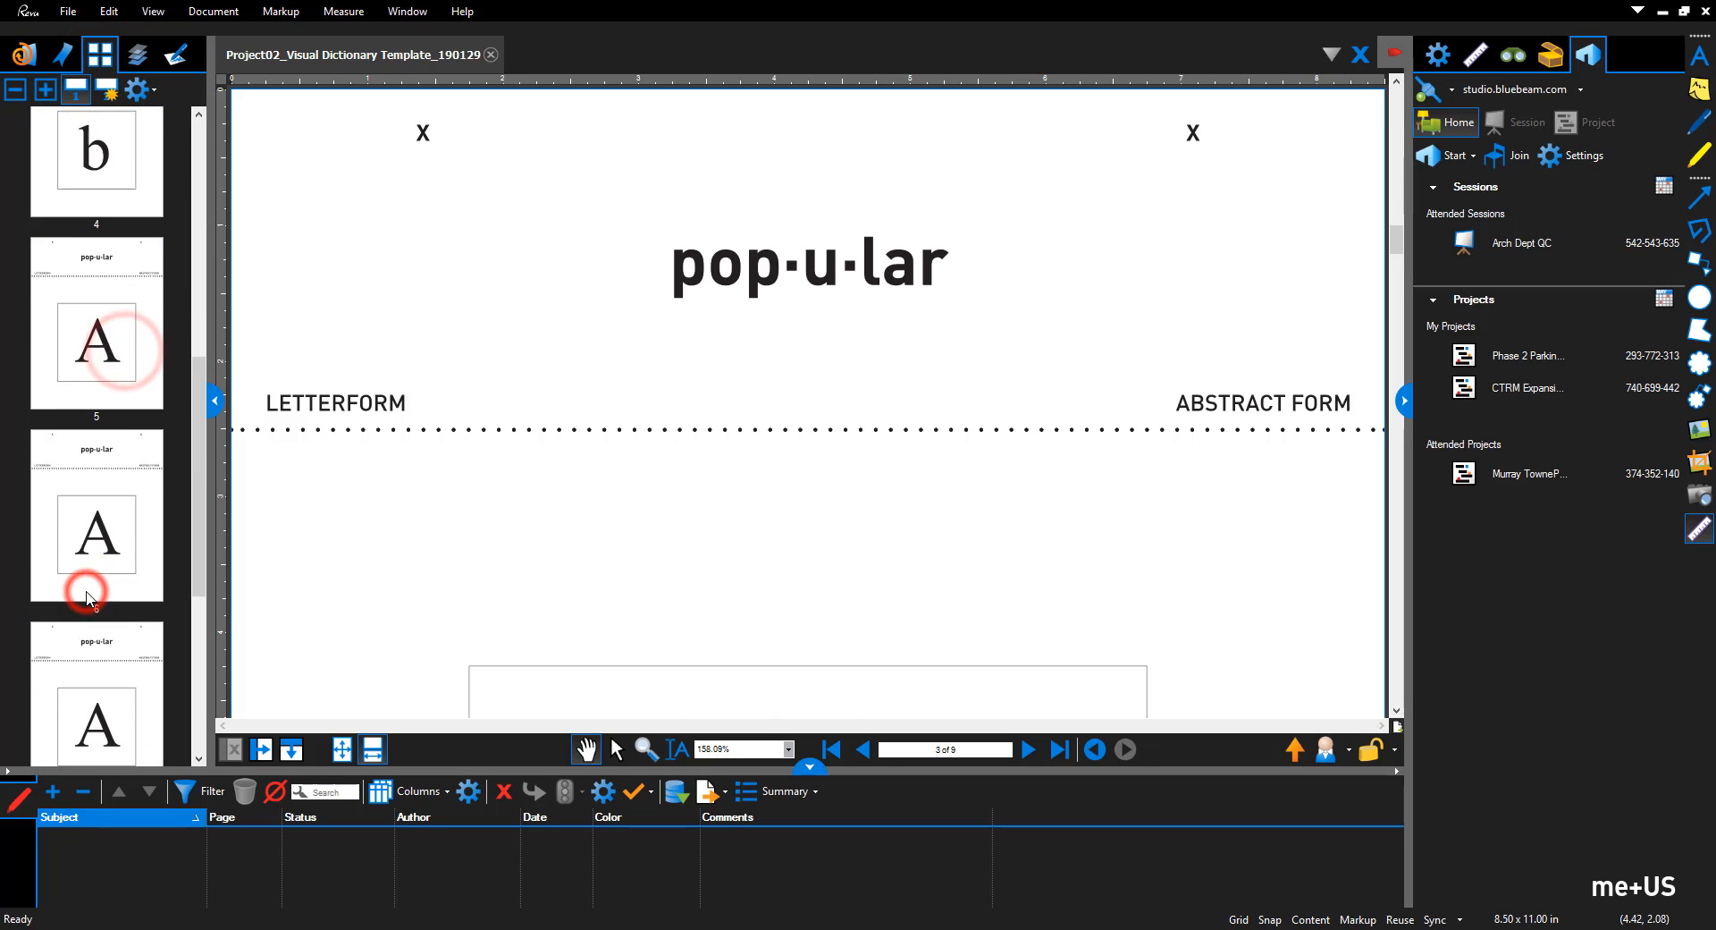